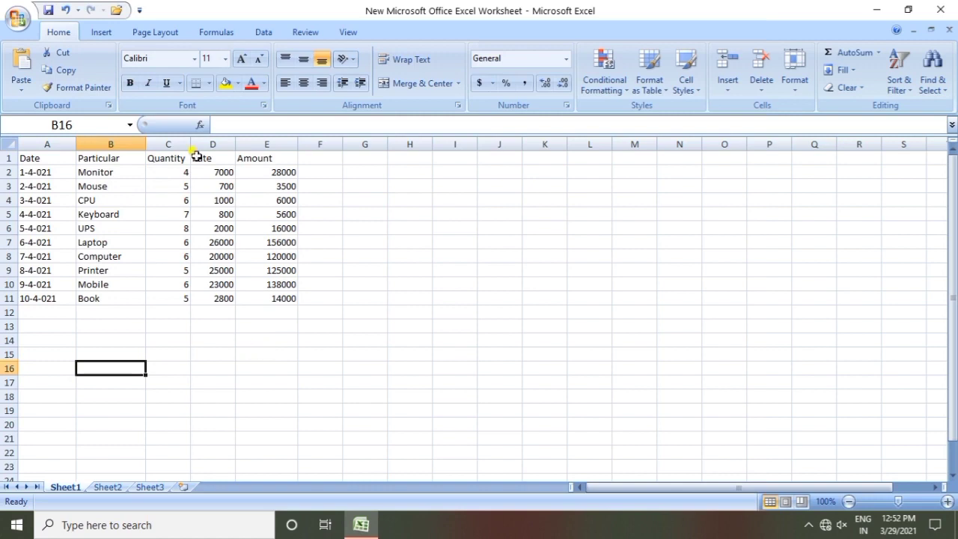
Step: Fill the data table in A1:E11 with a light blue theme colour
click(157, 35)
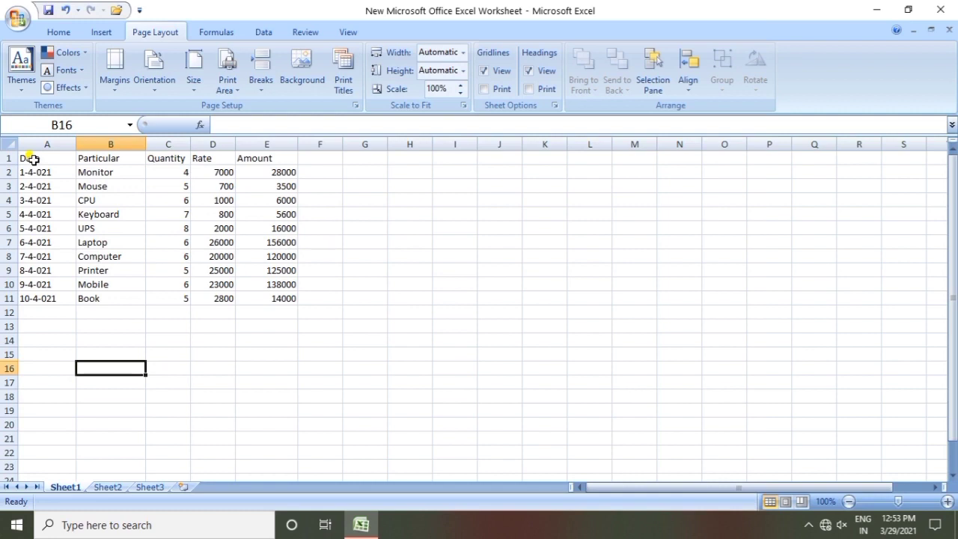
drag(33, 159, 239, 307)
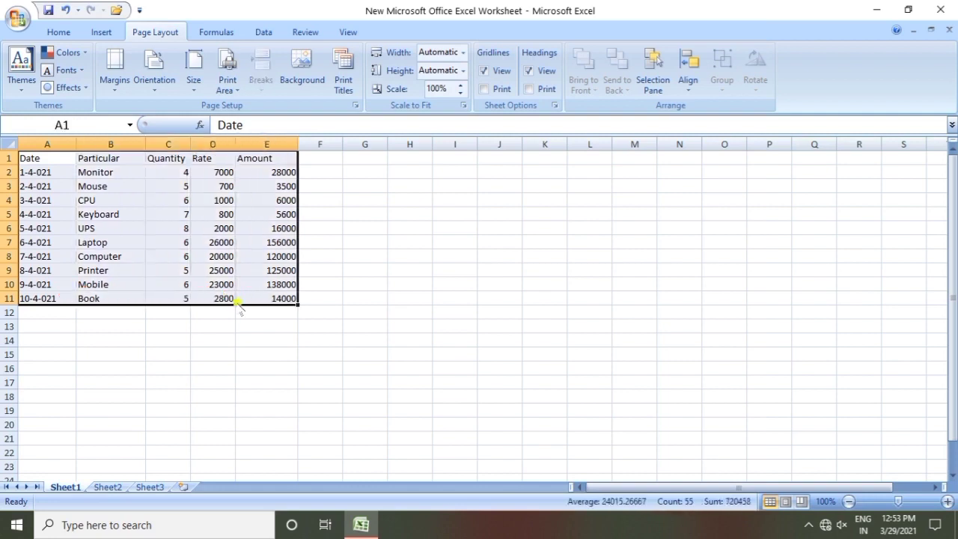
click(60, 34)
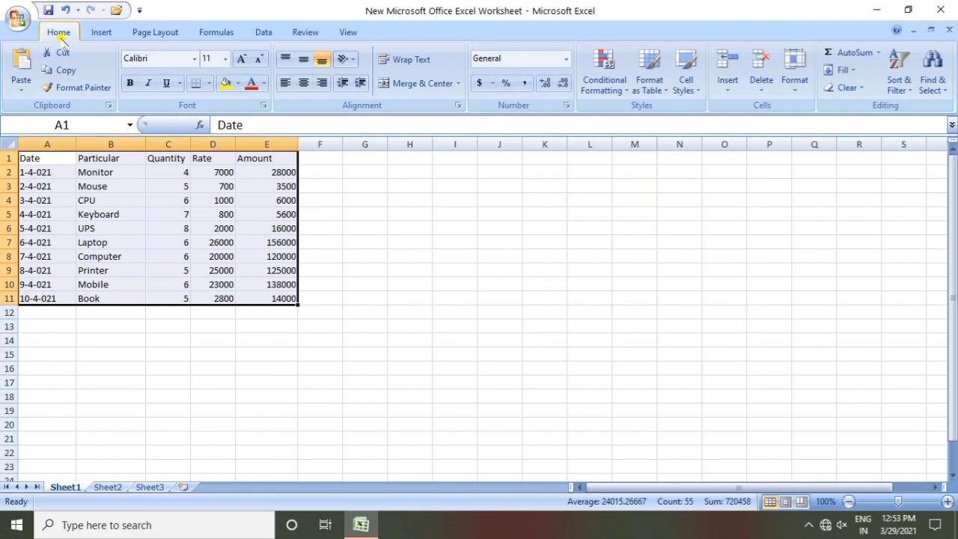
click(239, 83)
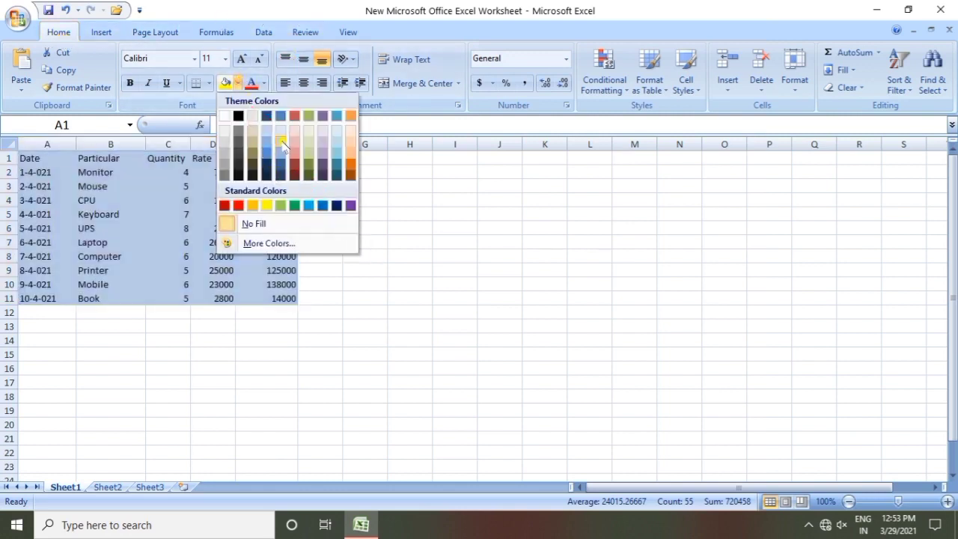
click(282, 144)
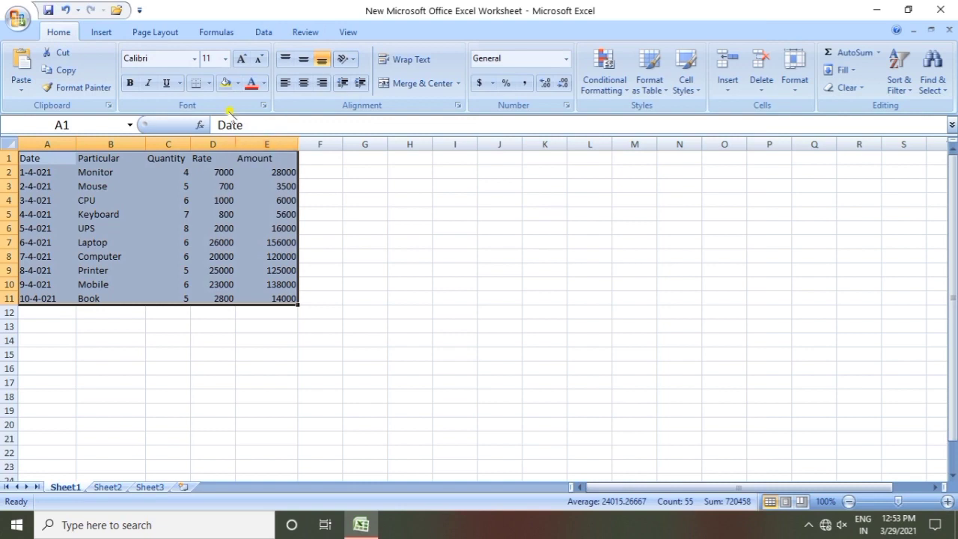
Step: Apply All Borders to the table cells A1:E11 and deselect the range
click(209, 83)
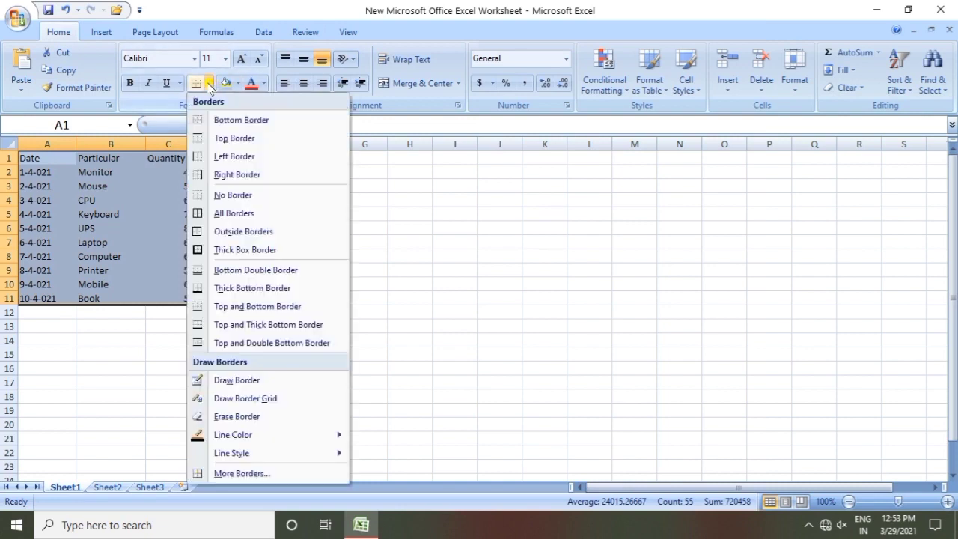
click(243, 213)
click(362, 215)
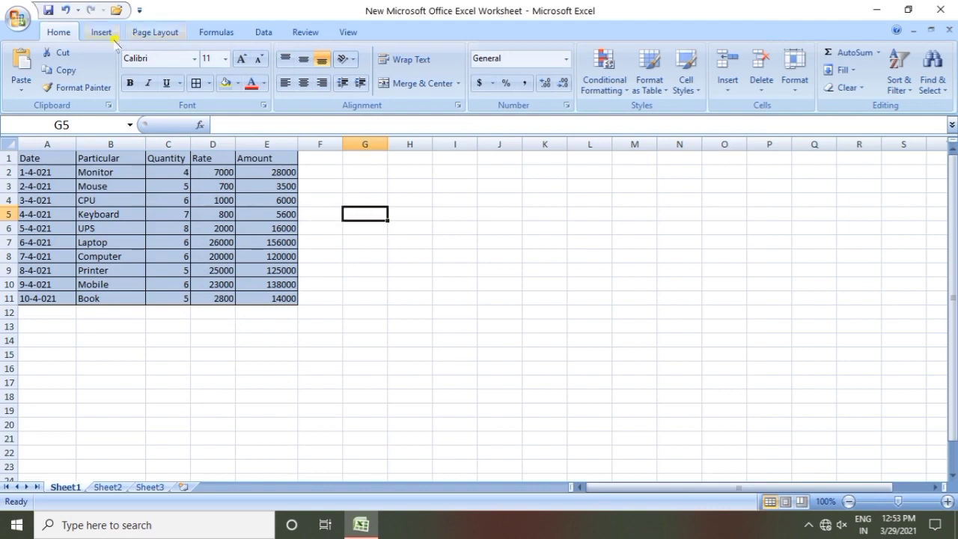
Step: Apply the Origin theme to the workbook and switch its theme colours to Module
click(156, 32)
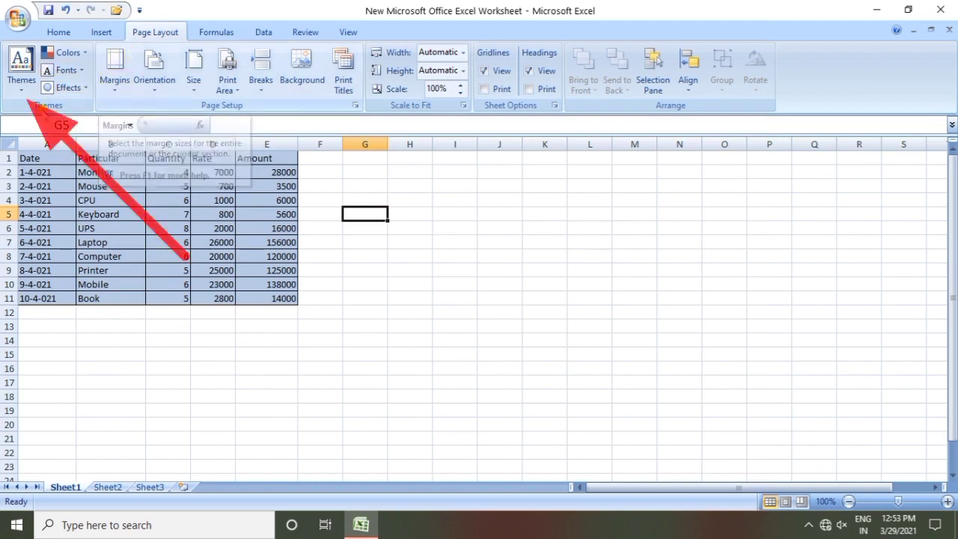
click(23, 84)
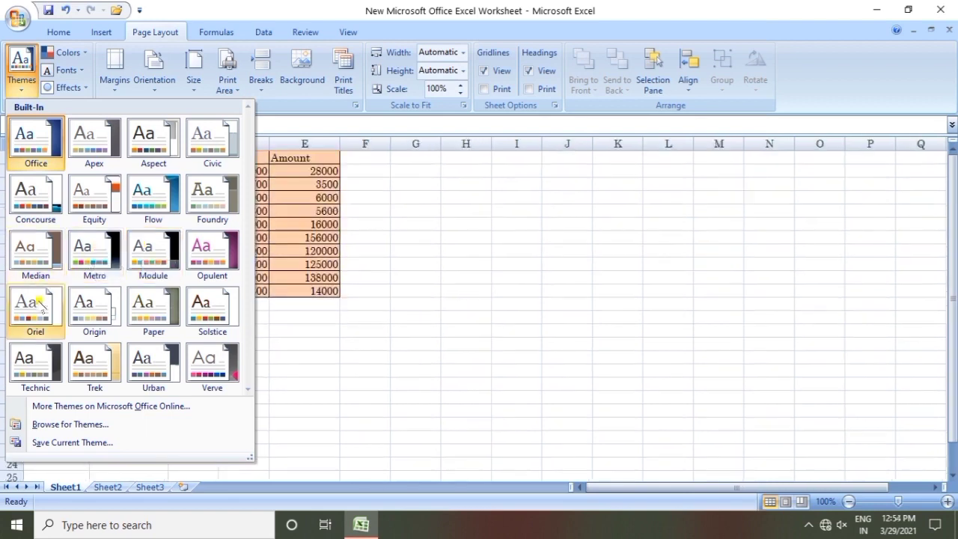
click(89, 300)
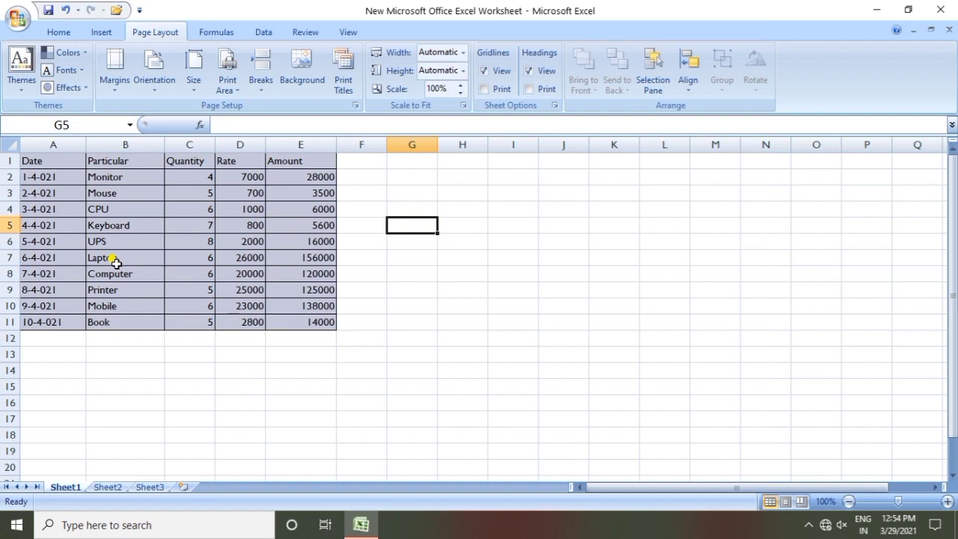
click(77, 54)
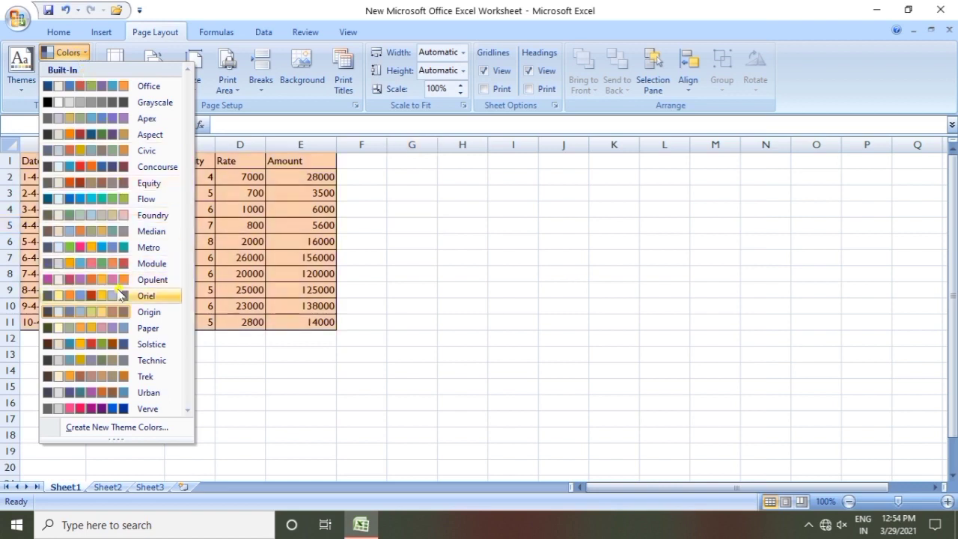
click(78, 264)
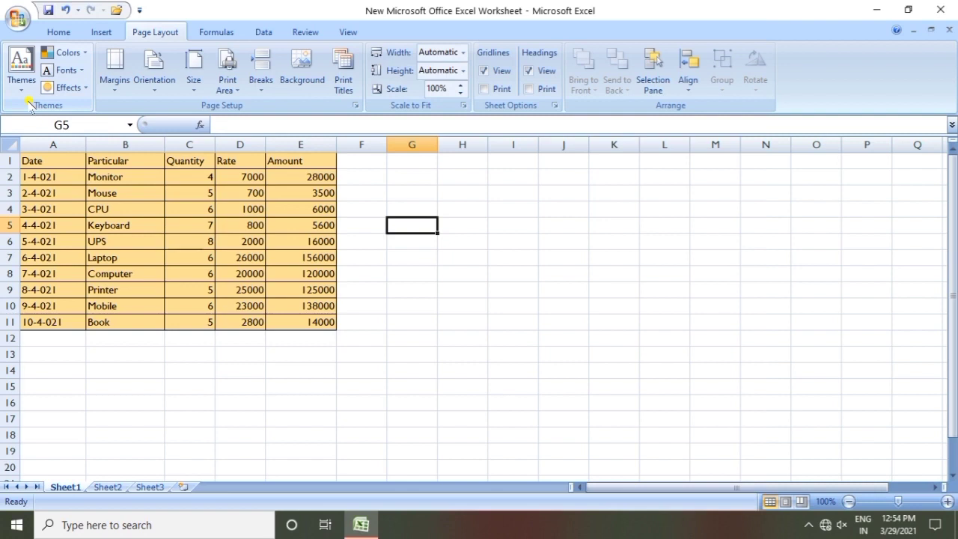
Step: Set the workbook's theme fonts to Office 2 and its theme effects to Module
click(66, 70)
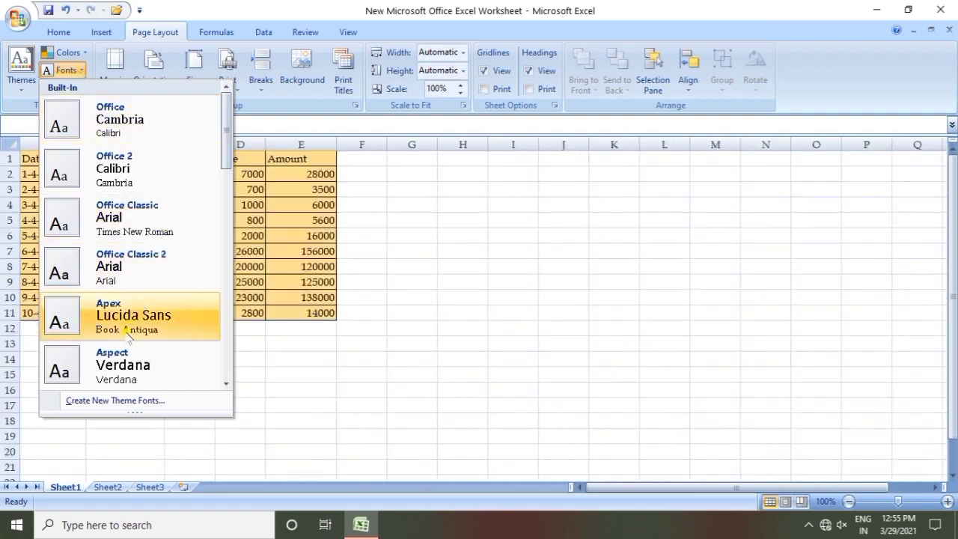
click(127, 171)
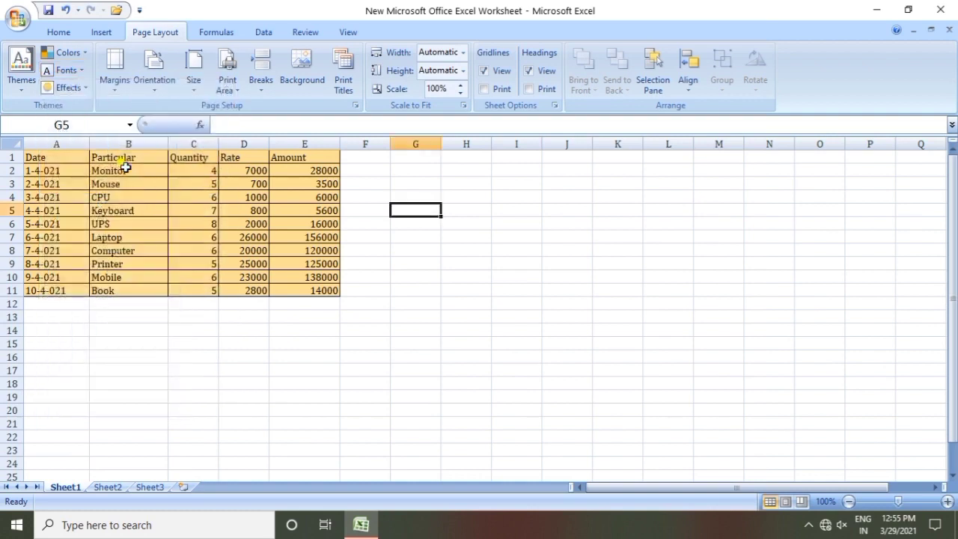
click(72, 88)
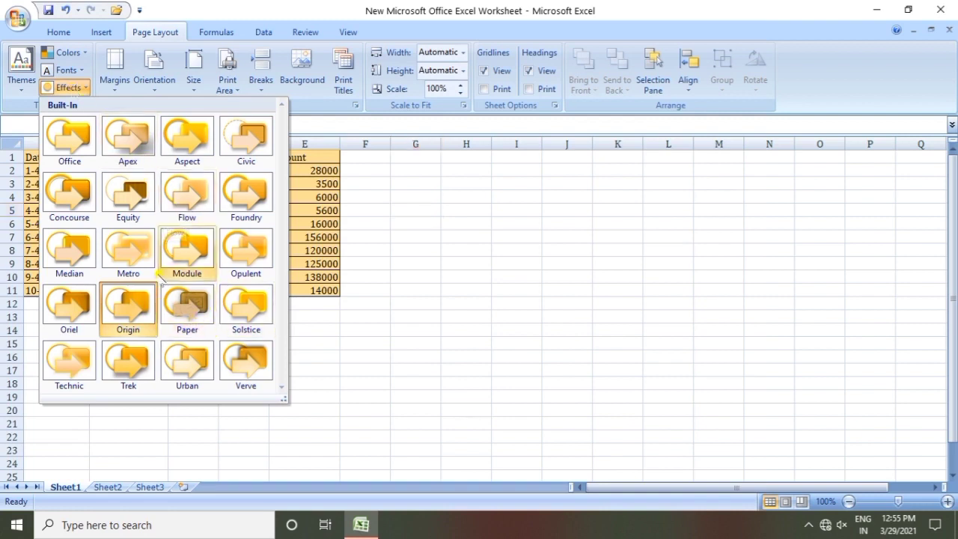
click(192, 255)
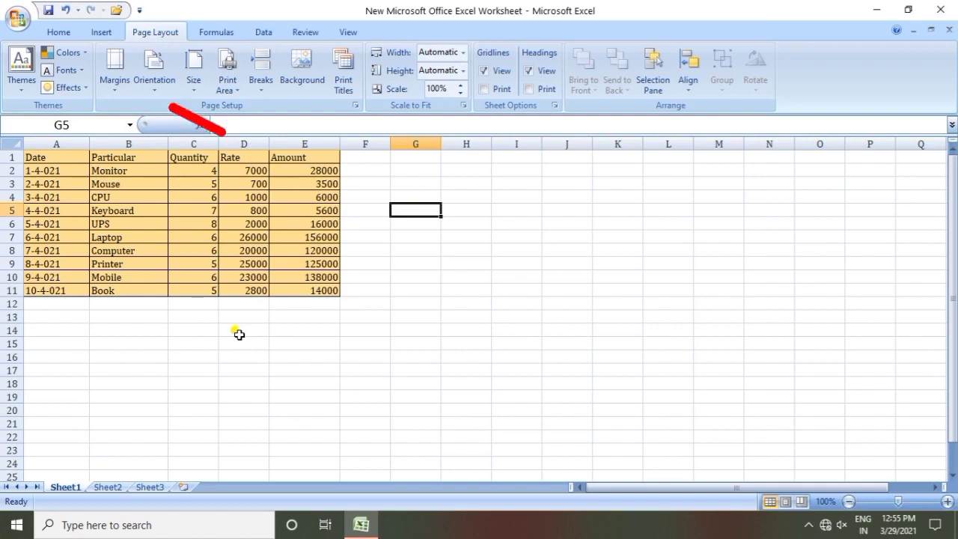
Step: Preview the printed sheet, enlarge the page to examine the table's placement, and close the preview
click(16, 18)
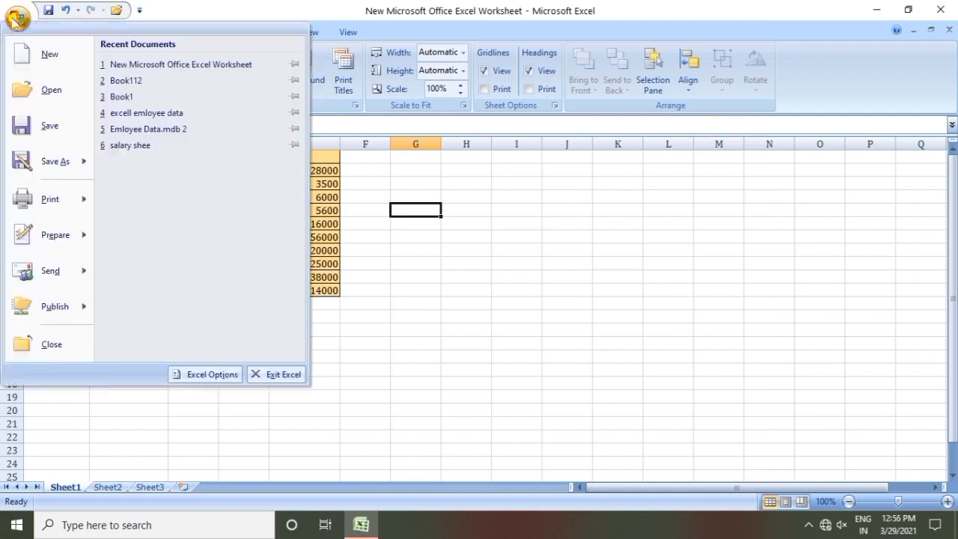
mouse_move(82, 202)
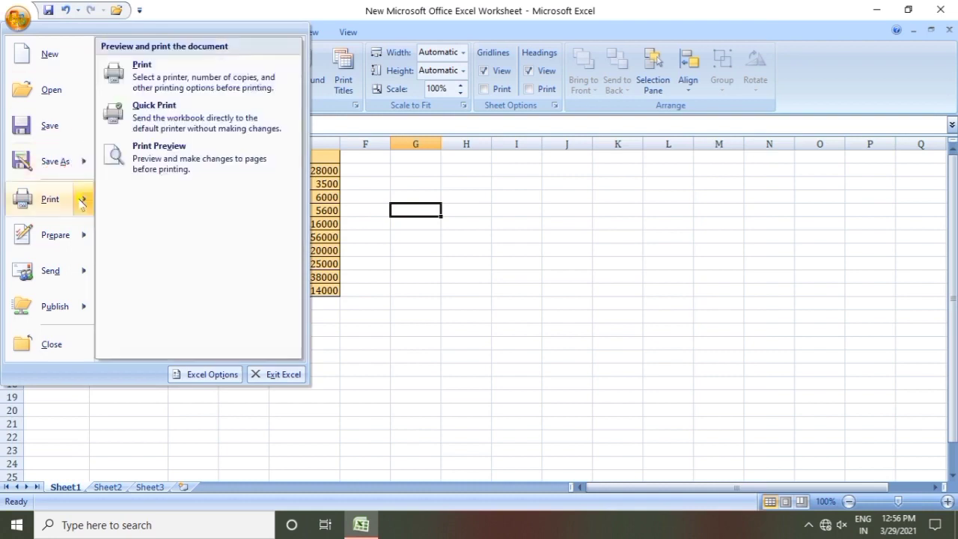
click(162, 153)
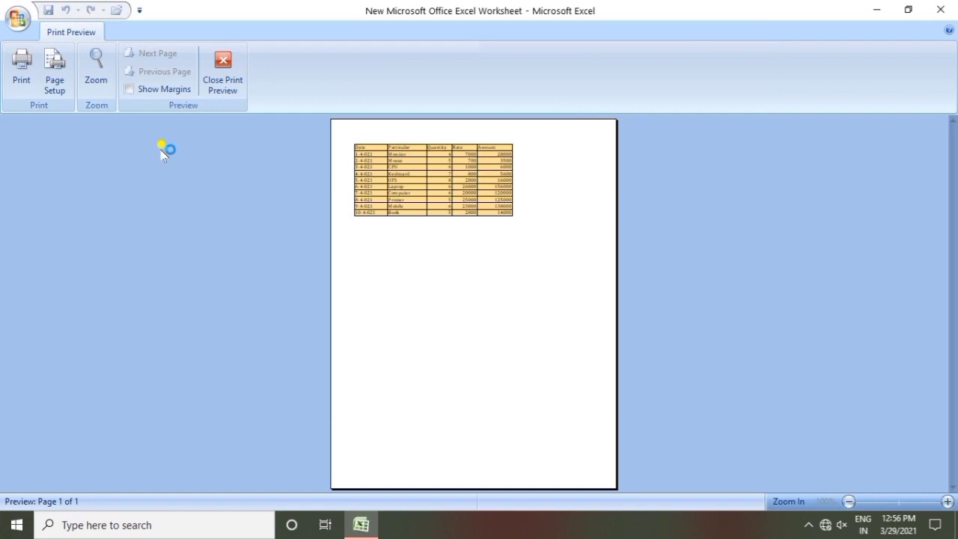
click(419, 224)
scroll(423, 229, up, 3)
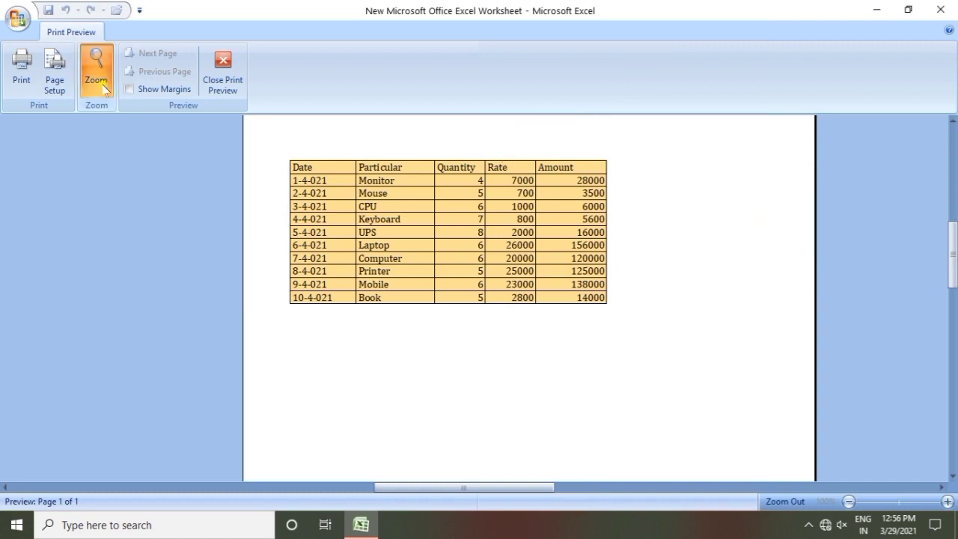
click(219, 71)
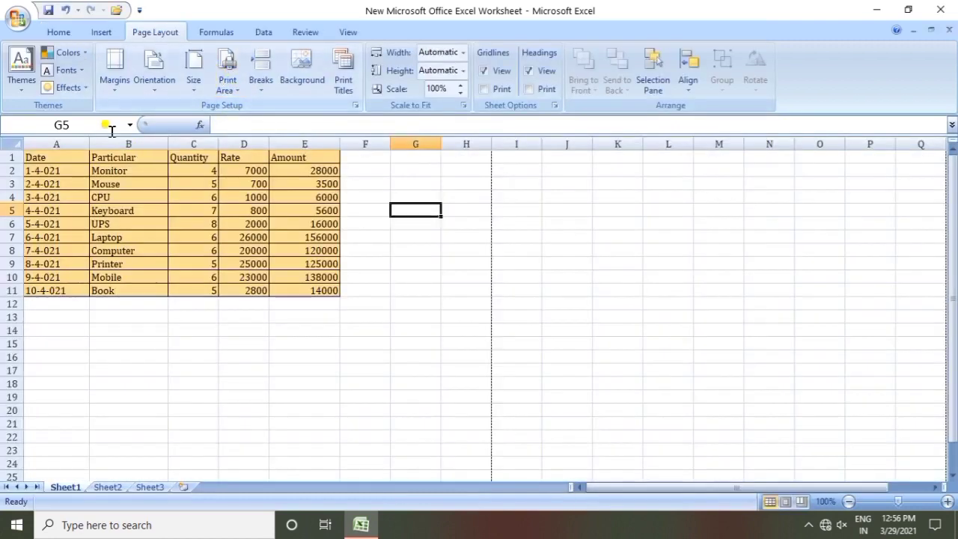
Step: Open the custom page margins and raise the top margin to 2.25 inches
click(115, 79)
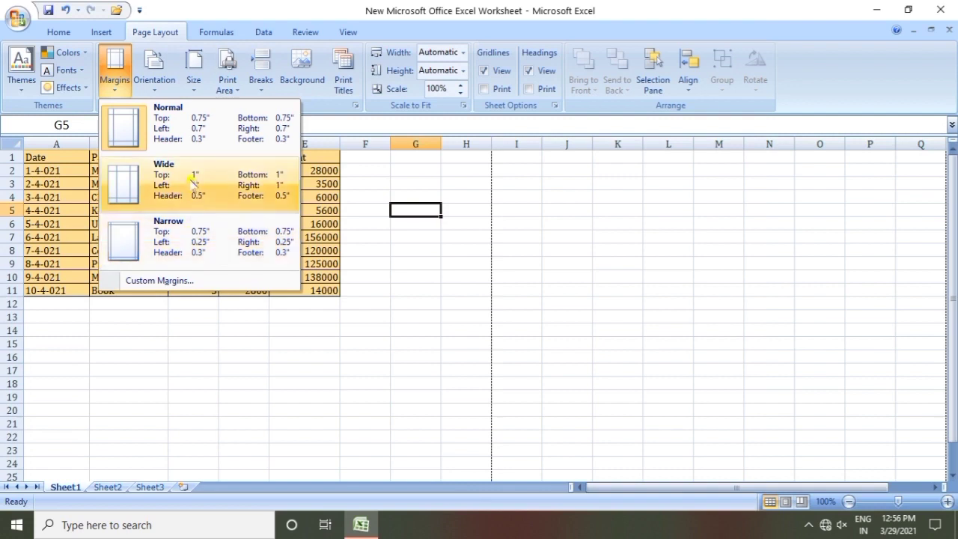
click(170, 279)
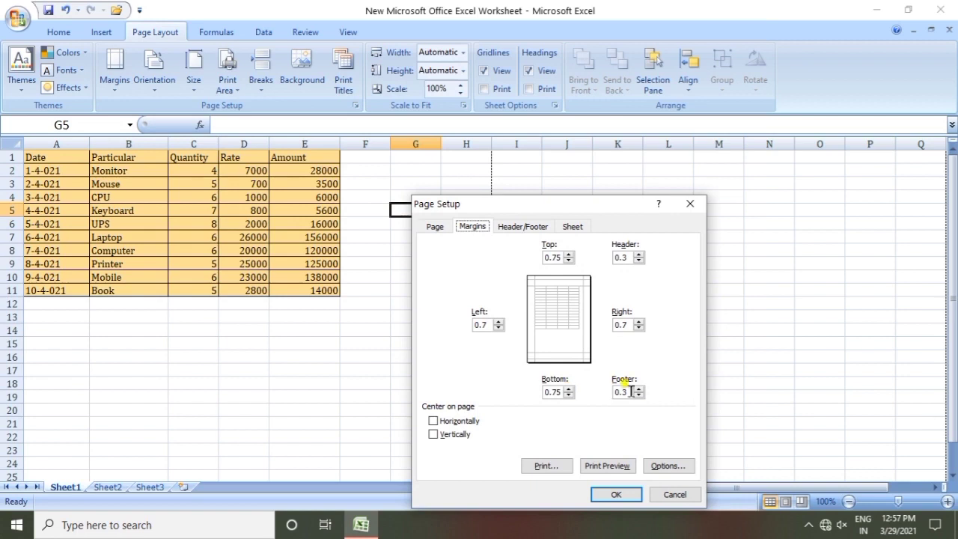
click(568, 254)
click(568, 253)
click(569, 253)
click(568, 253)
click(568, 254)
click(569, 254)
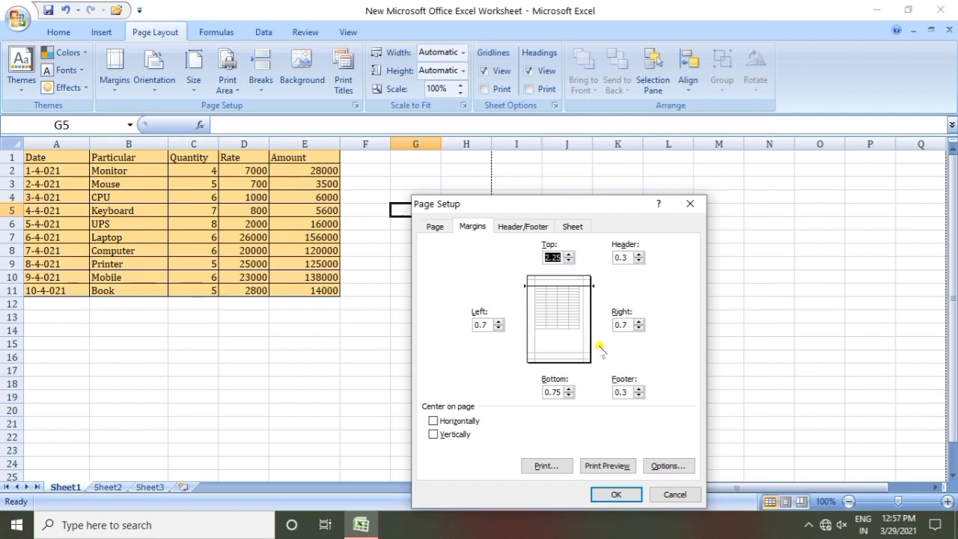
Step: Raise the page's left margin to 3.2 inches and apply the custom margins
click(498, 321)
click(498, 321)
click(497, 321)
click(498, 321)
click(497, 321)
click(497, 321)
click(498, 321)
click(498, 321)
click(497, 321)
click(497, 321)
click(618, 494)
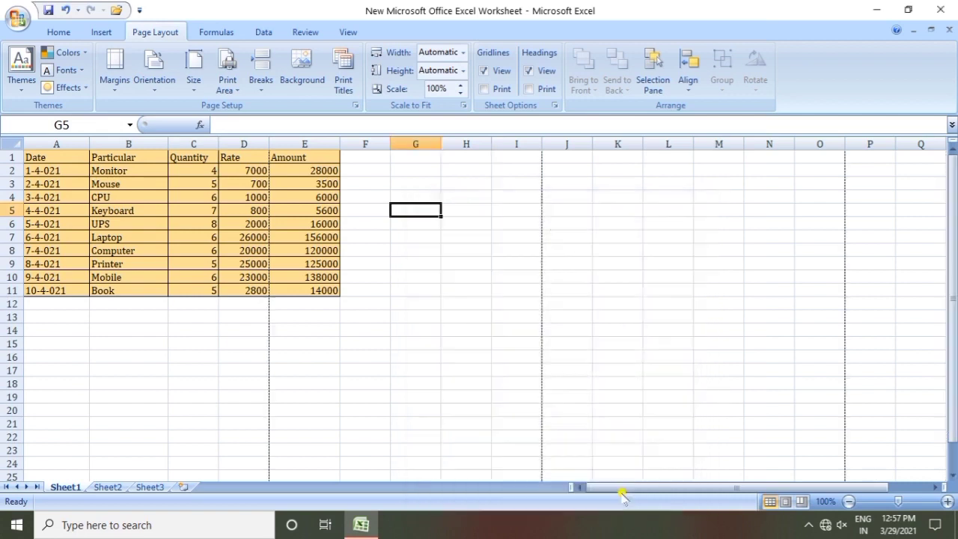
Step: Check in print preview how the custom margins position the table on the page, and return to the worksheet
click(17, 17)
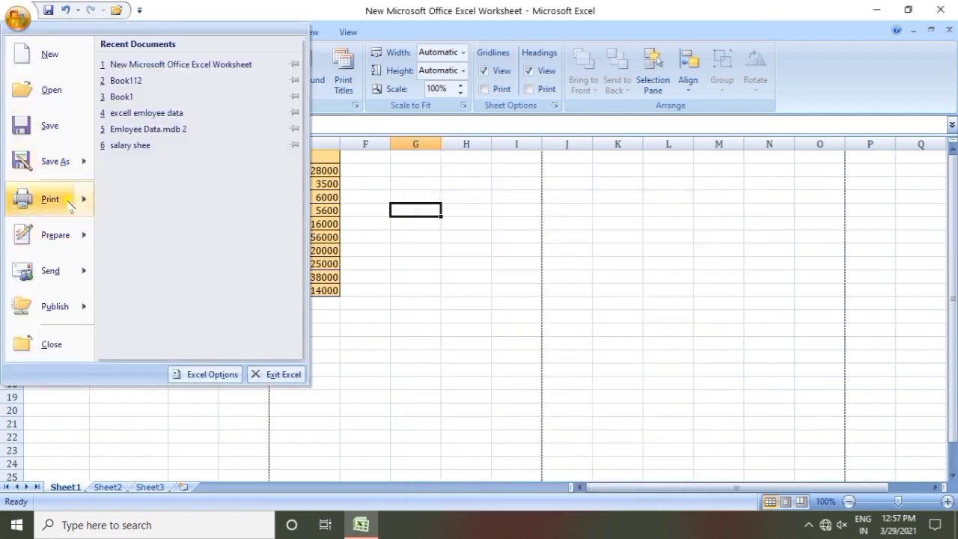
mouse_move(53, 198)
click(138, 166)
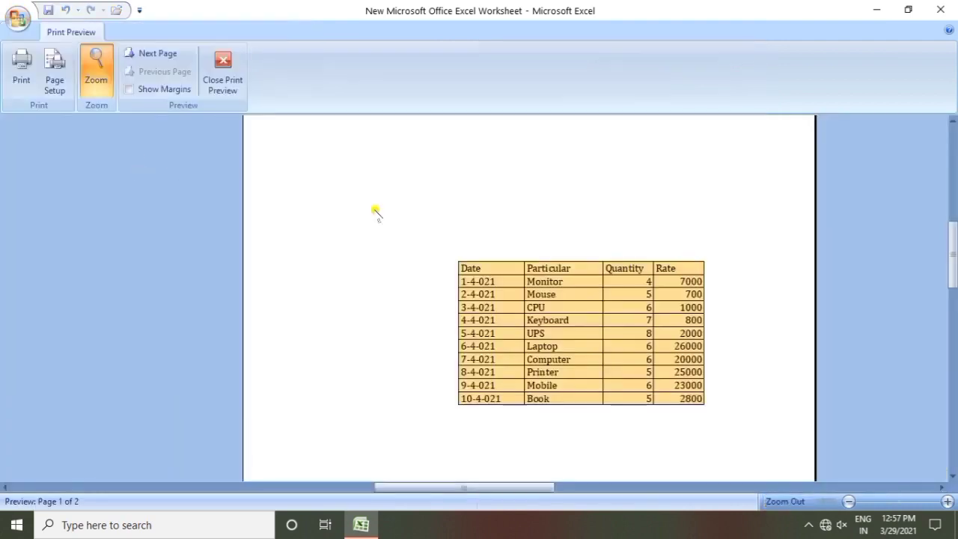
click(612, 347)
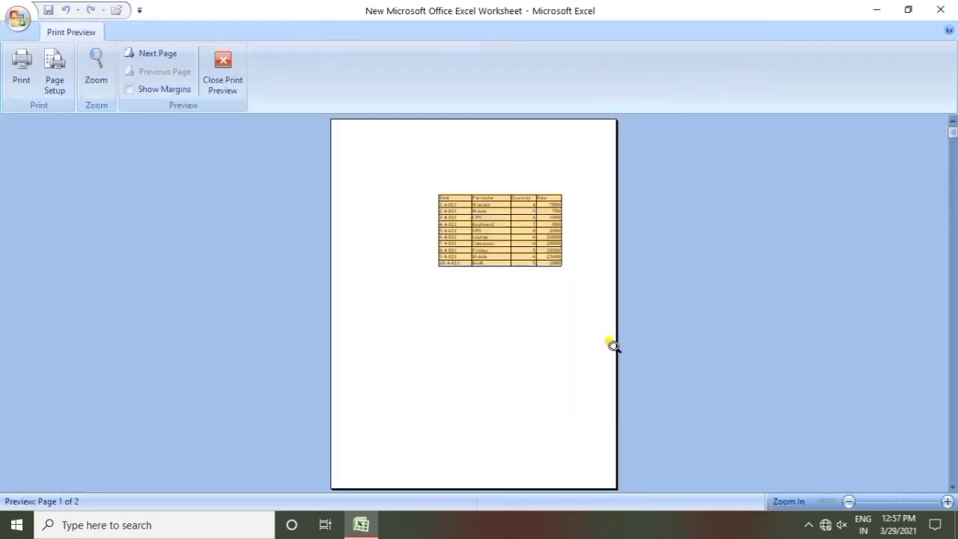
click(612, 346)
scroll(547, 327, up, 3)
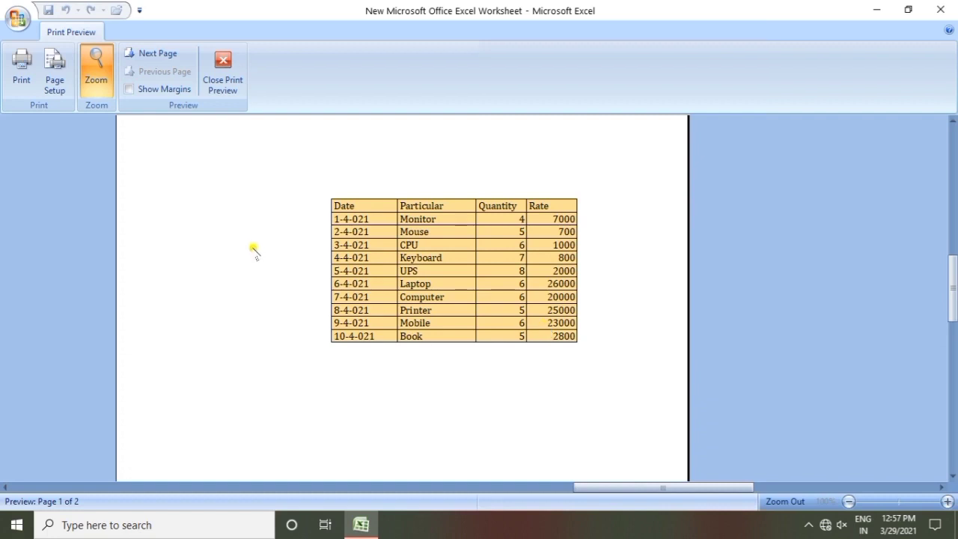
scroll(200, 282, up, 1)
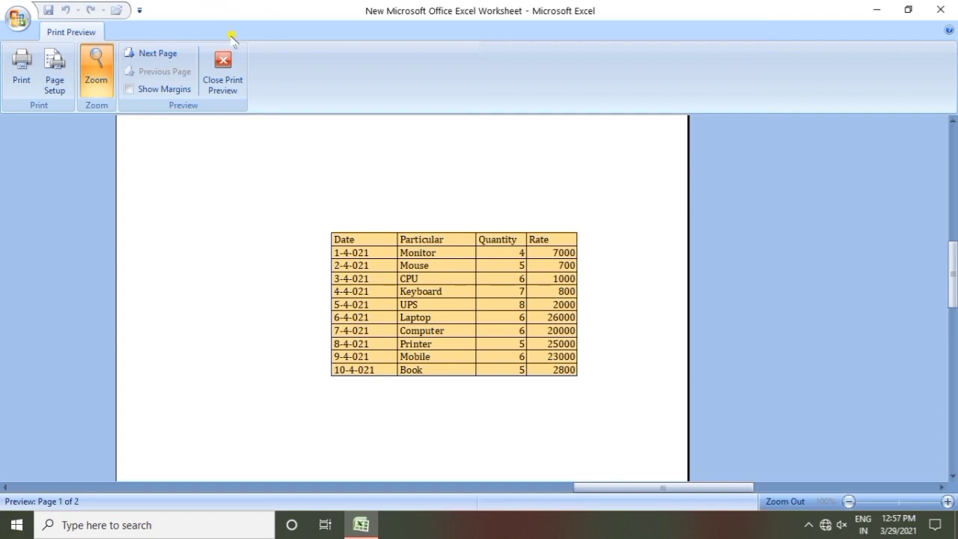
click(238, 71)
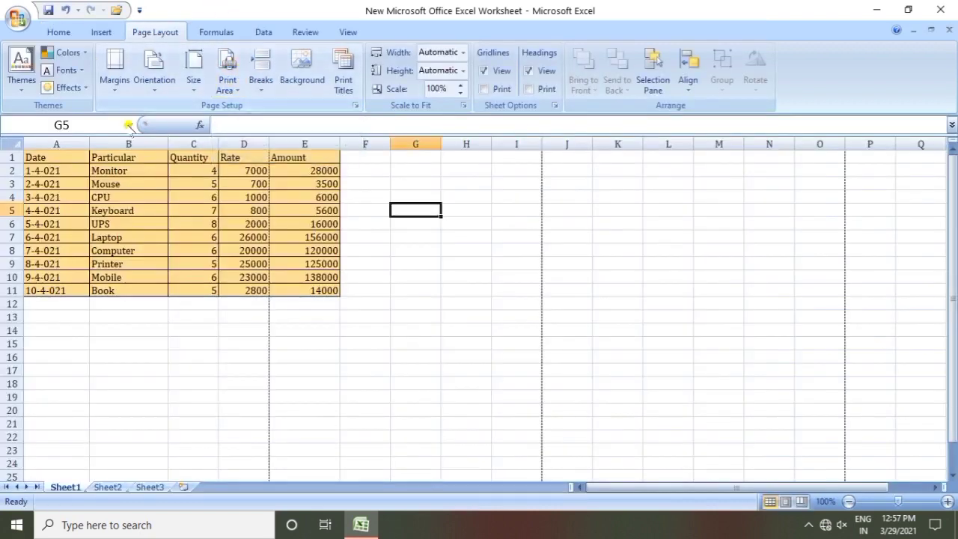
Step: Set the custom page margins to 1.75 inches at the top and 1.45 inches on the left, and apply them
click(115, 88)
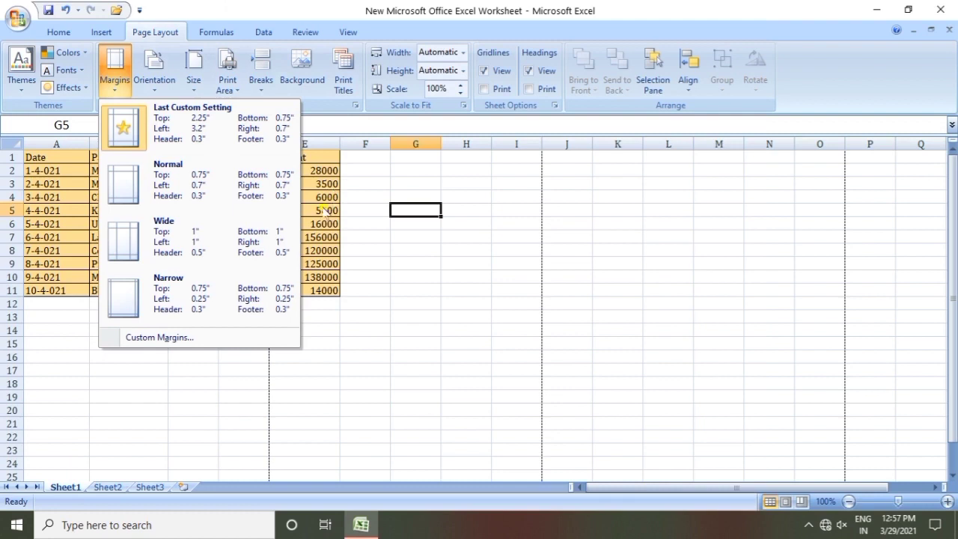
click(190, 338)
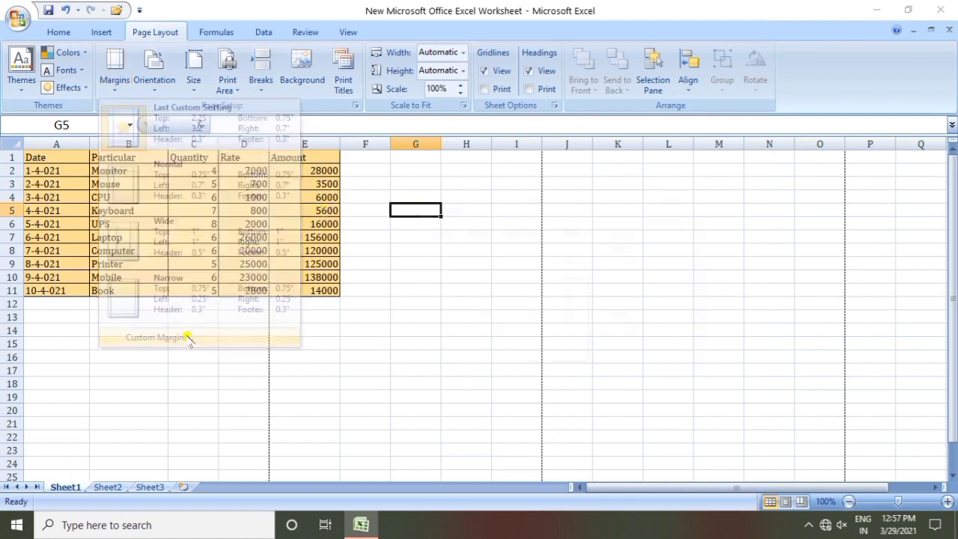
click(569, 259)
click(570, 259)
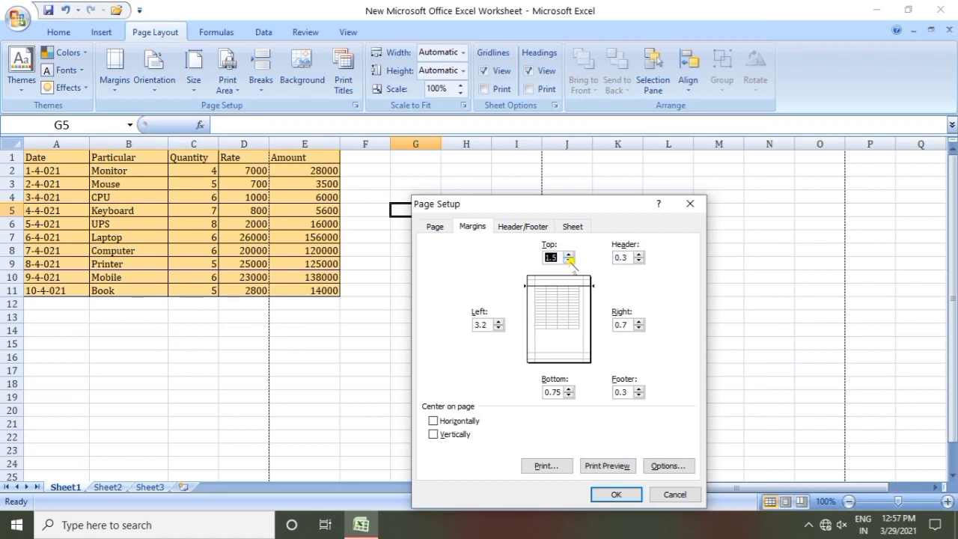
click(498, 328)
click(497, 327)
click(497, 327)
click(497, 328)
click(497, 328)
click(497, 328)
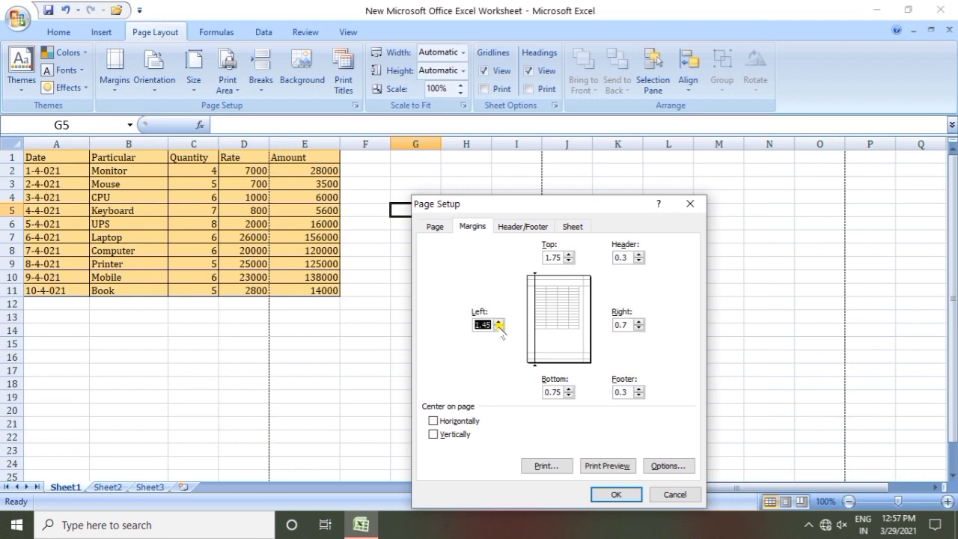
click(615, 495)
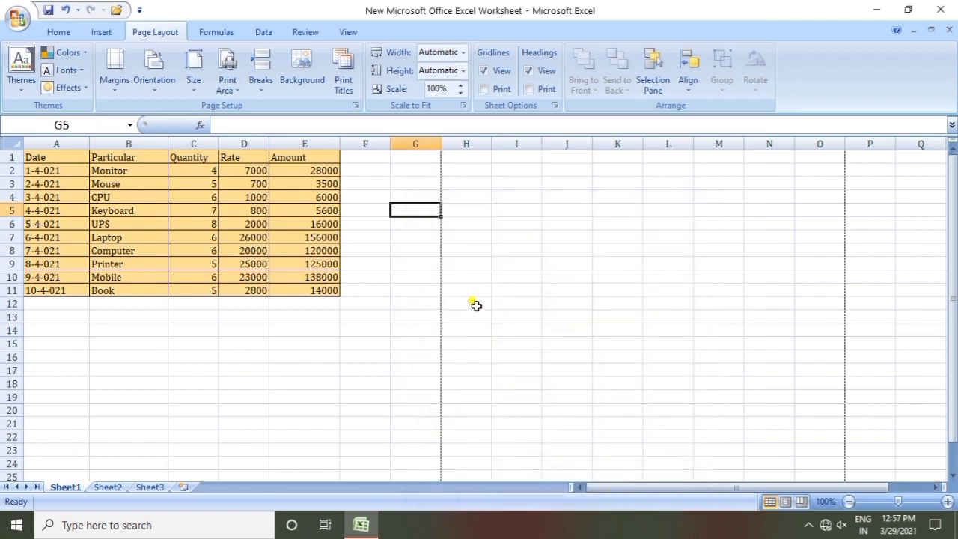
Step: Check the table's placement with the reduced margins in print preview, zooming the page, and return to the worksheet
click(18, 19)
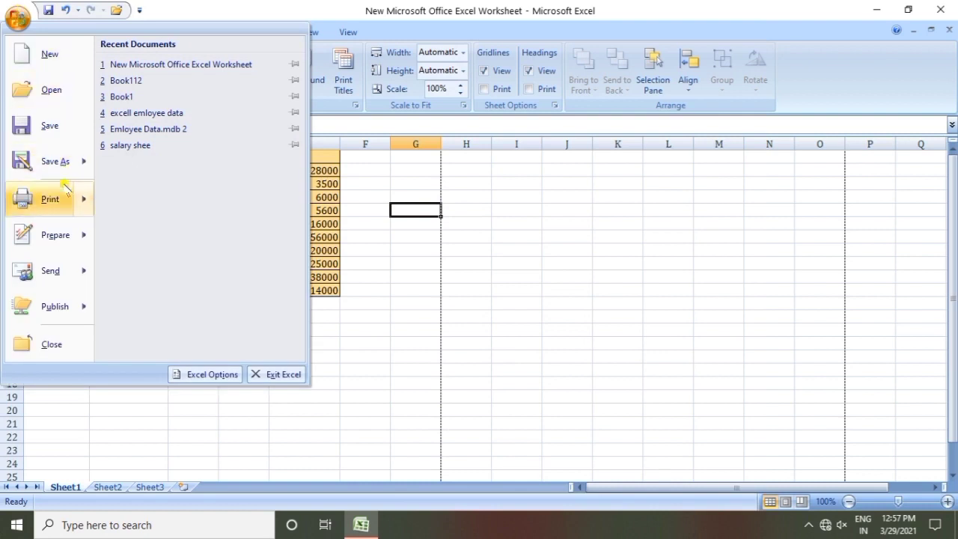
mouse_move(64, 196)
click(157, 175)
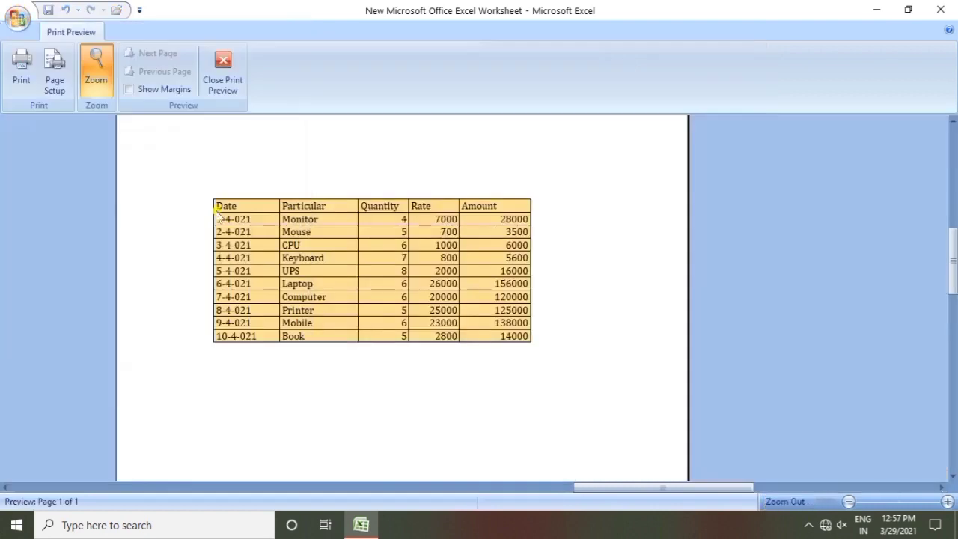
click(378, 278)
click(417, 297)
click(419, 299)
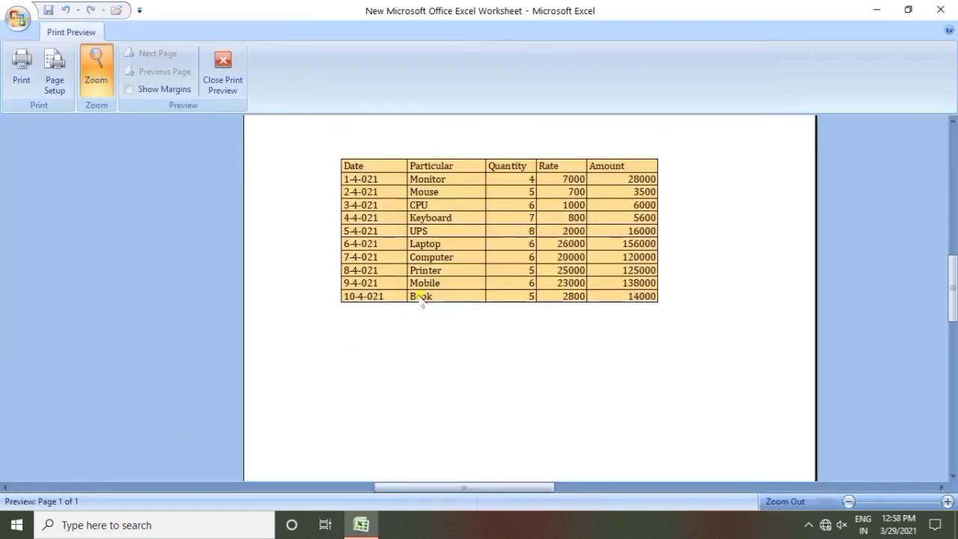
click(222, 72)
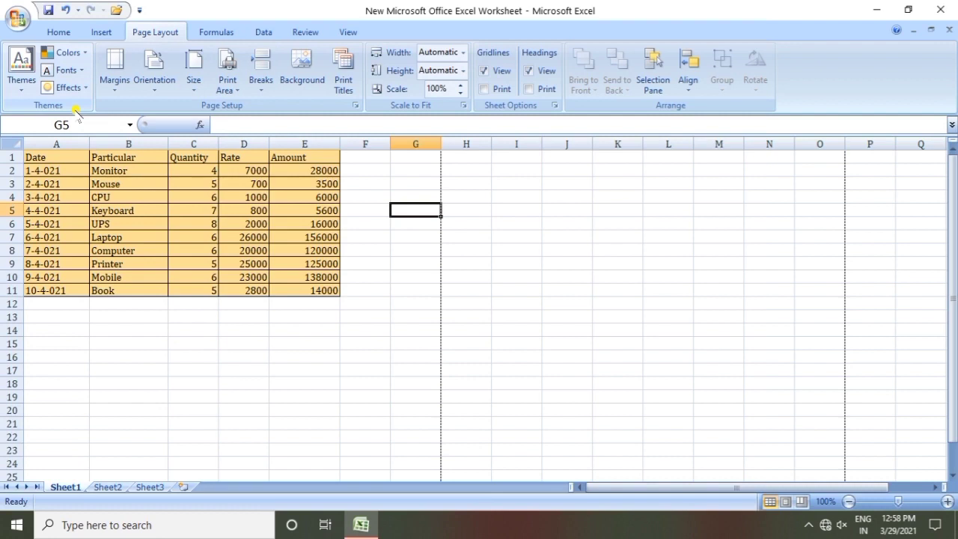
Step: Choose Portrait page orientation, examine the whole page in print preview, and close the preview
click(154, 91)
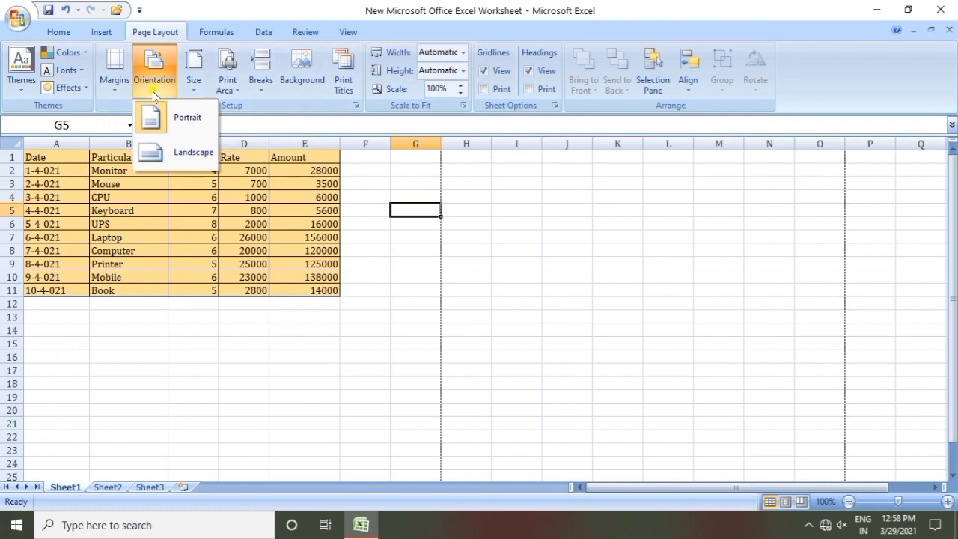
click(185, 123)
click(18, 18)
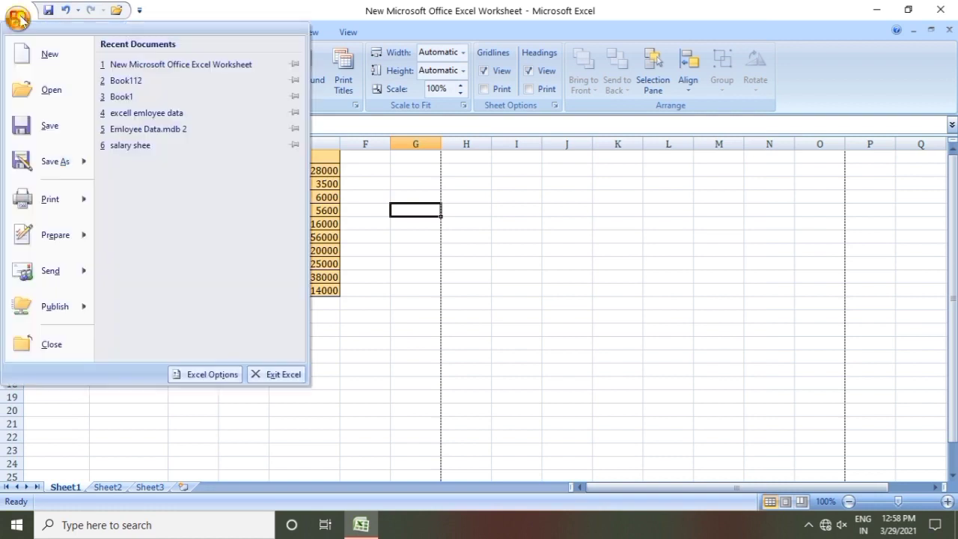
mouse_move(77, 209)
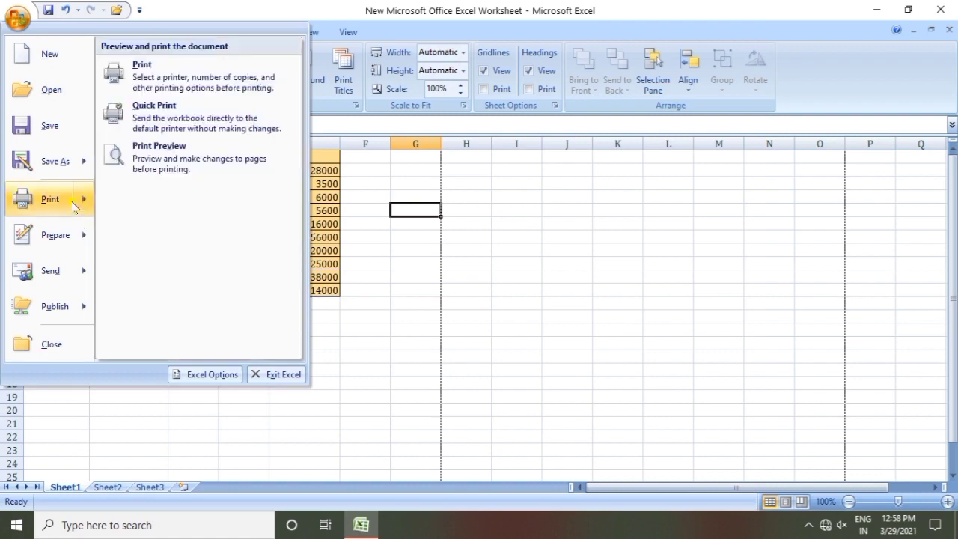
click(145, 166)
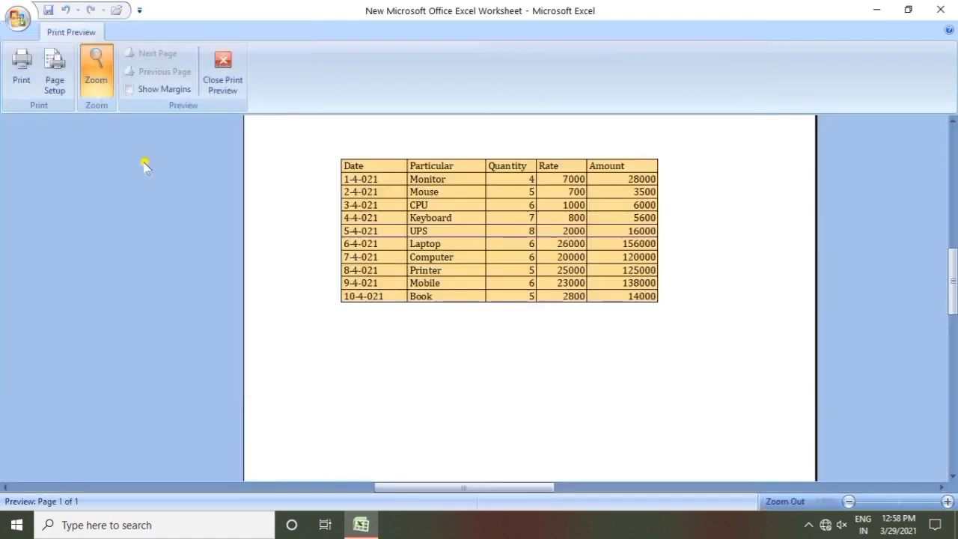
scroll(634, 314, down, 2)
scroll(634, 314, down, 10)
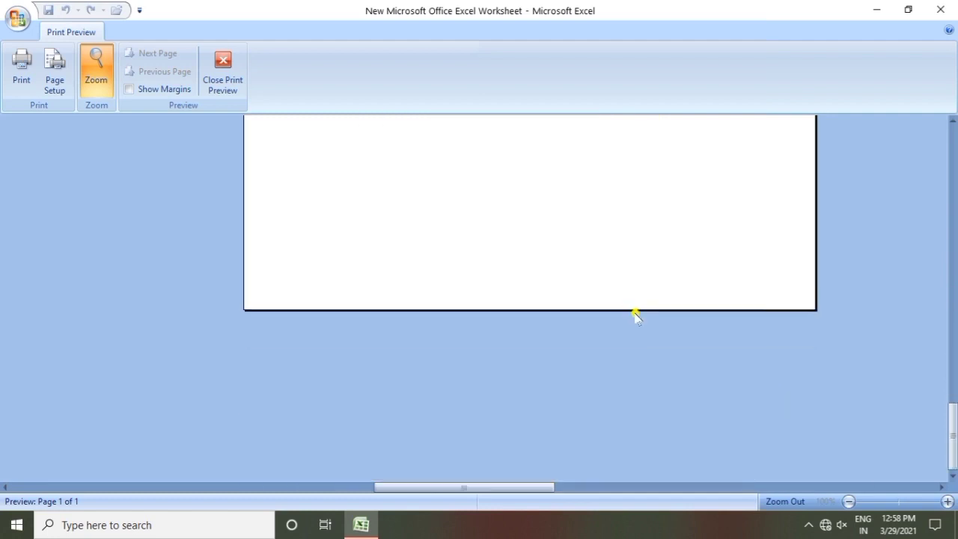
scroll(634, 315, up, 10)
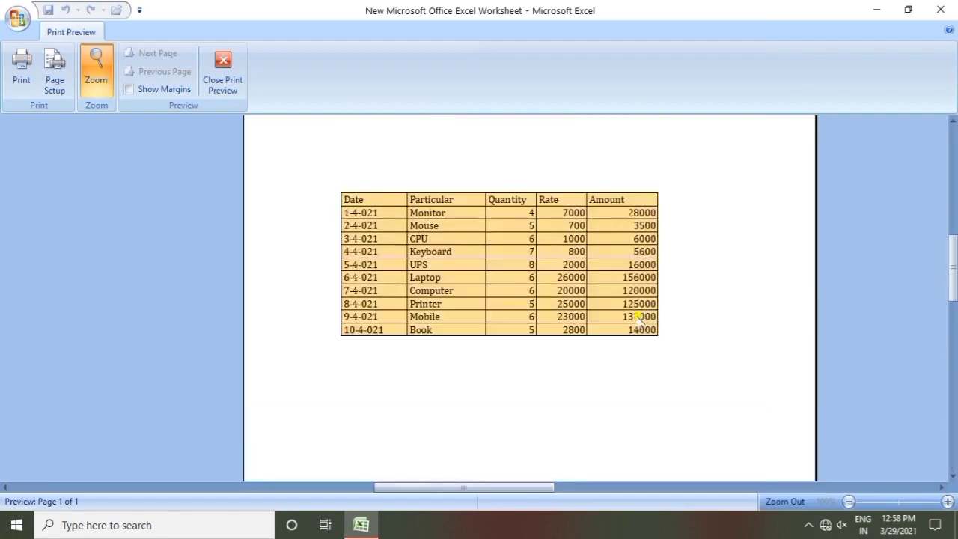
scroll(635, 317, up, 5)
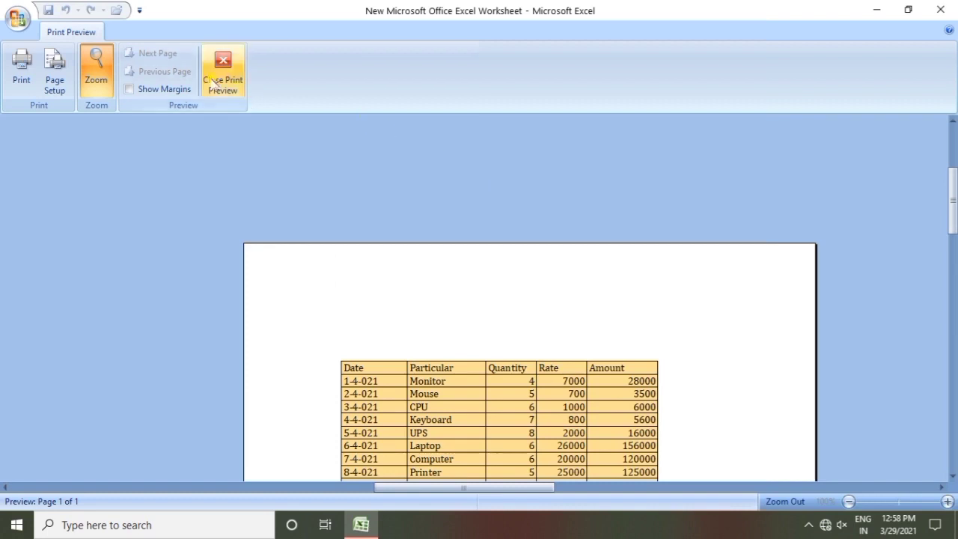
click(214, 82)
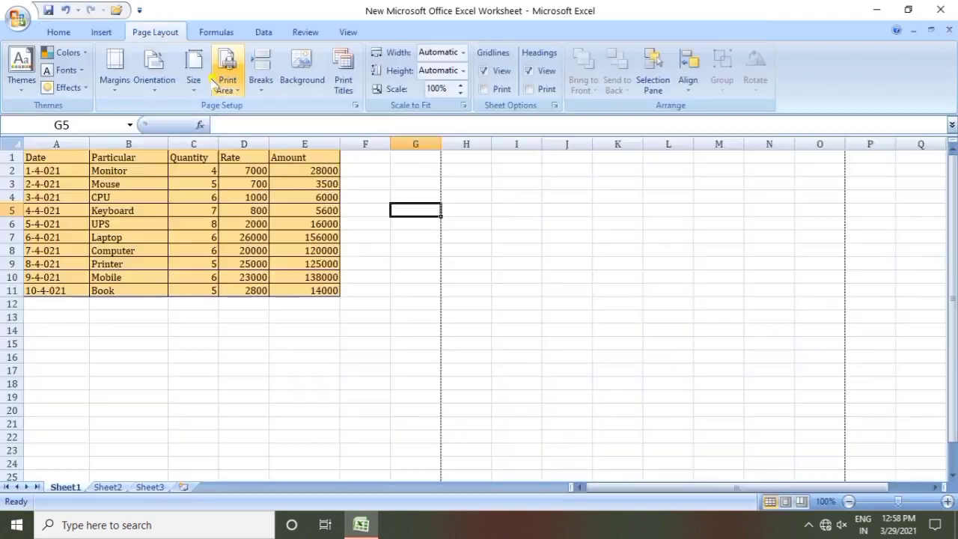
Step: Change the page orientation to Landscape, inspect the page's full width in print preview, and close the preview
click(157, 95)
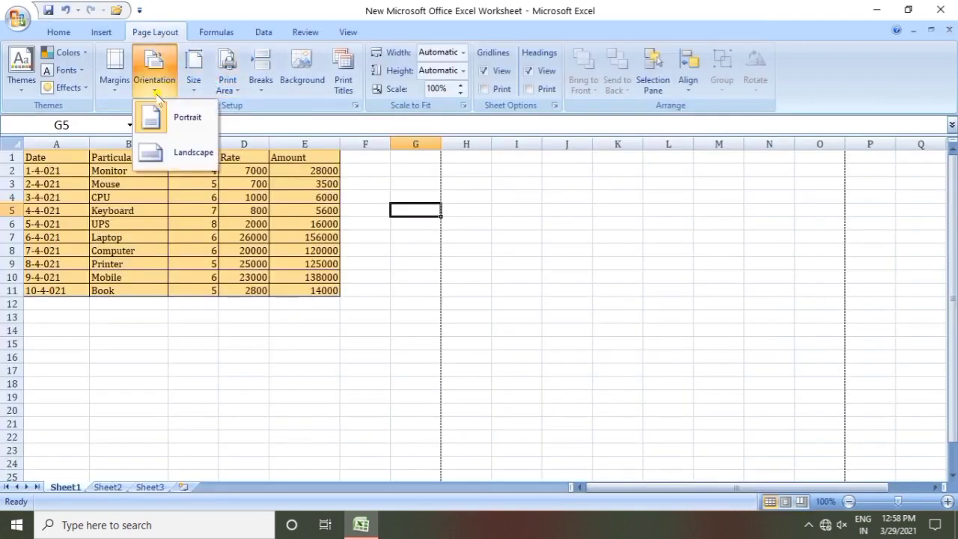
click(186, 154)
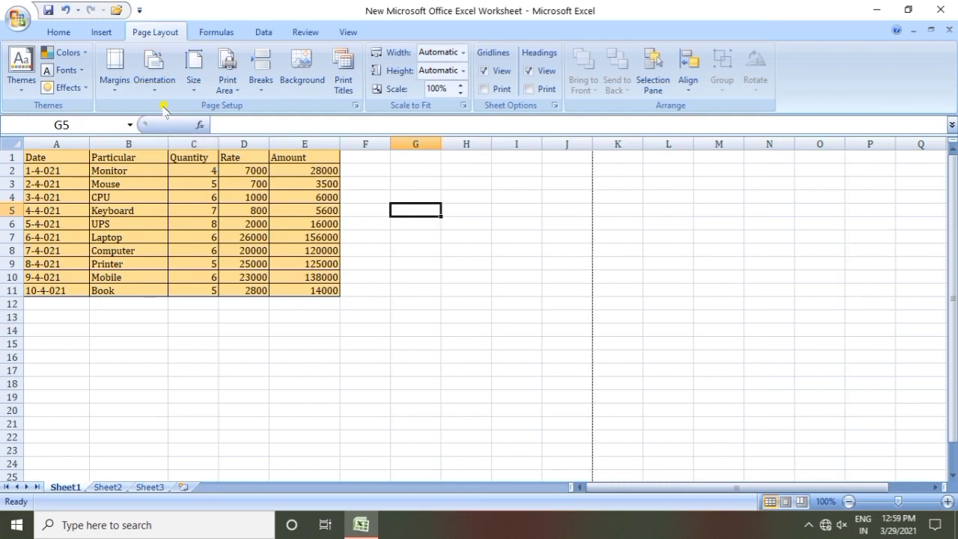
click(16, 17)
mouse_move(45, 207)
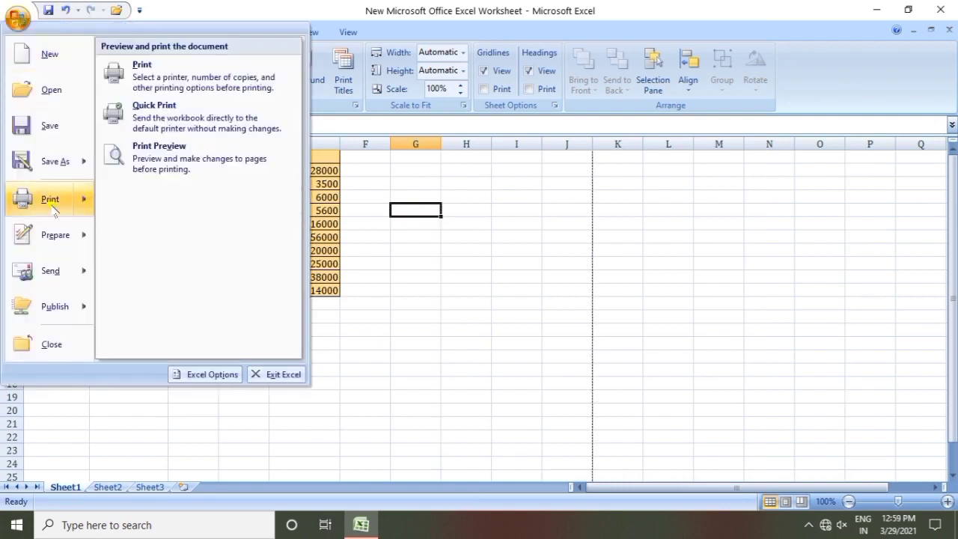
click(153, 157)
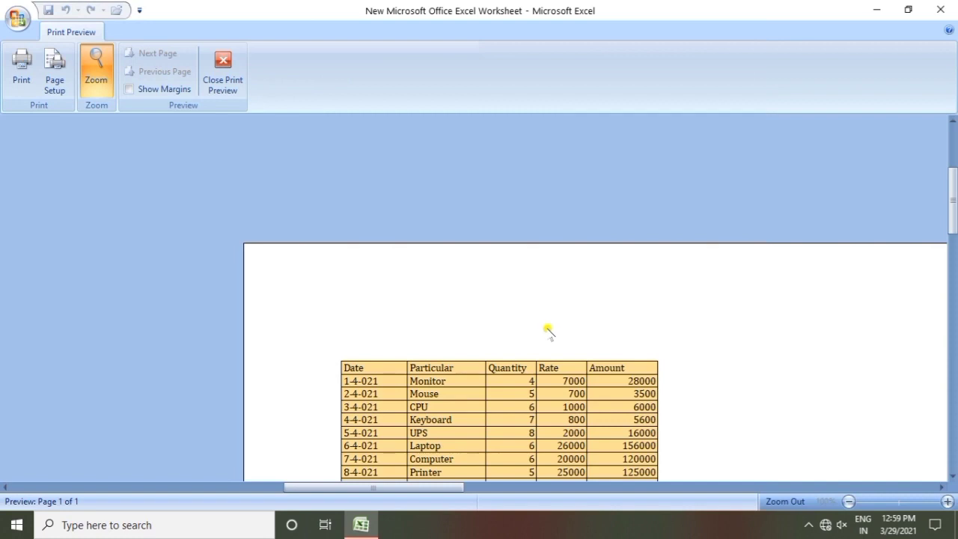
scroll(547, 332, down, 3)
drag(456, 487, 660, 487)
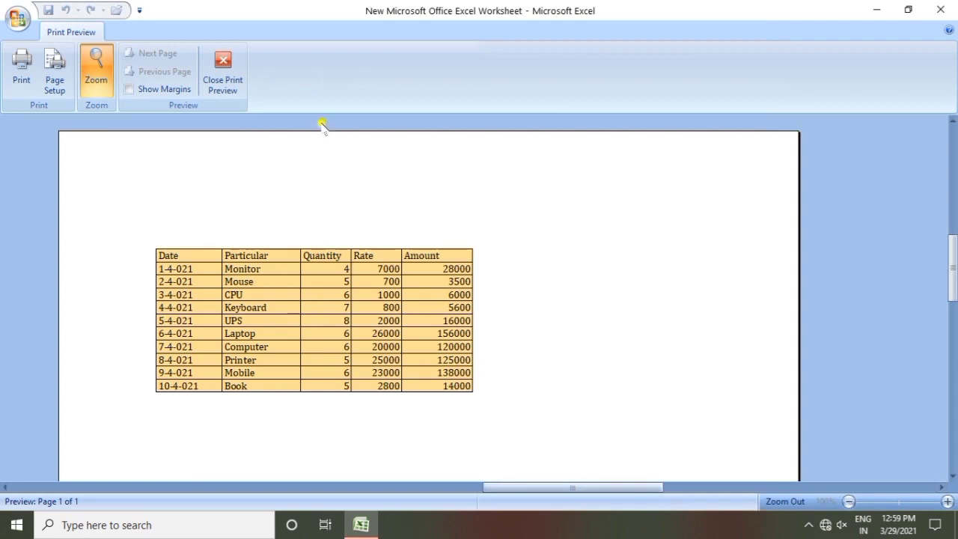
click(228, 75)
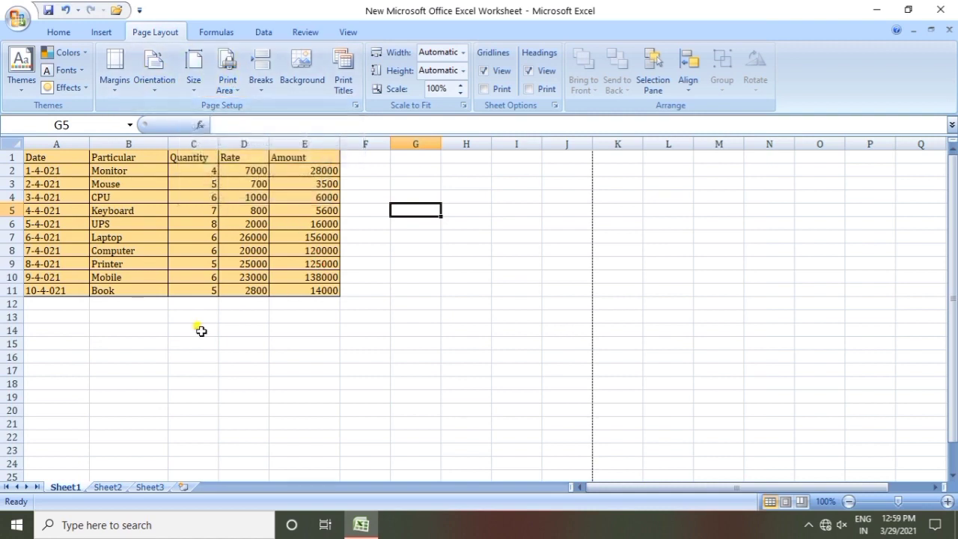
Step: Review the preset paper sizes and the additional paper size settings, and close them without choosing a size
click(195, 89)
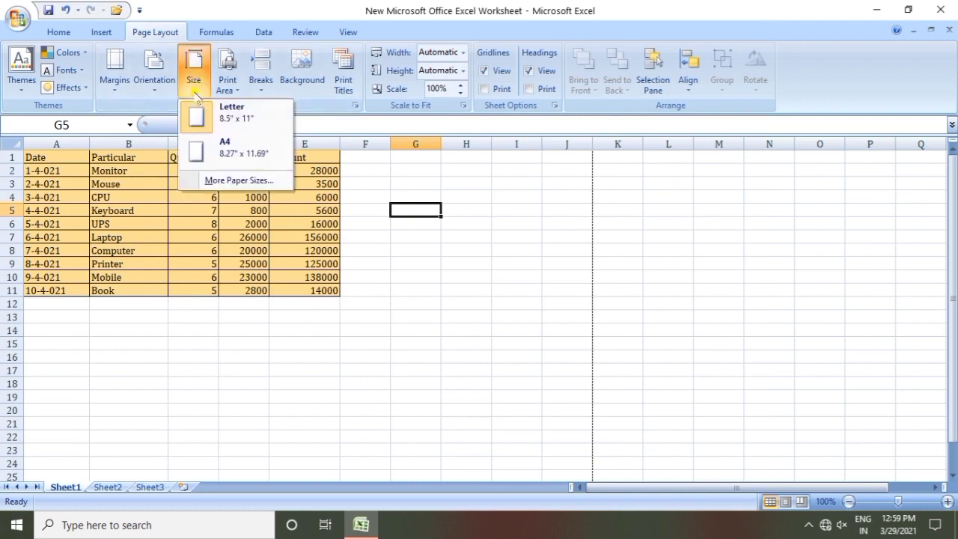
click(260, 181)
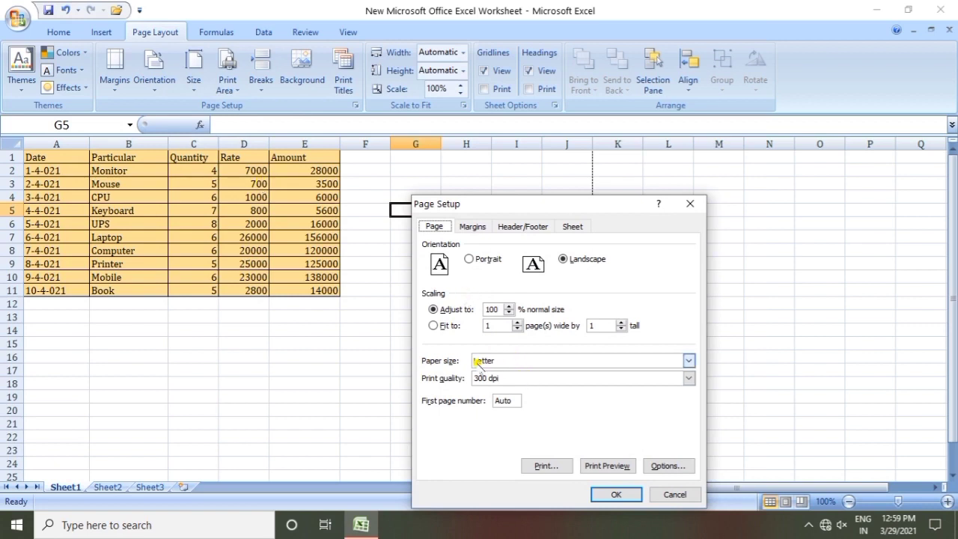
click(690, 204)
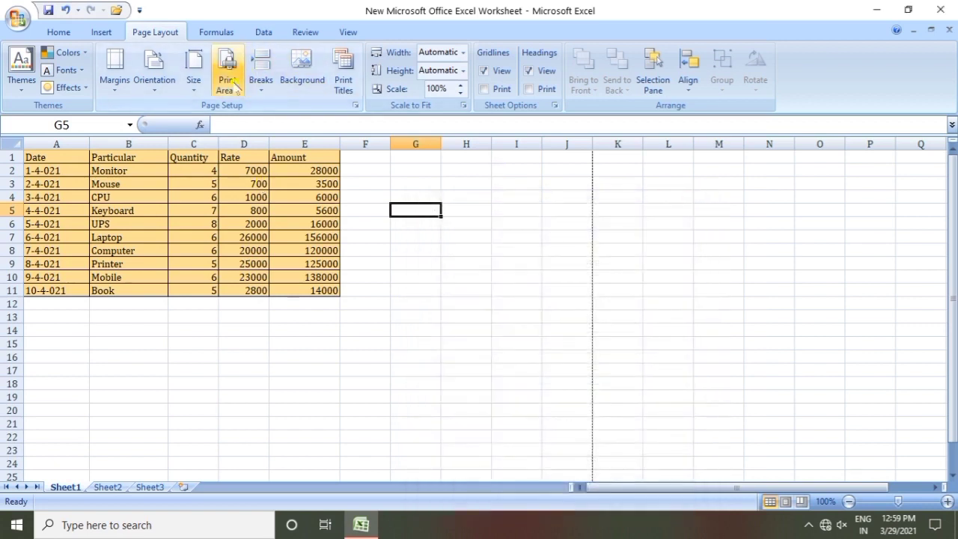
click(196, 94)
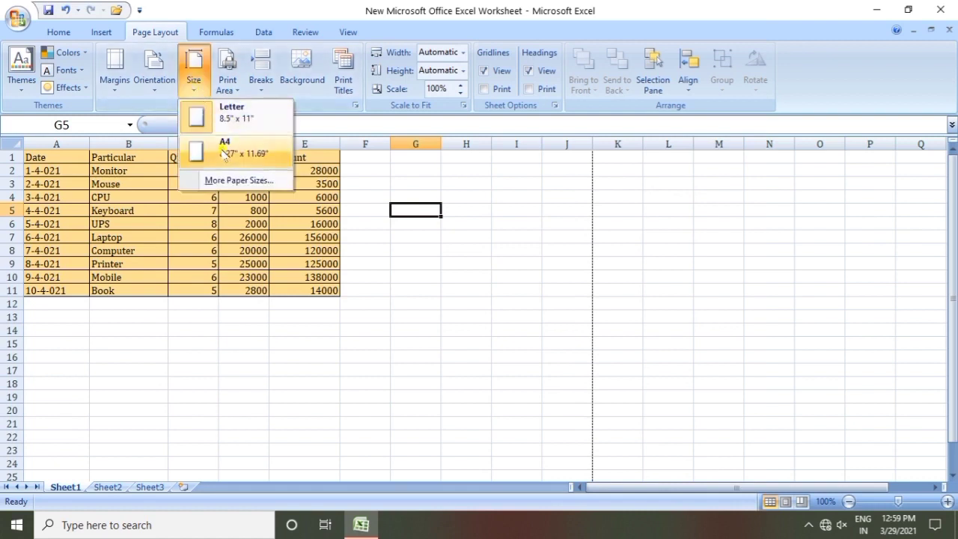
click(369, 201)
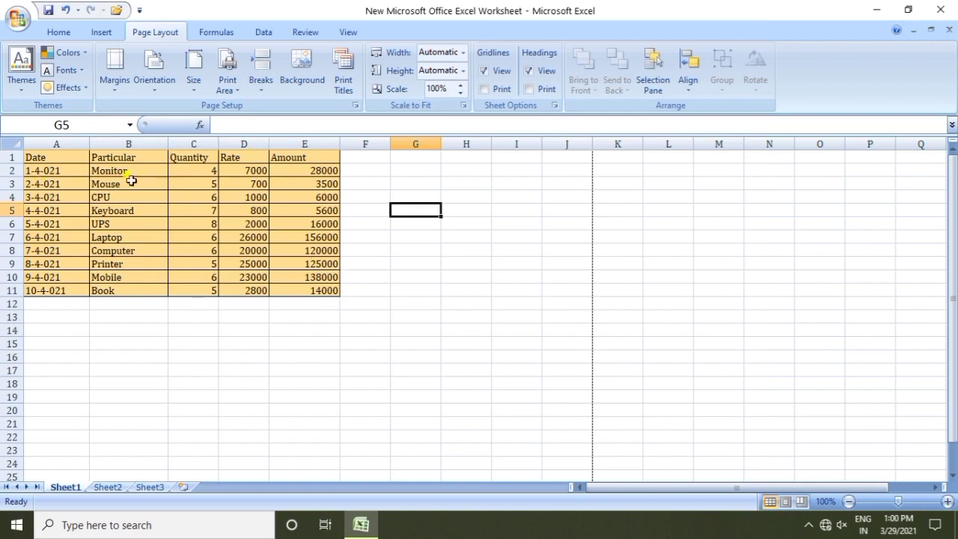
Step: Set the table rows from Mouse to UPS, cells A3:E6, as the print area
drag(34, 184, 296, 221)
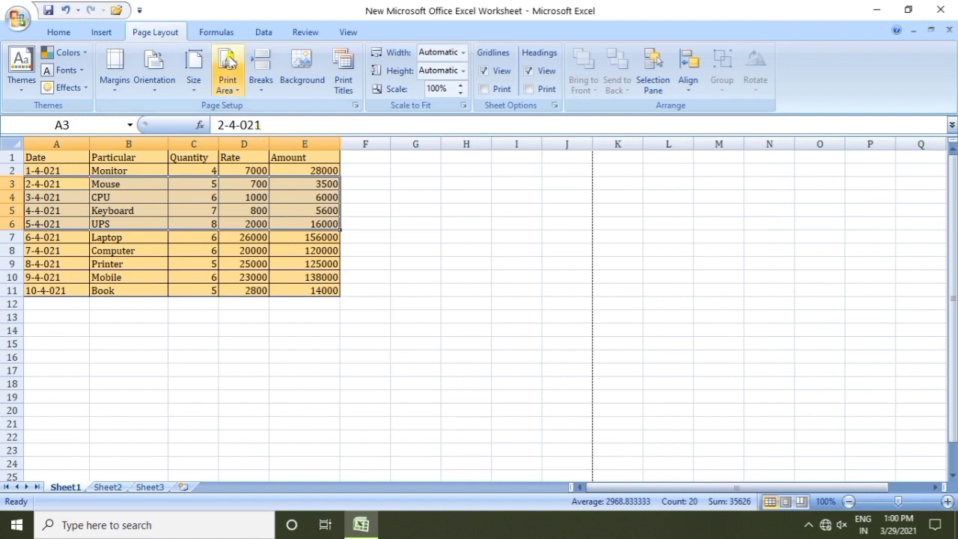
click(227, 83)
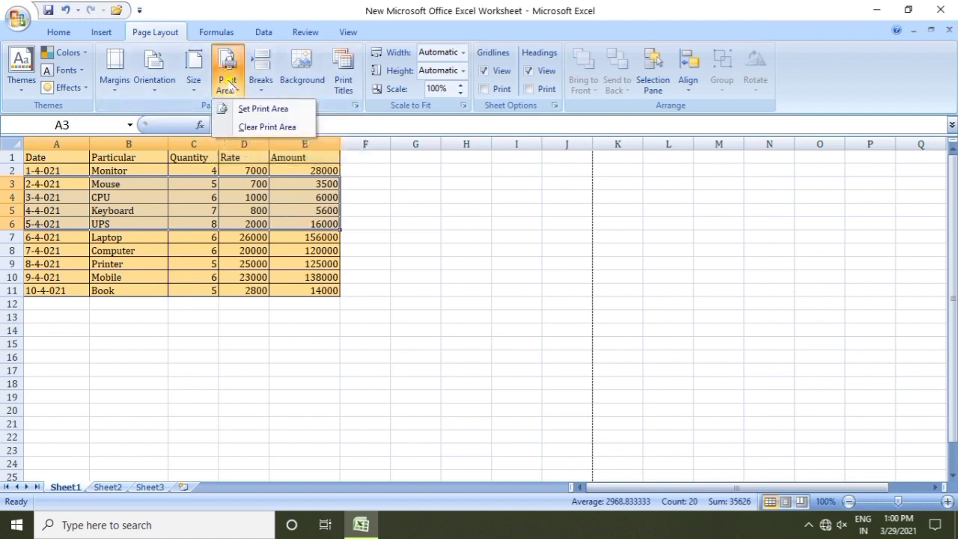
click(272, 109)
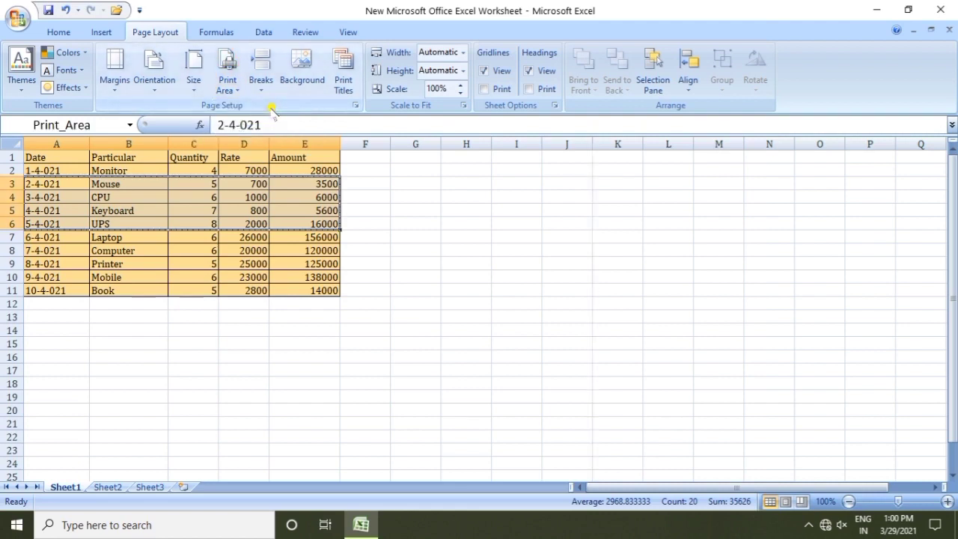
Step: Open print preview and examine how the selected print area appears on the page
click(17, 18)
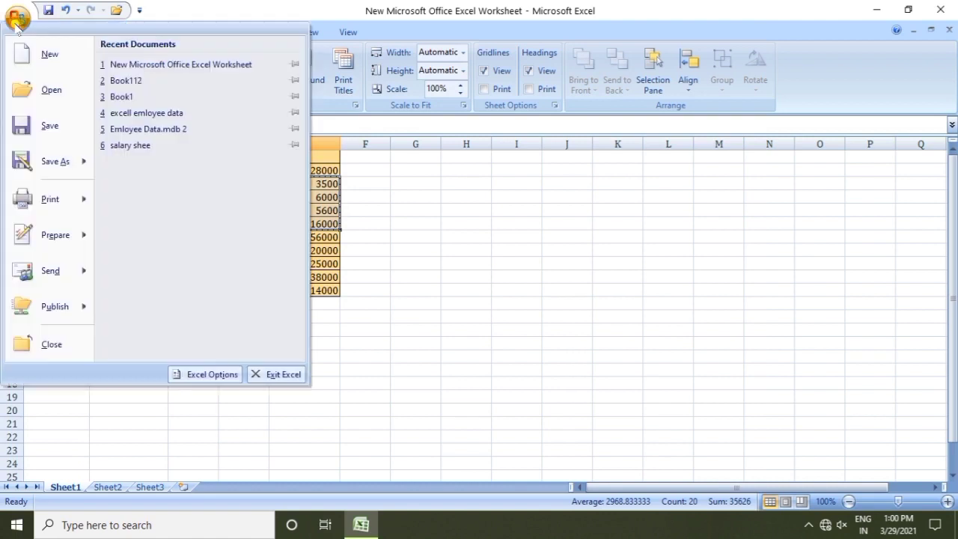
mouse_move(65, 198)
click(167, 171)
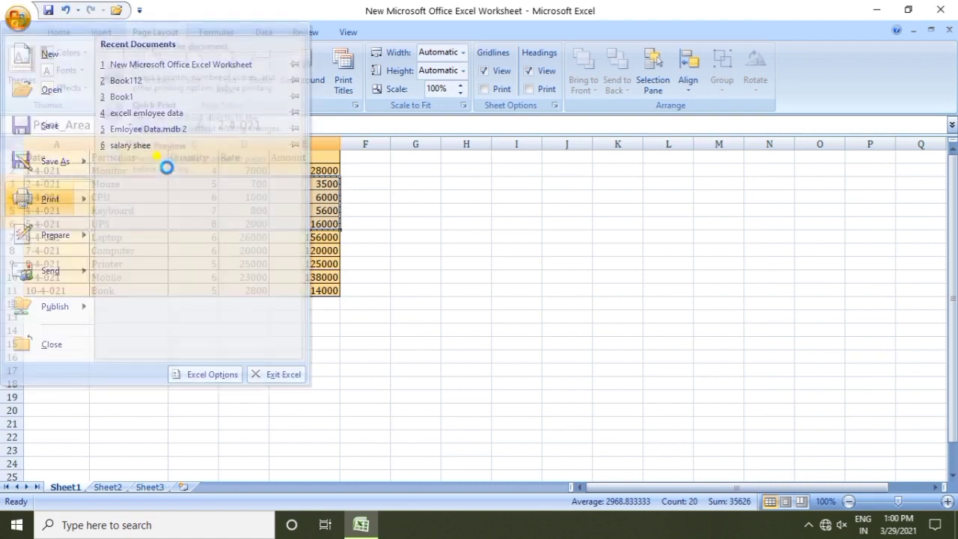
click(360, 238)
click(359, 250)
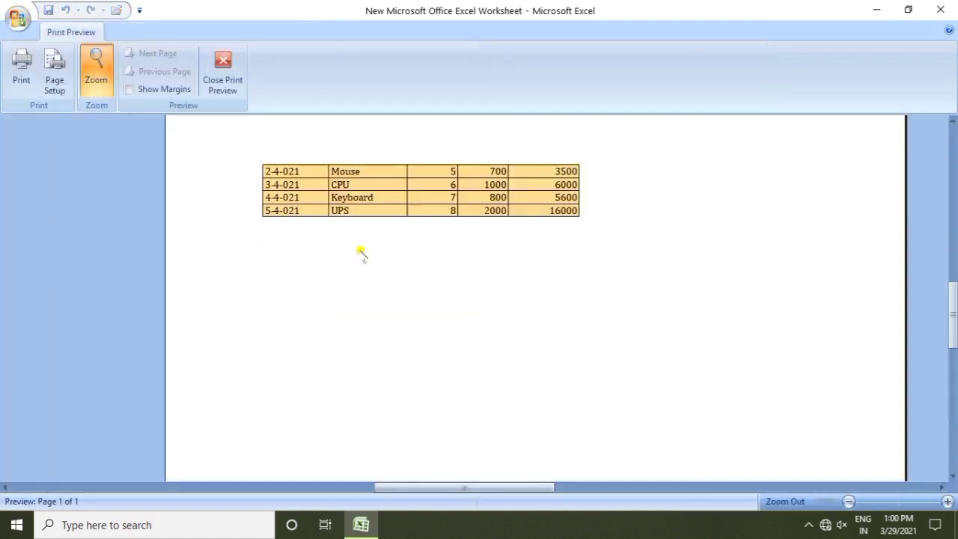
scroll(361, 253, up, 2)
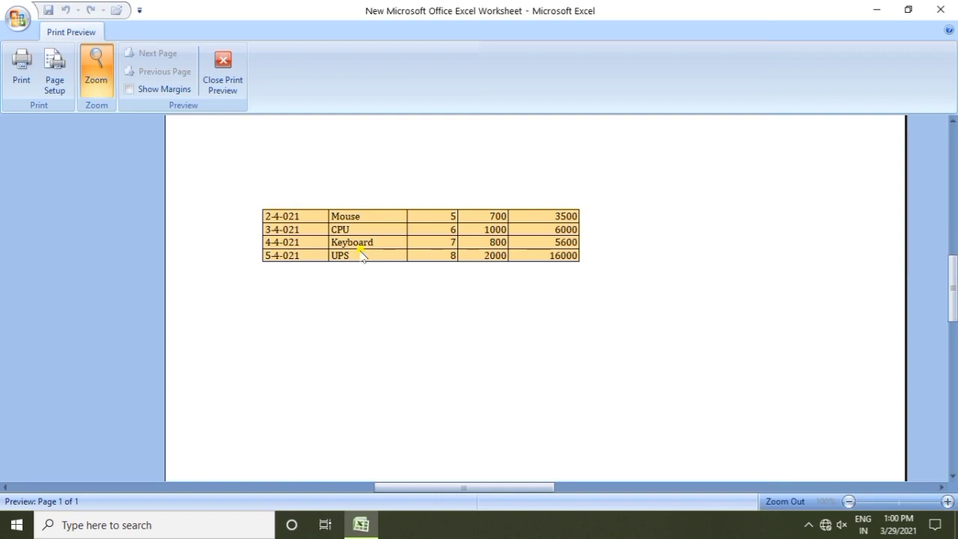
Step: Close the print preview and clear the print area set on the sheet
click(223, 75)
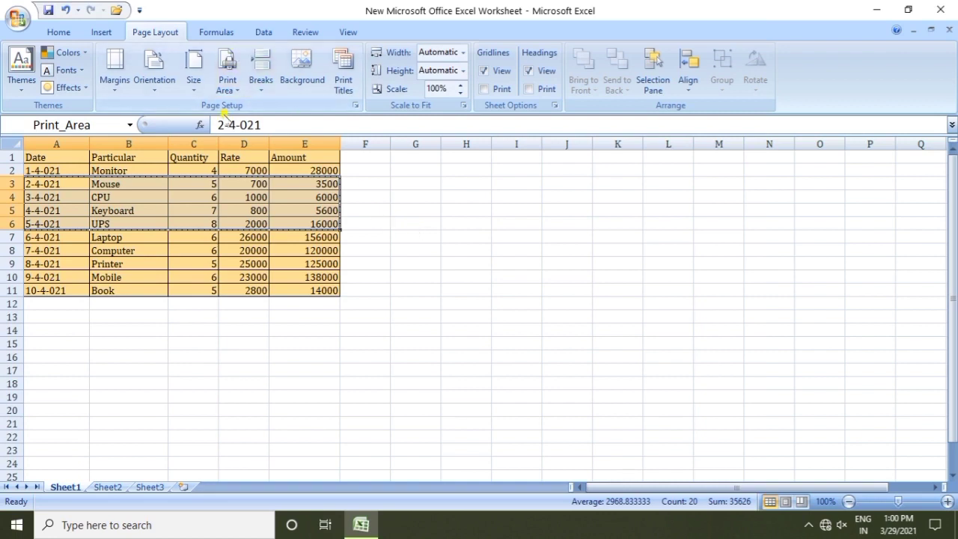
click(232, 89)
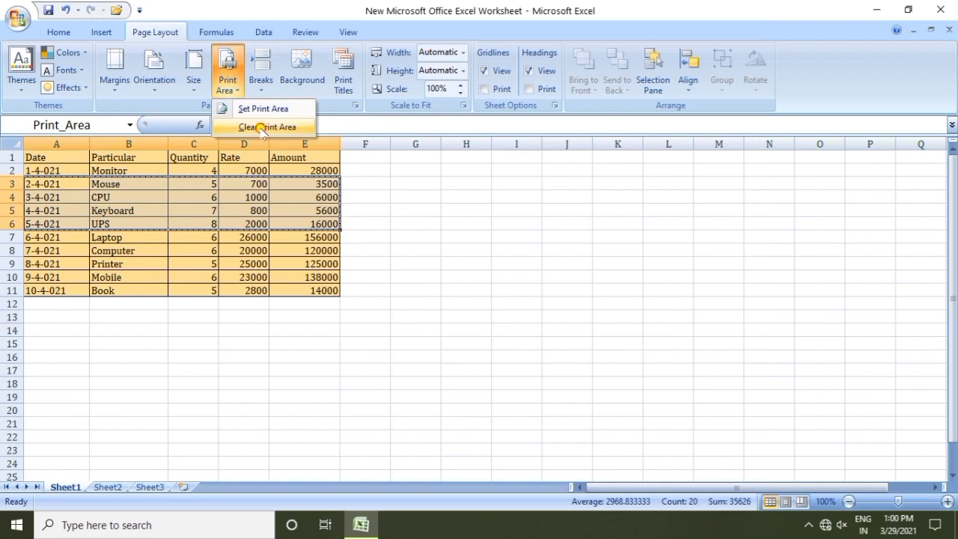
click(260, 126)
click(414, 220)
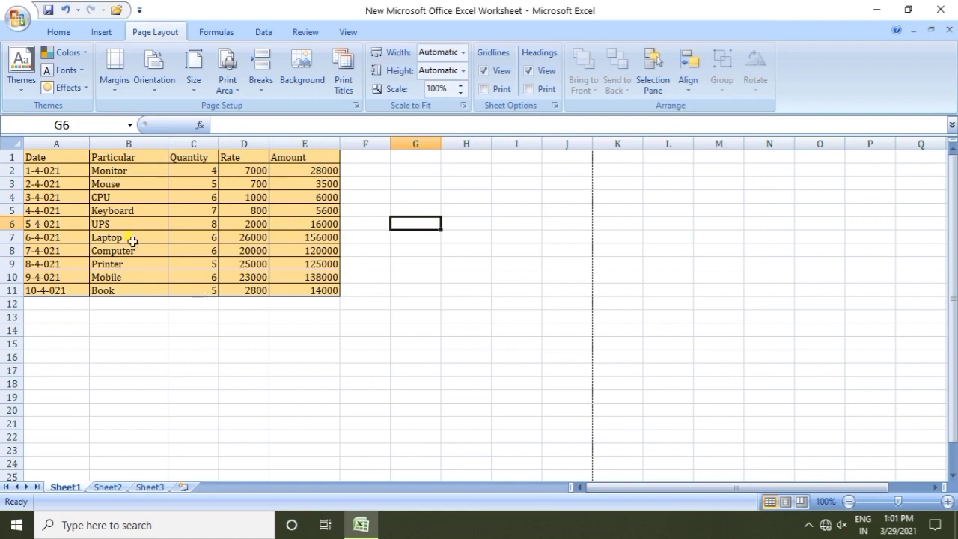
Step: Insert a page break at the UPS cell, B6
click(110, 225)
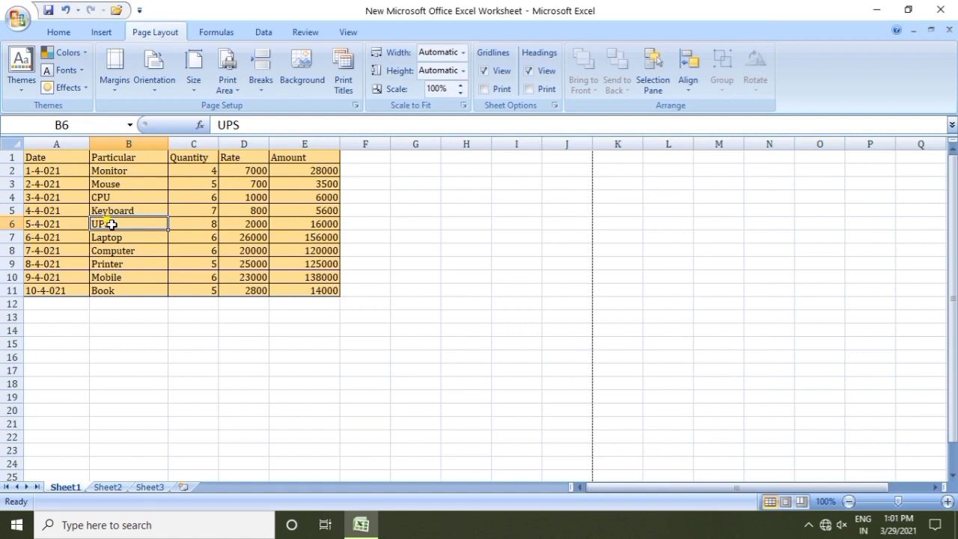
click(260, 81)
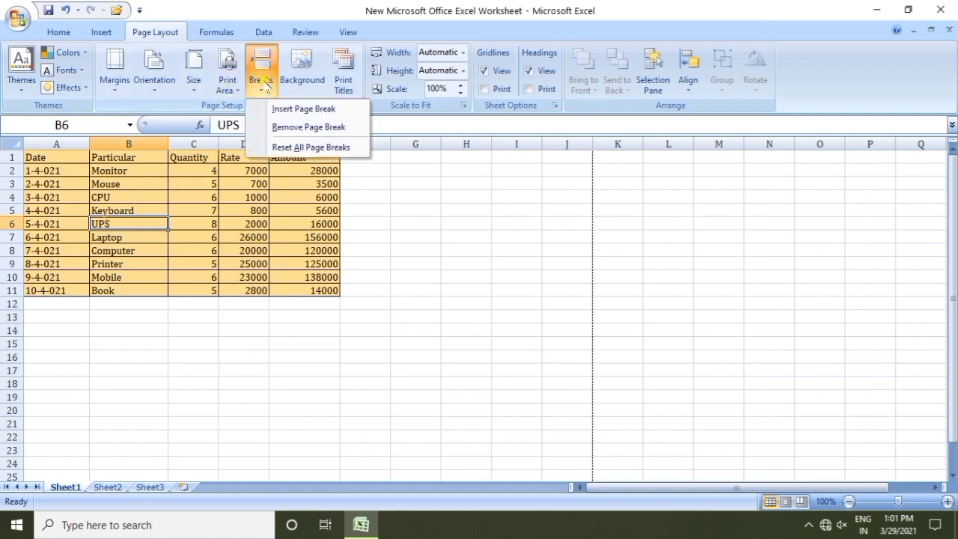
click(319, 109)
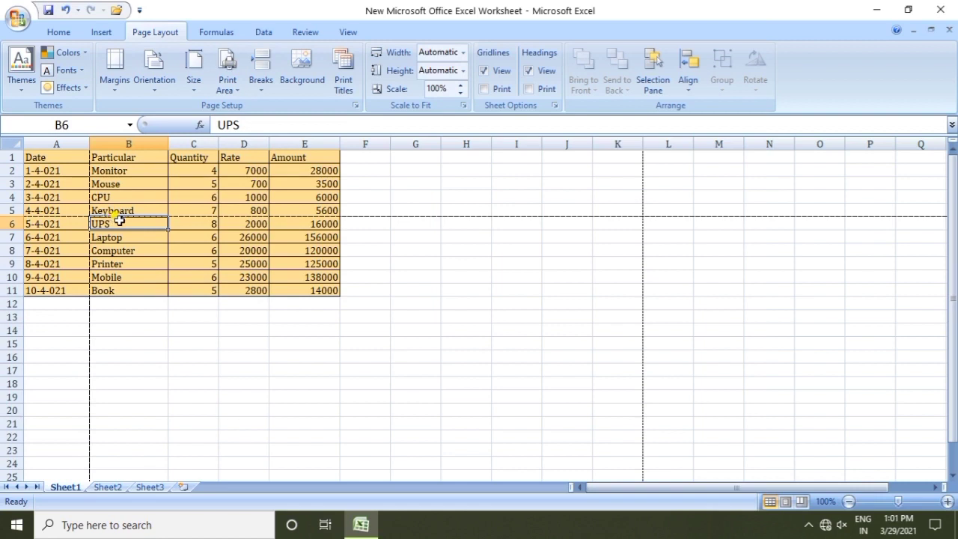
Step: Open print preview, page through to the last page to examine how the table is split, and close the preview
click(16, 18)
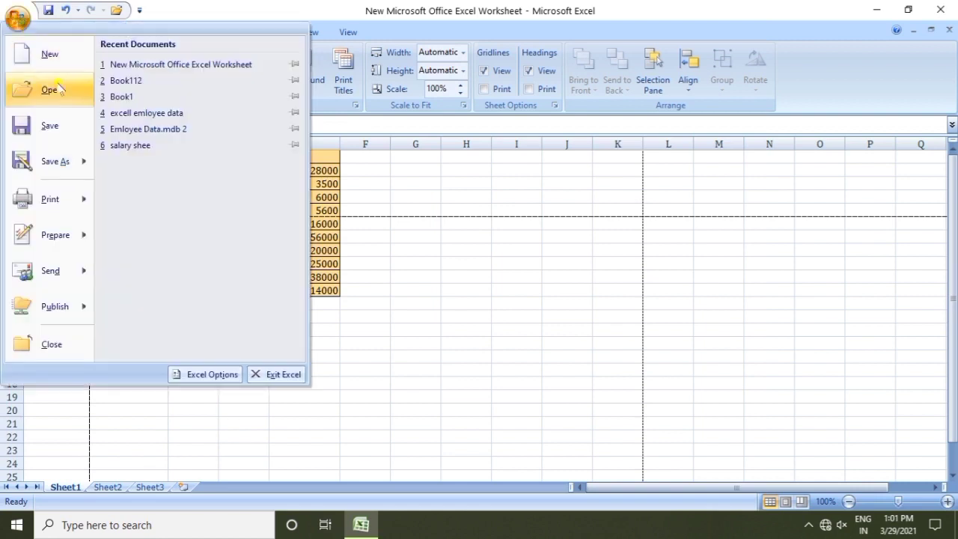
mouse_move(66, 209)
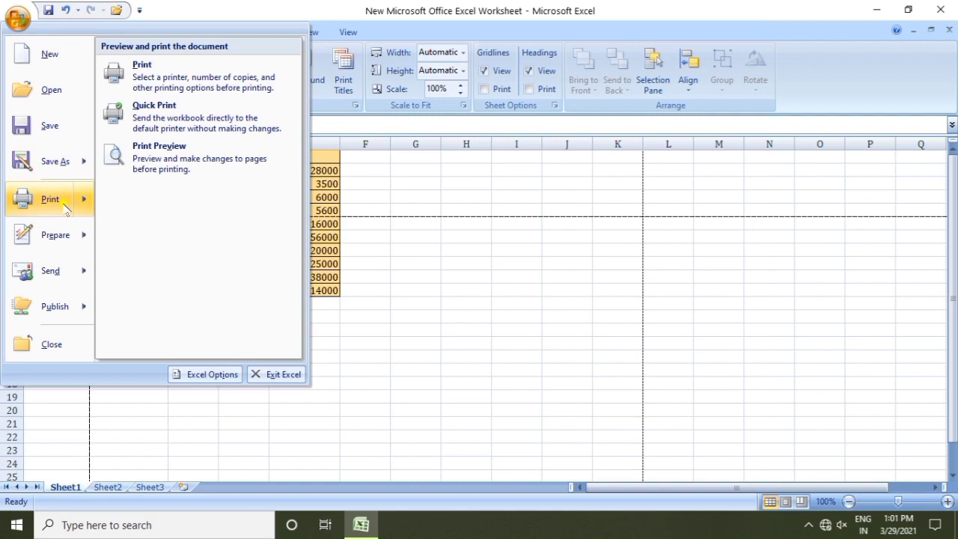
click(153, 158)
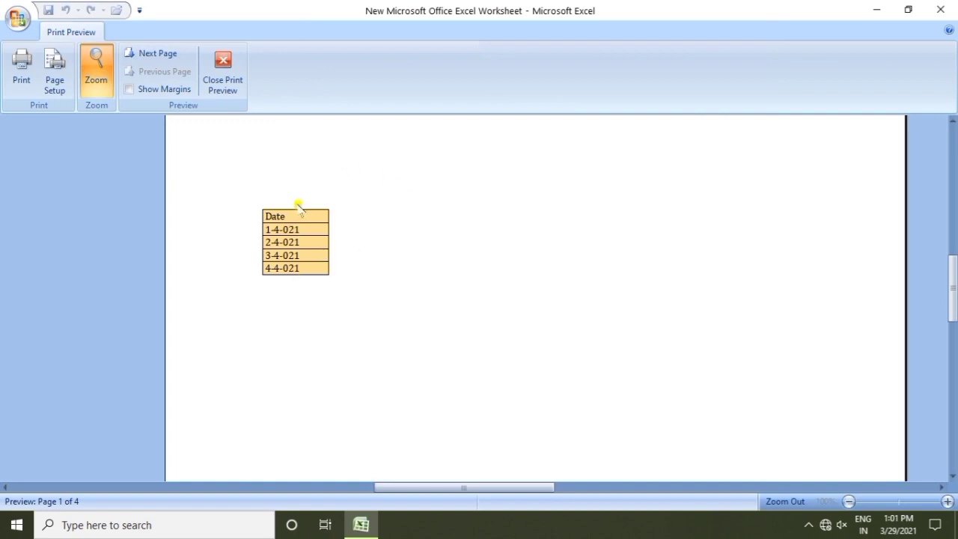
click(157, 52)
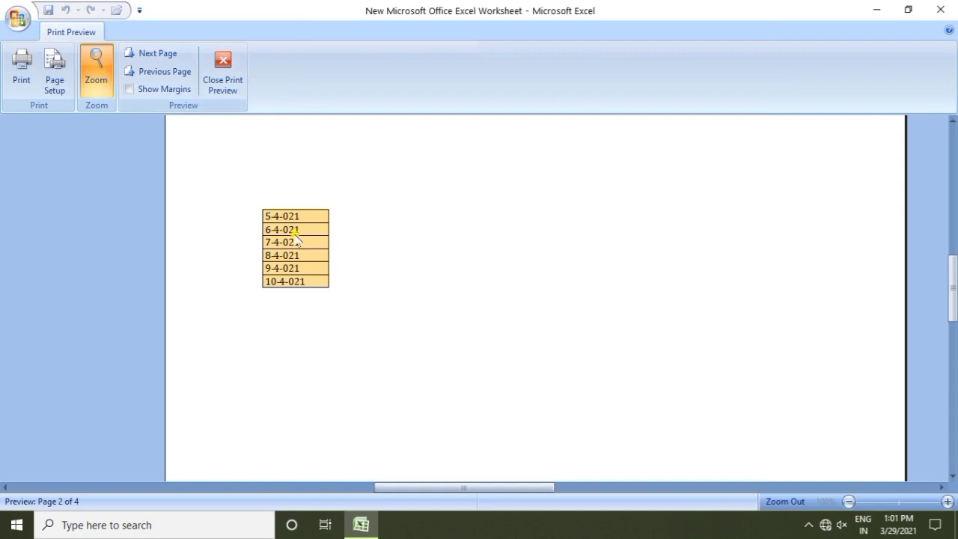
click(160, 54)
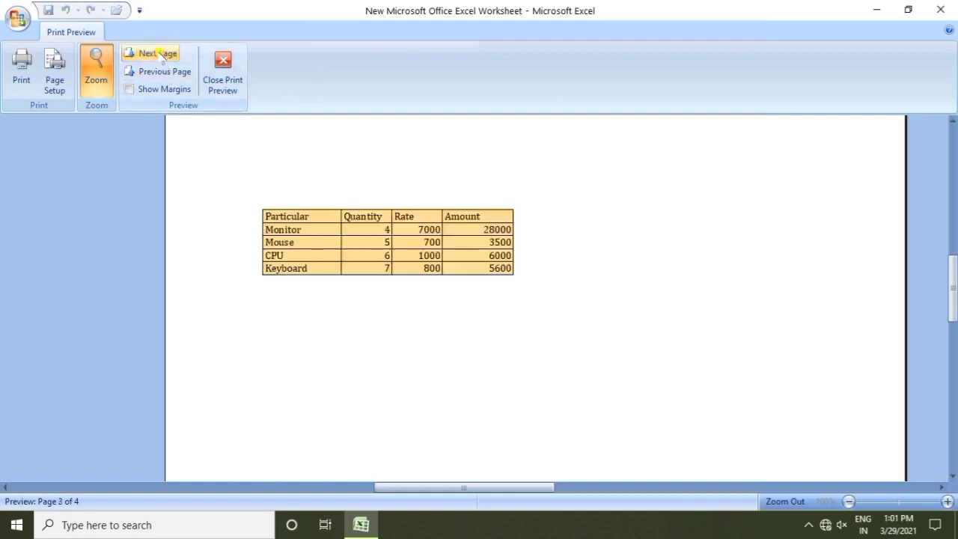
click(161, 54)
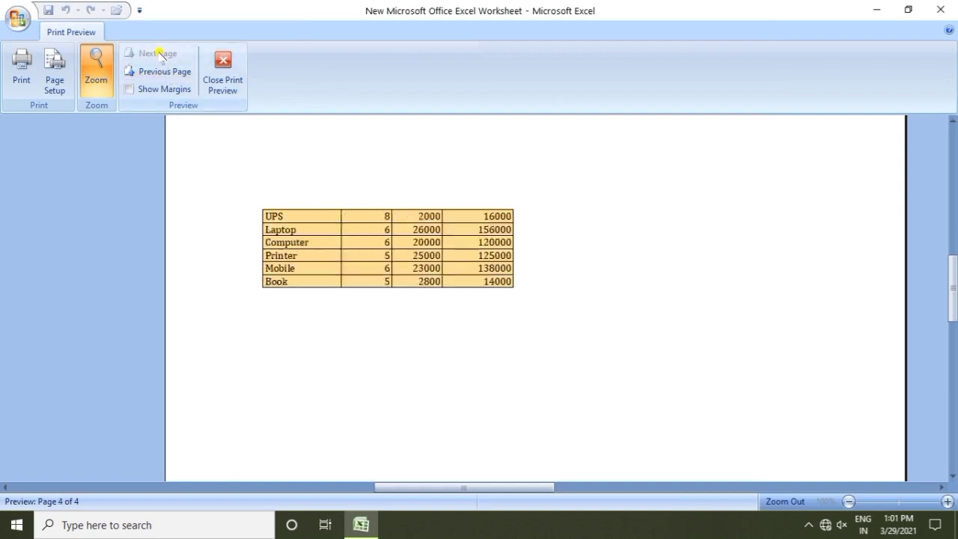
click(222, 69)
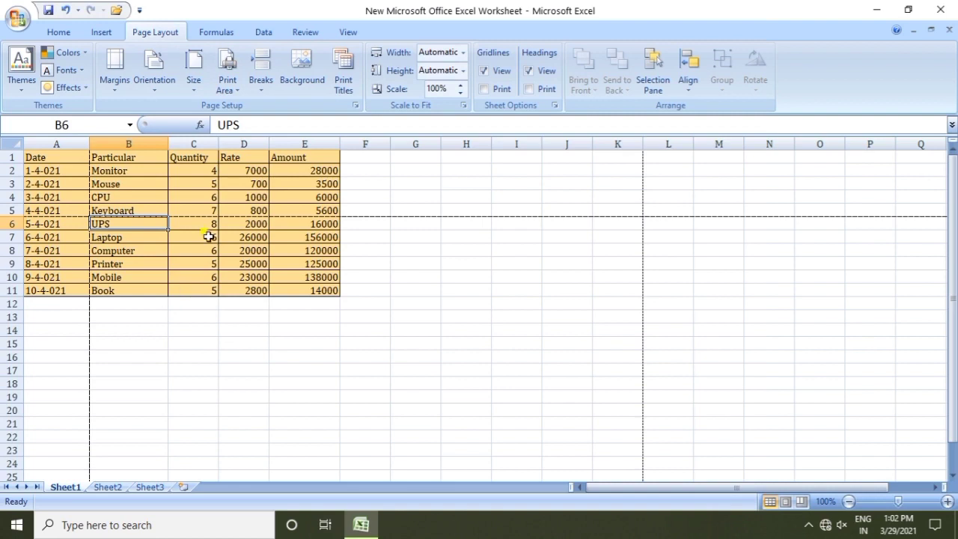
Step: Remove the page break at cell B6 and check the remaining page break lines down the sheet
click(258, 89)
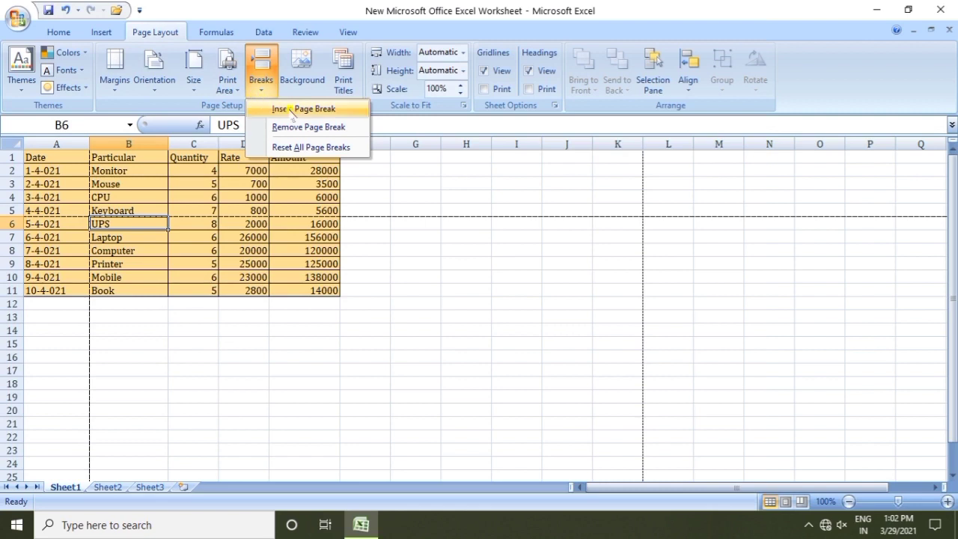
click(302, 127)
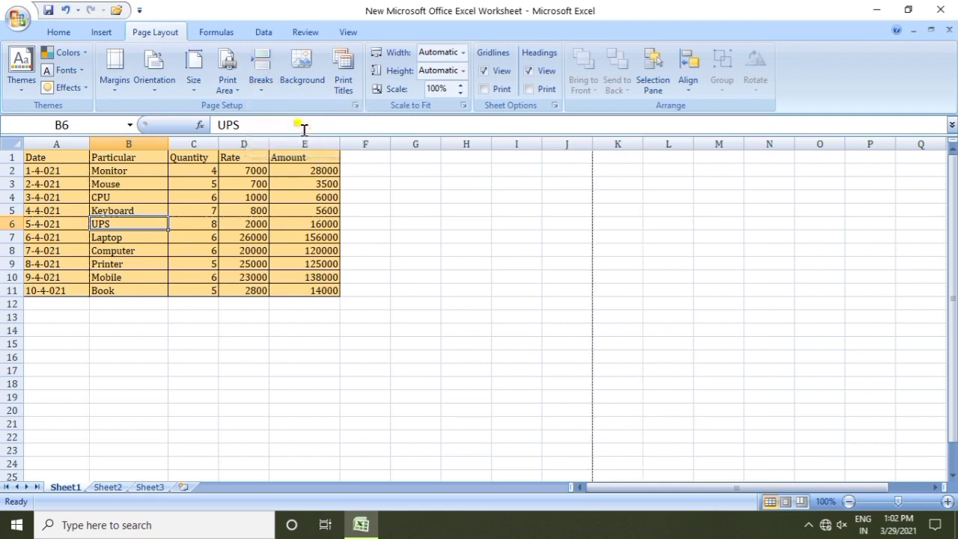
click(427, 272)
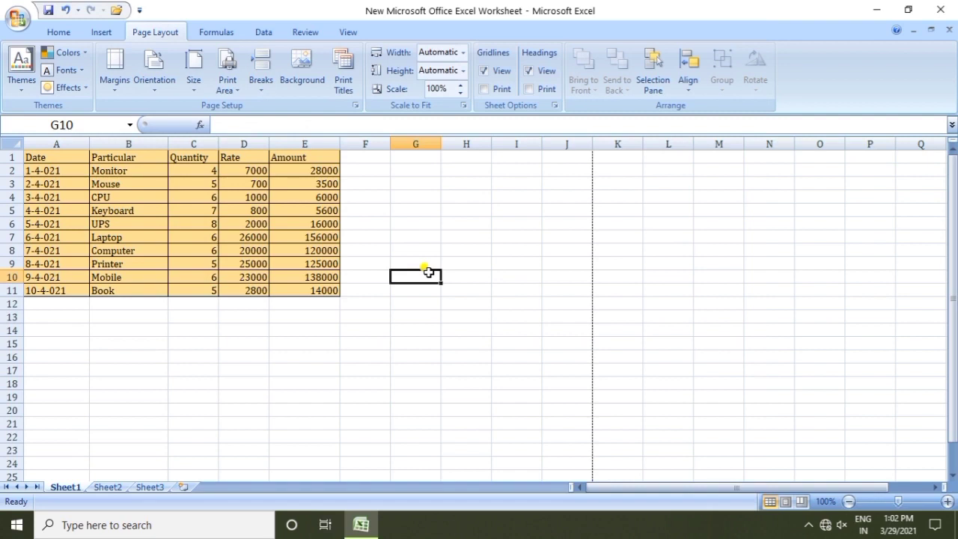
scroll(327, 394, down, 9)
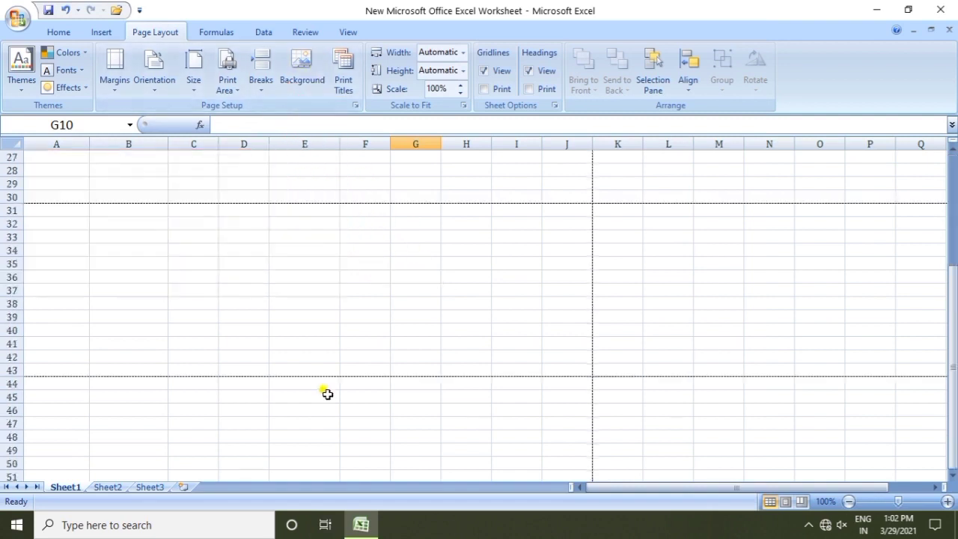
scroll(327, 394, down, 13)
scroll(322, 390, up, 20)
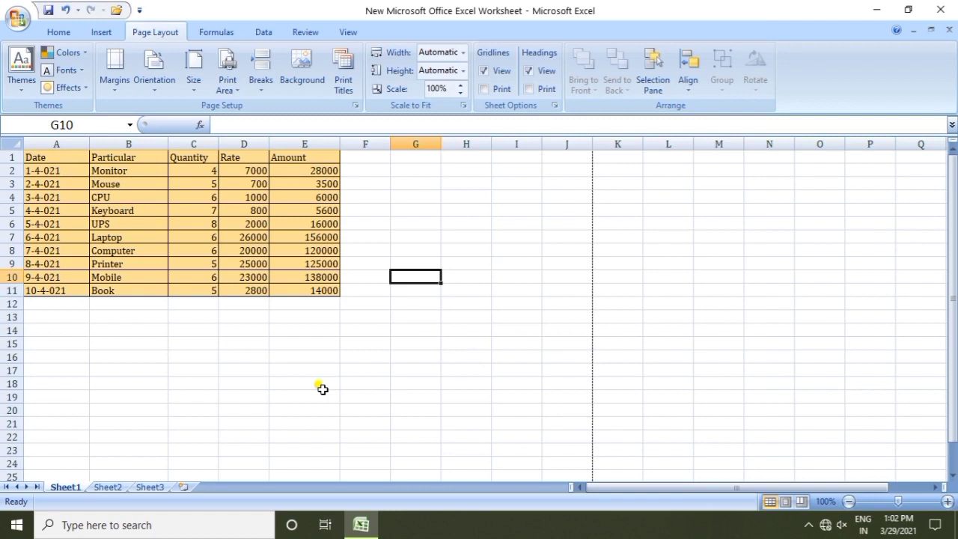
Step: Set a picture from a folder on Local Disk (E:) as the sheet background
click(302, 75)
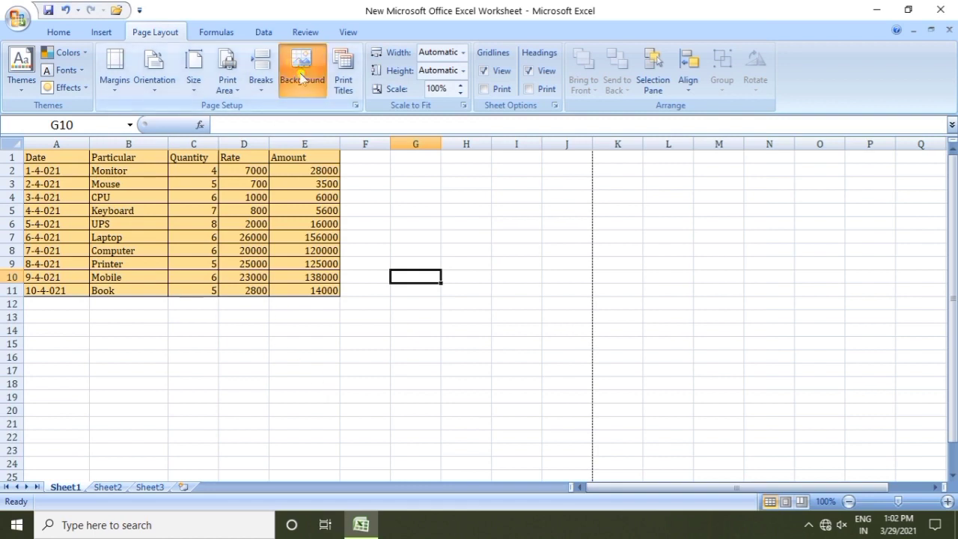
click(301, 76)
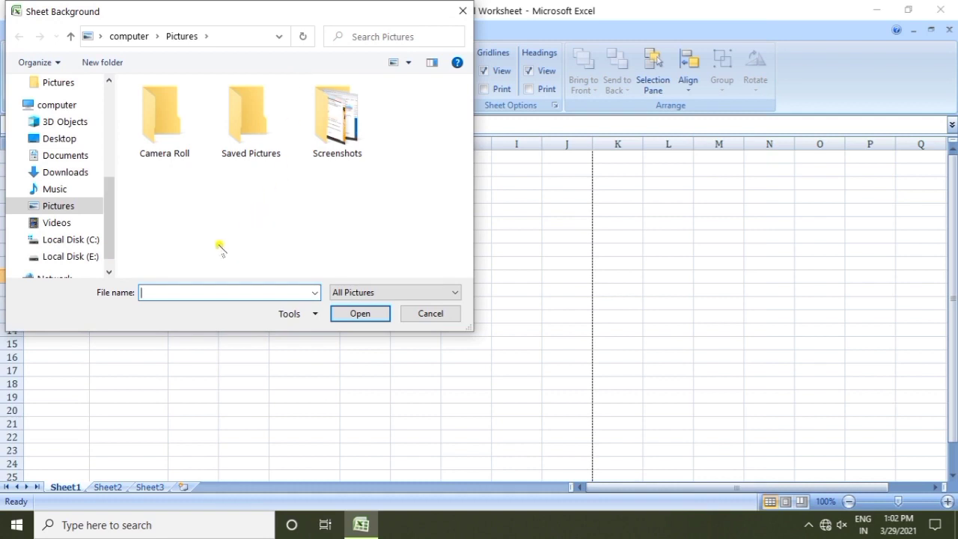
click(80, 256)
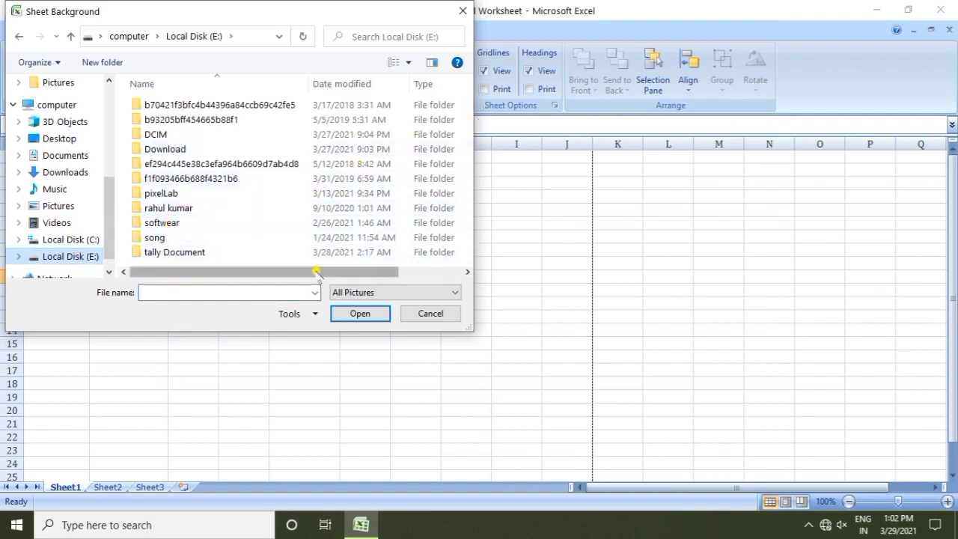
scroll(193, 174, right, 3)
scroll(193, 173, left, 3)
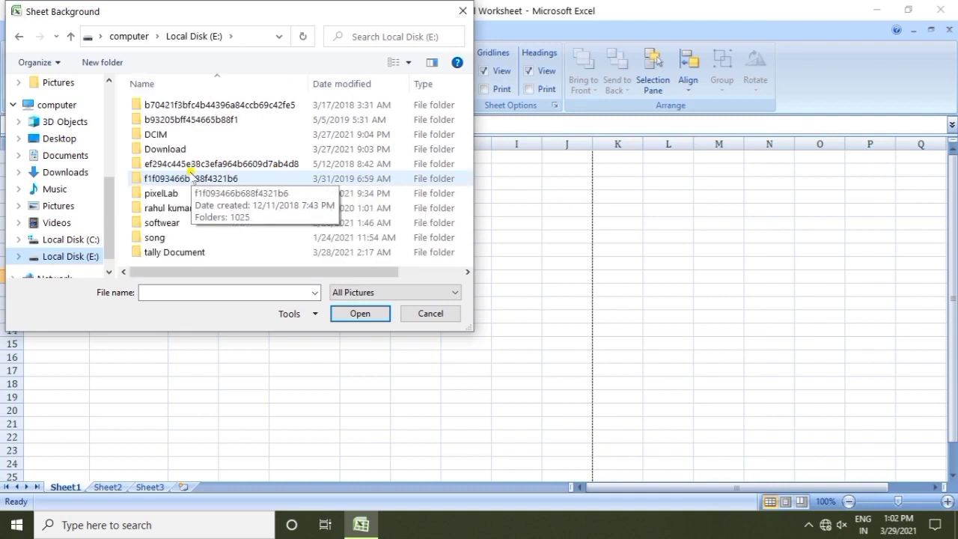
double_click(171, 207)
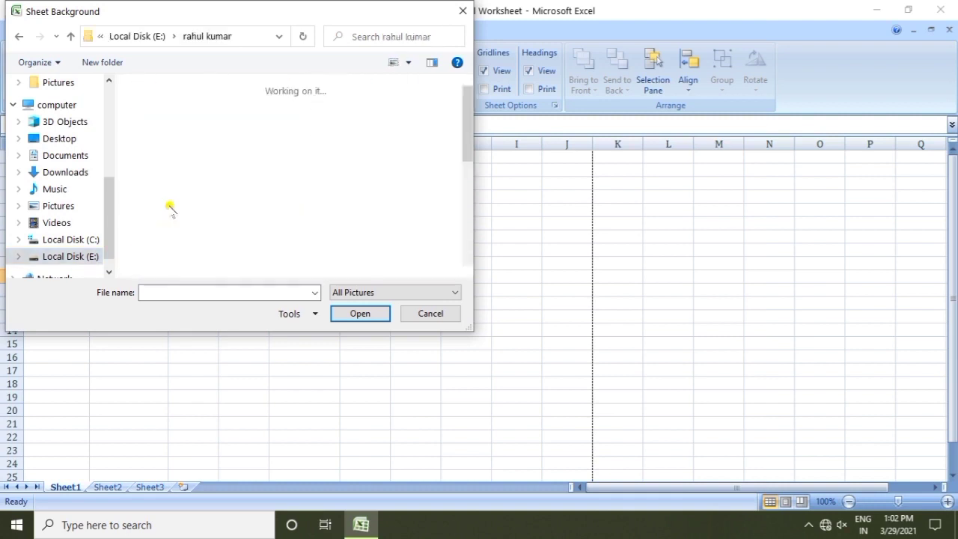
click(166, 200)
double_click(166, 200)
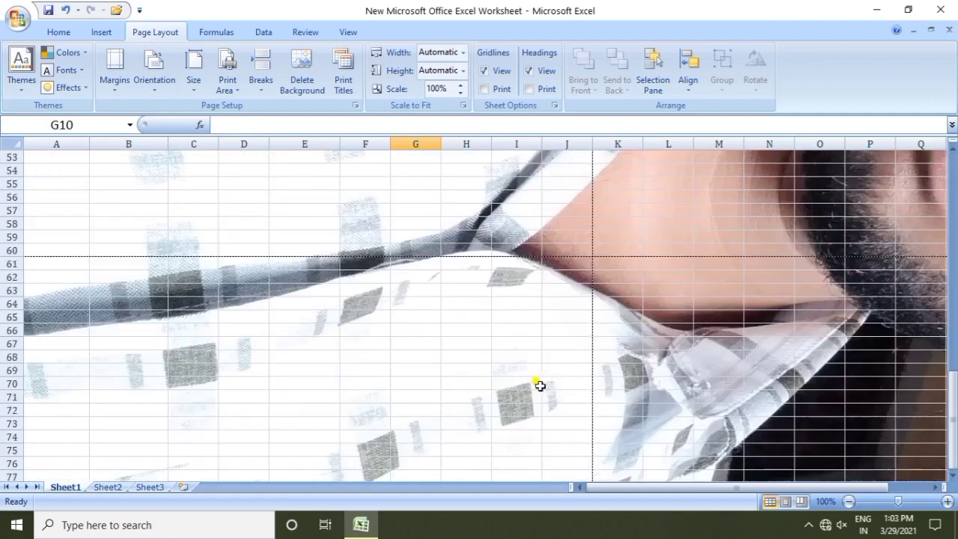
Step: Inspect how the background picture repeats down the sheet and delete the sheet background
scroll(539, 381, down, 20)
scroll(517, 401, down, 20)
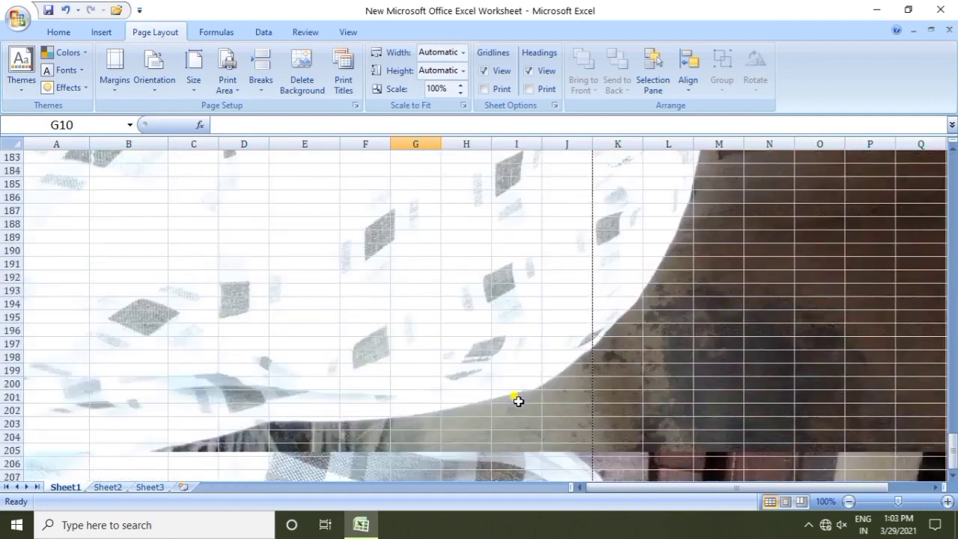
scroll(518, 401, down, 20)
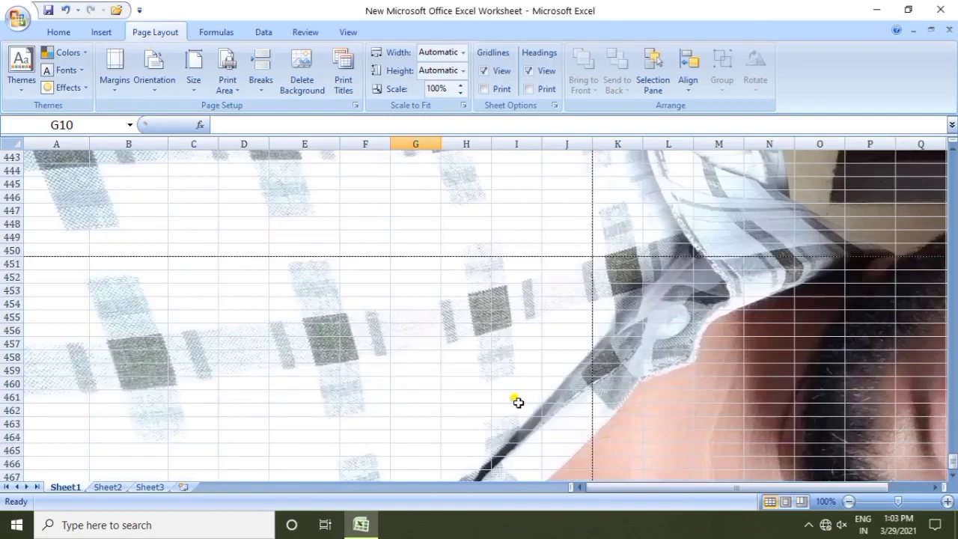
scroll(519, 398, up, 20)
scroll(519, 398, up, 20)
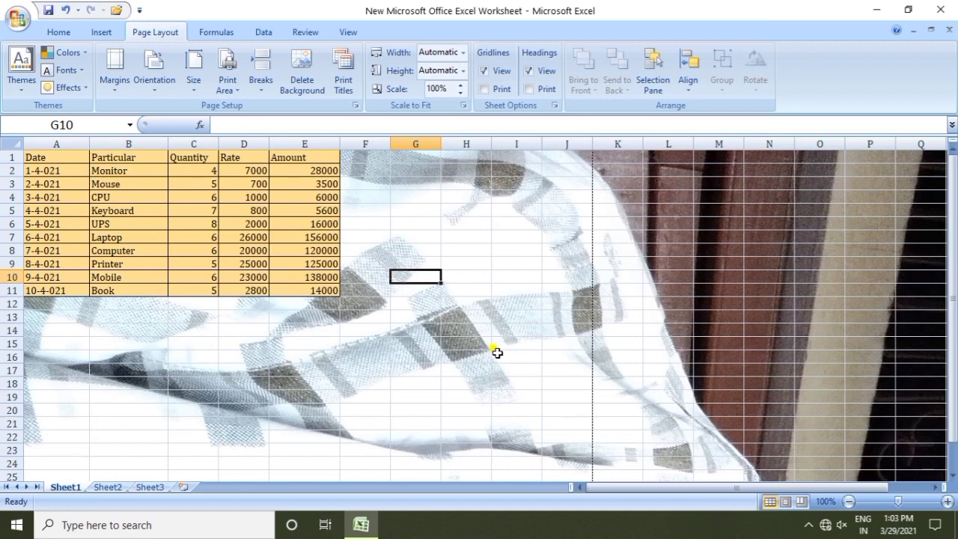
click(302, 82)
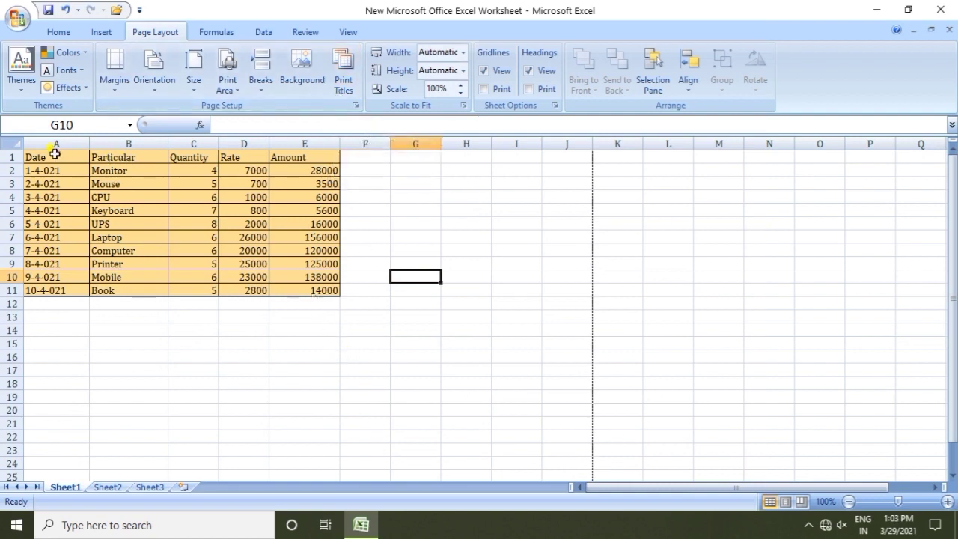
Step: Copy the whole table, A1:E11, and paste copies directly below it at A12 and A23
drag(43, 157, 298, 289)
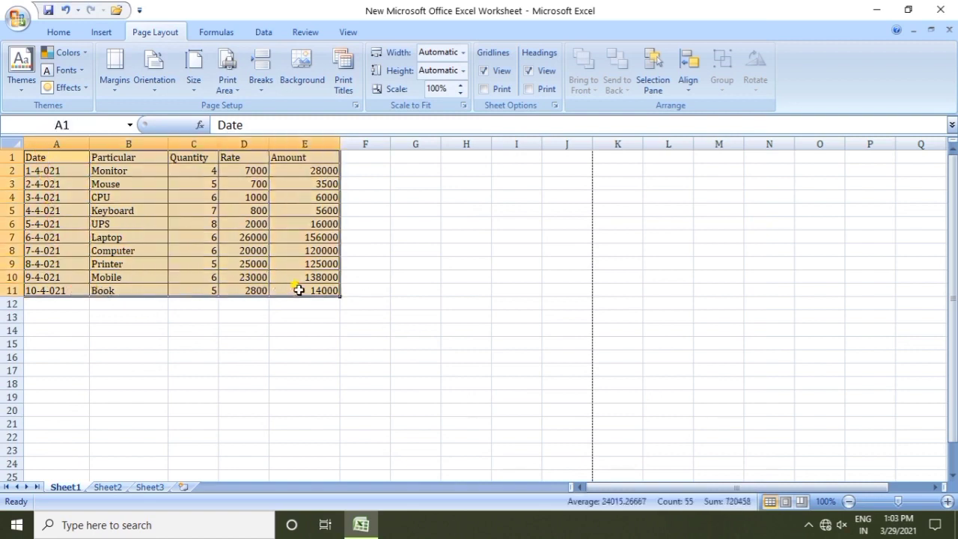
click(60, 306)
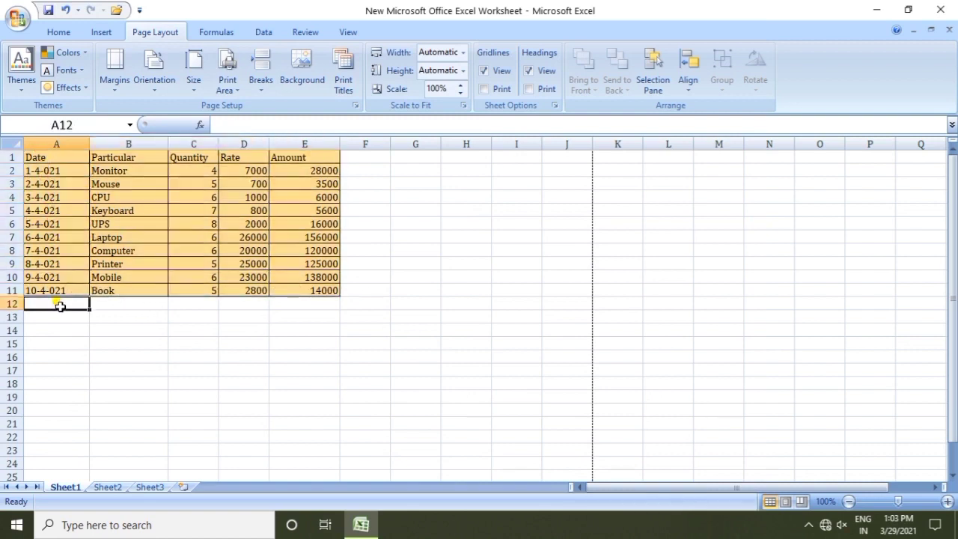
key(ctrl+v)
click(45, 449)
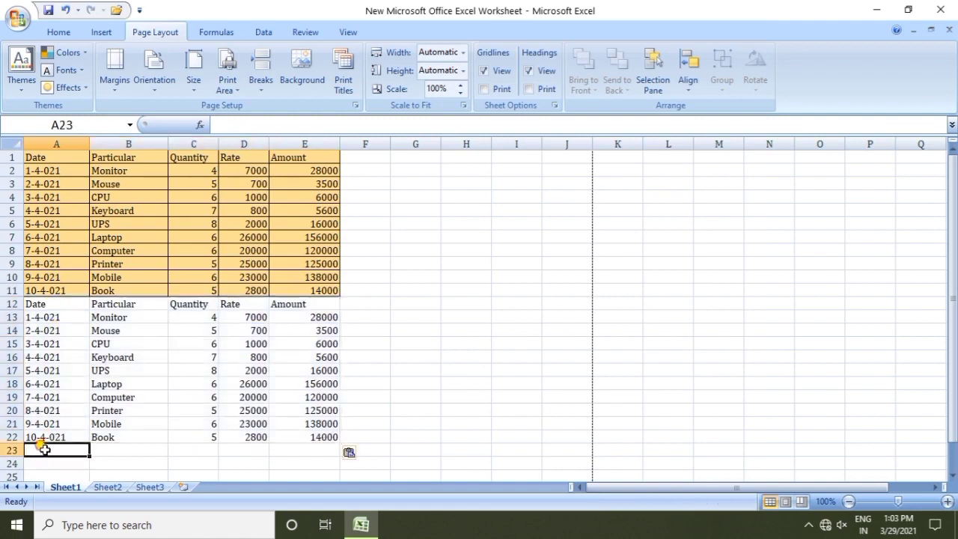
key(ctrl+v)
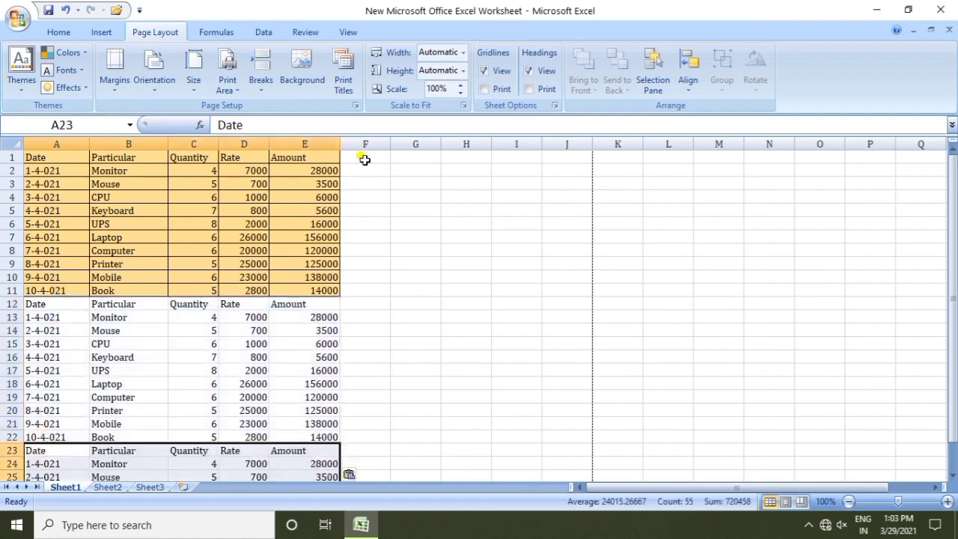
Step: Paste three more copies of the table beside the existing ones, at F1, F12 and F23
click(364, 160)
key(ctrl+v)
click(353, 305)
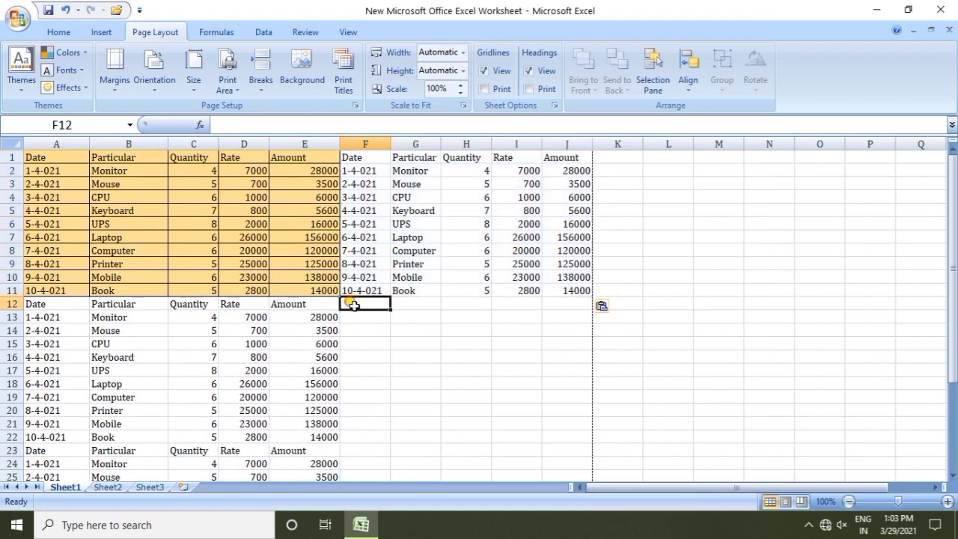
key(ctrl+v)
click(367, 451)
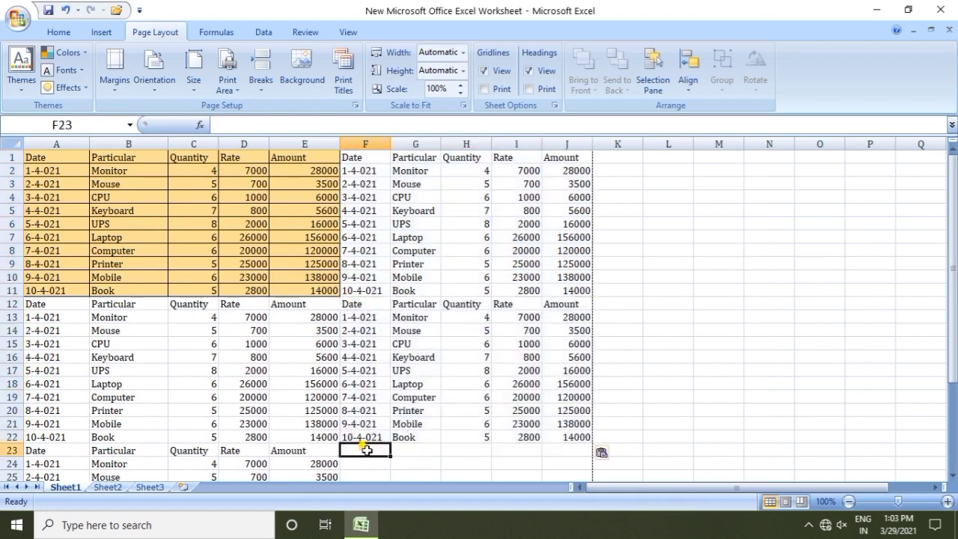
key(ctrl+v)
drag(953, 346, 952, 358)
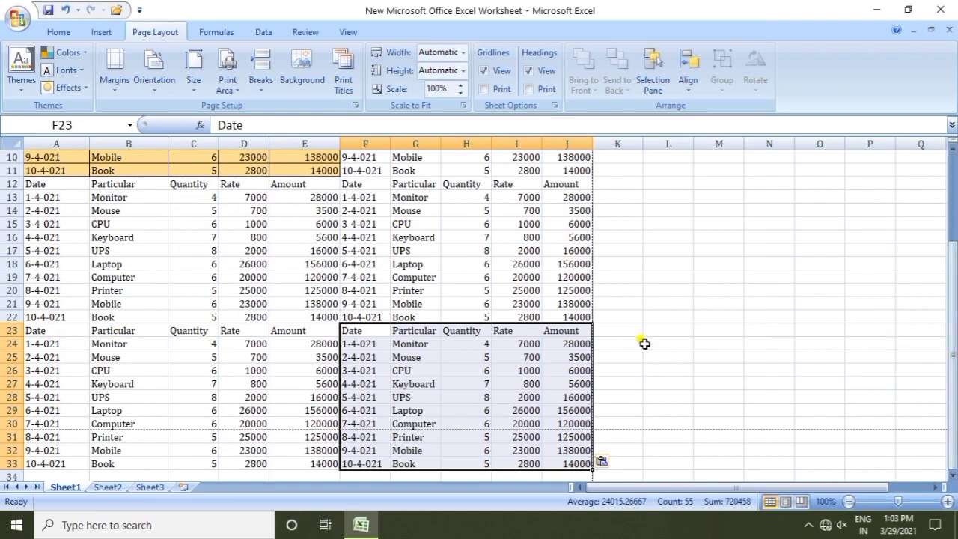
Step: Paste three more copies of the table in the next columns, at K1, K12 and K23
click(640, 343)
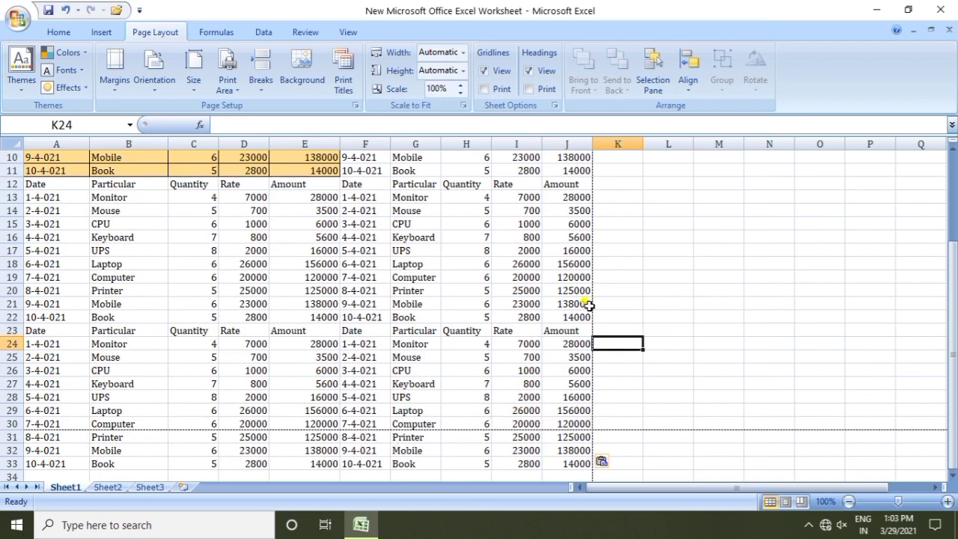
scroll(600, 335, up, 3)
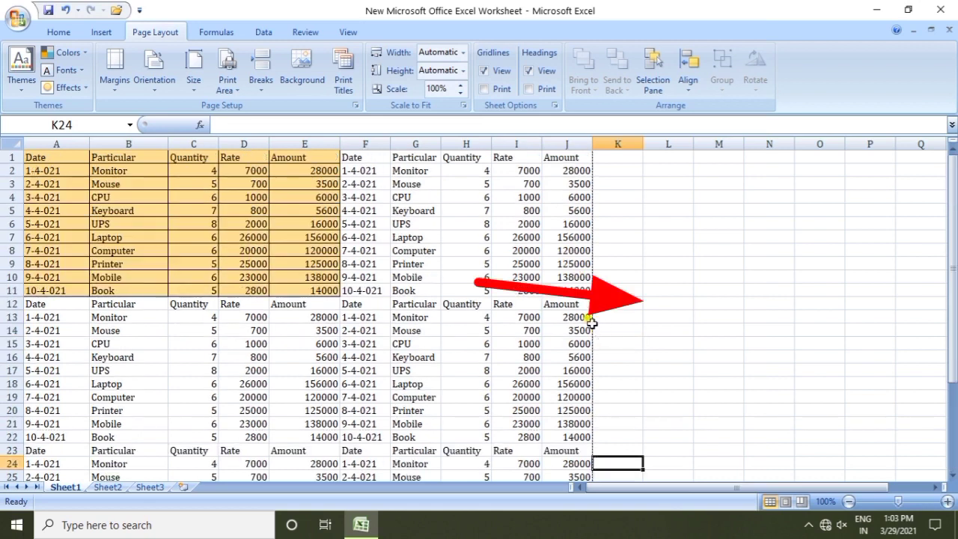
click(611, 158)
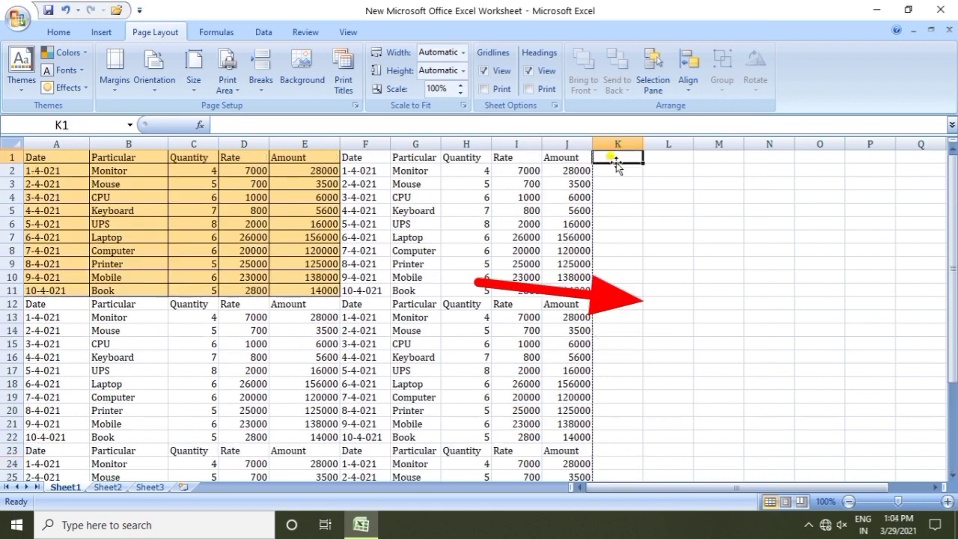
key(ctrl+v)
click(631, 306)
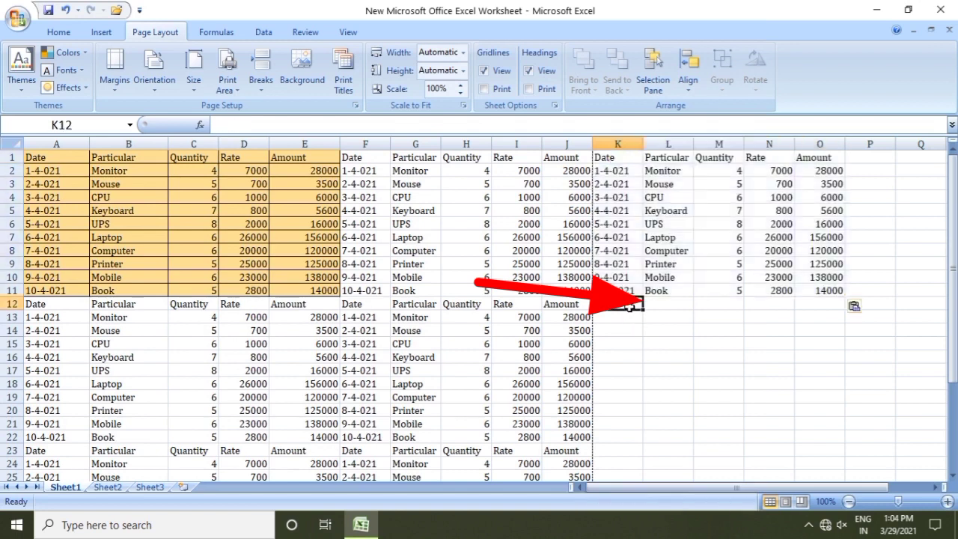
key(ctrl+v)
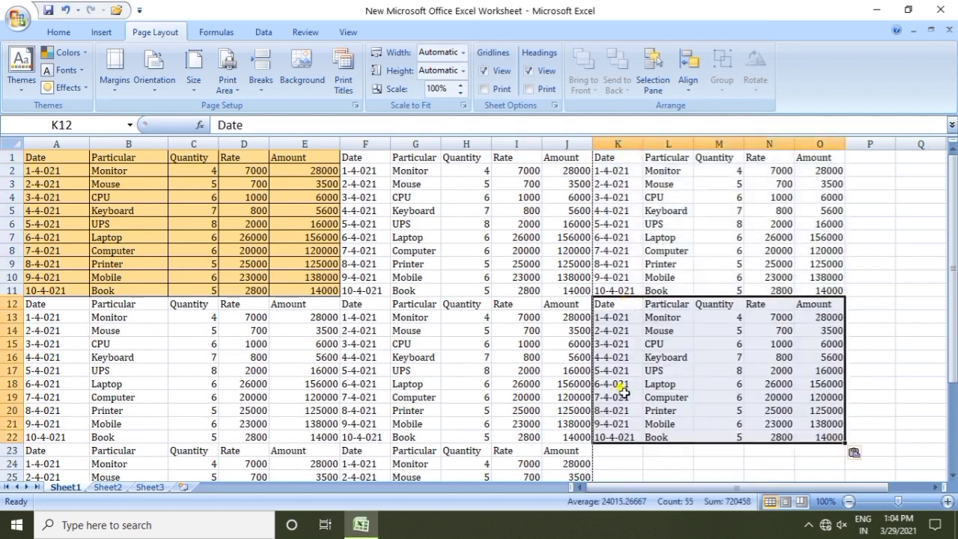
click(621, 452)
key(ctrl+v)
mouse_move(951, 232)
mouse_down()
mouse_move(950, 366)
mouse_move(952, 224)
mouse_up()
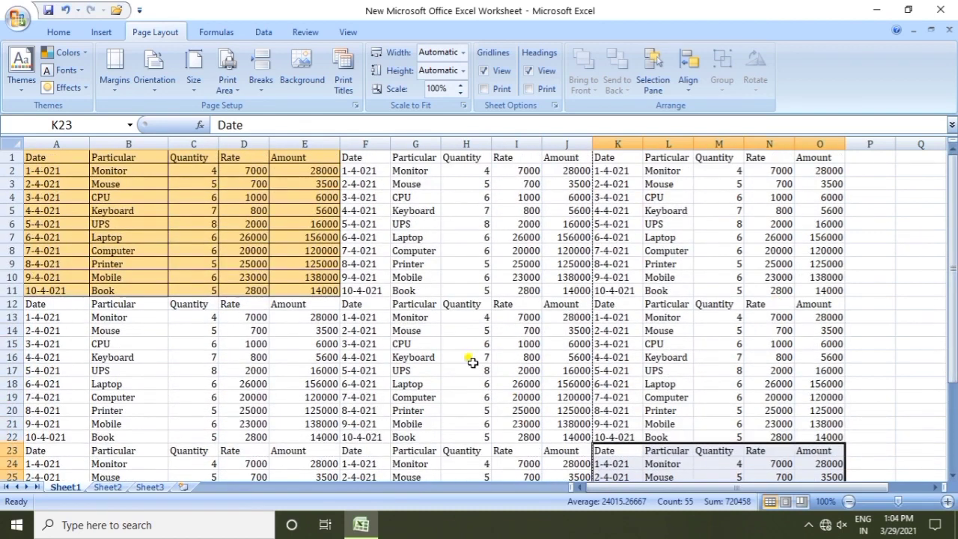
Step: Examine the first two pages of the sheet in print preview, checking where column headings appear, and close the preview
click(360, 339)
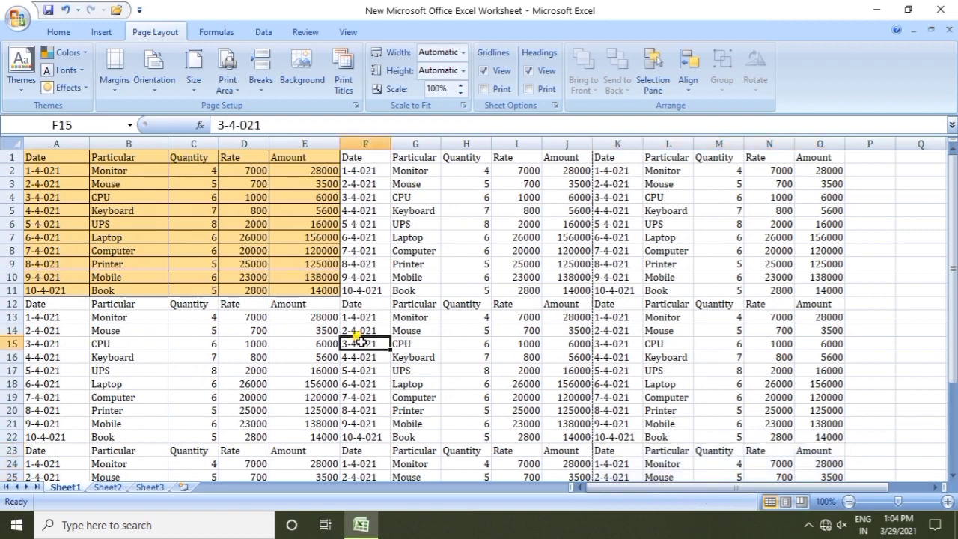
click(20, 20)
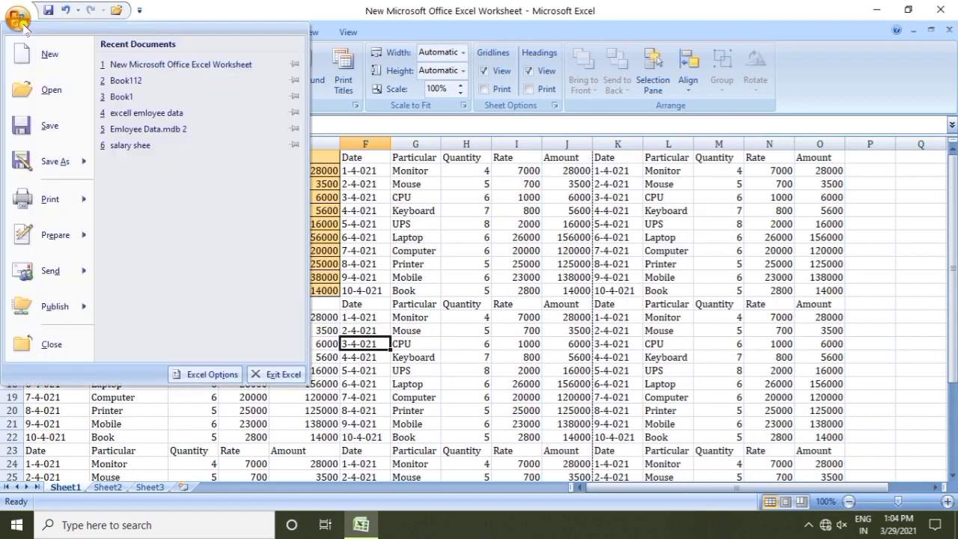
click(144, 159)
scroll(625, 284, down, 2)
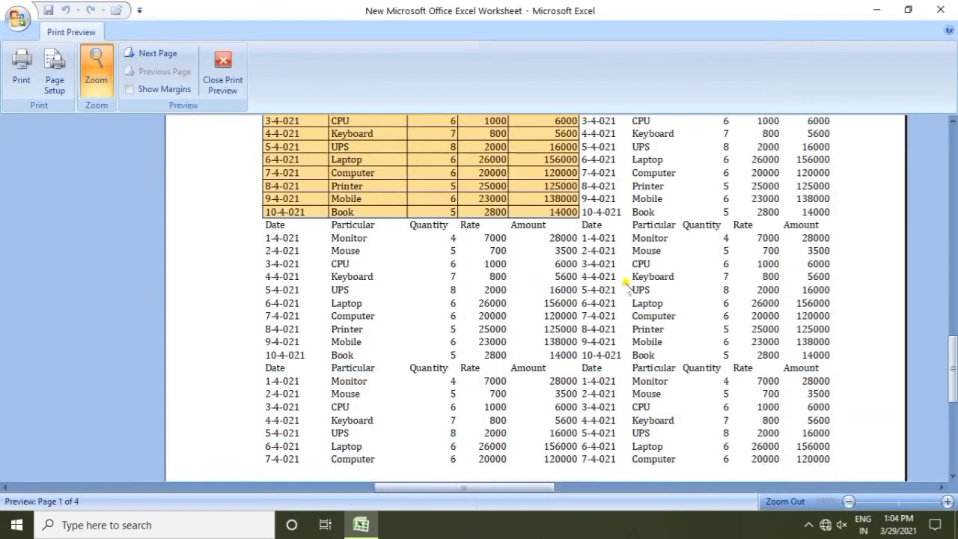
scroll(625, 284, down, 1)
scroll(618, 275, up, 2)
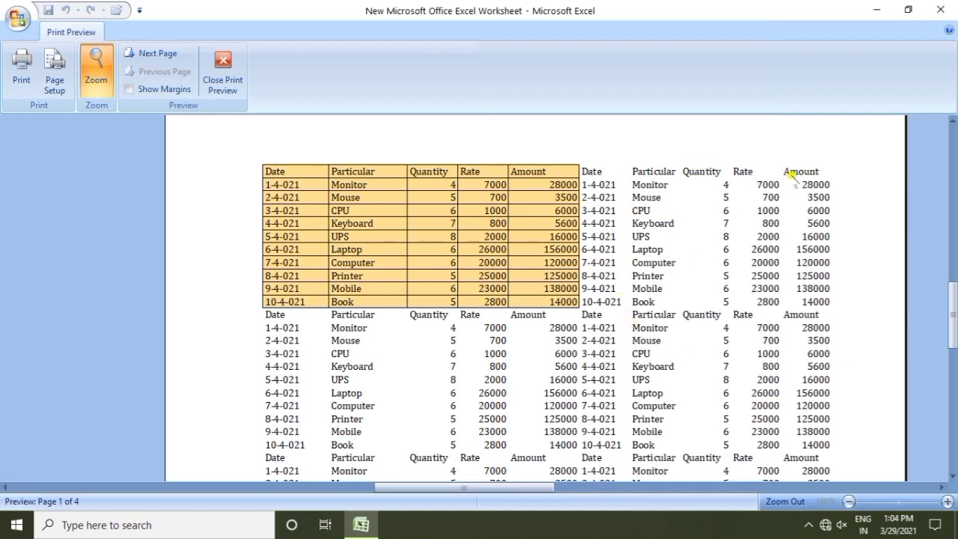
scroll(420, 349, down, 5)
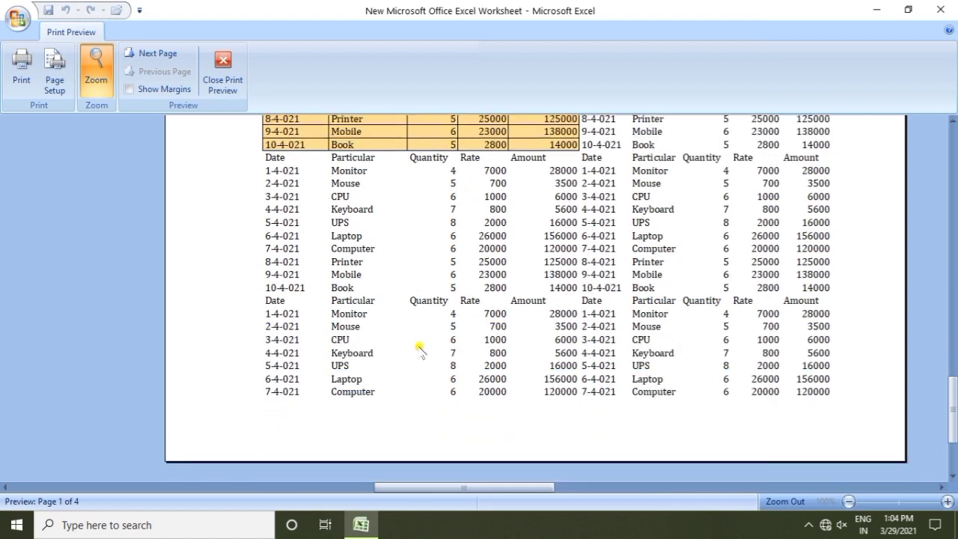
scroll(420, 349, down, 3)
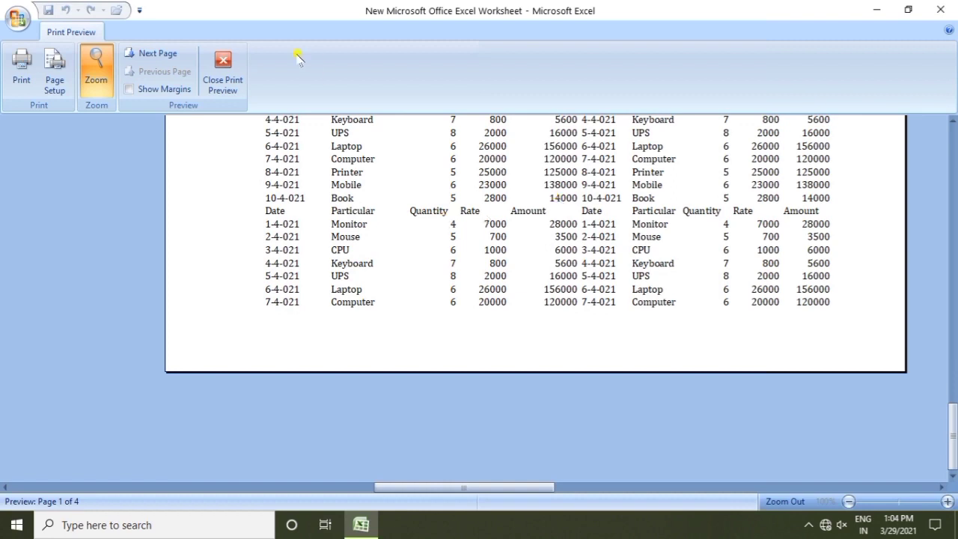
click(153, 53)
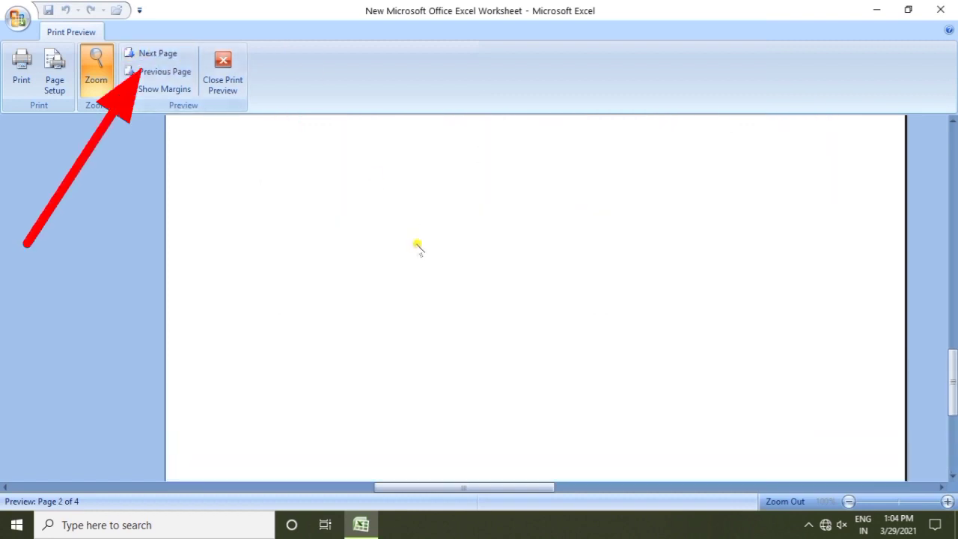
scroll(417, 246, up, 5)
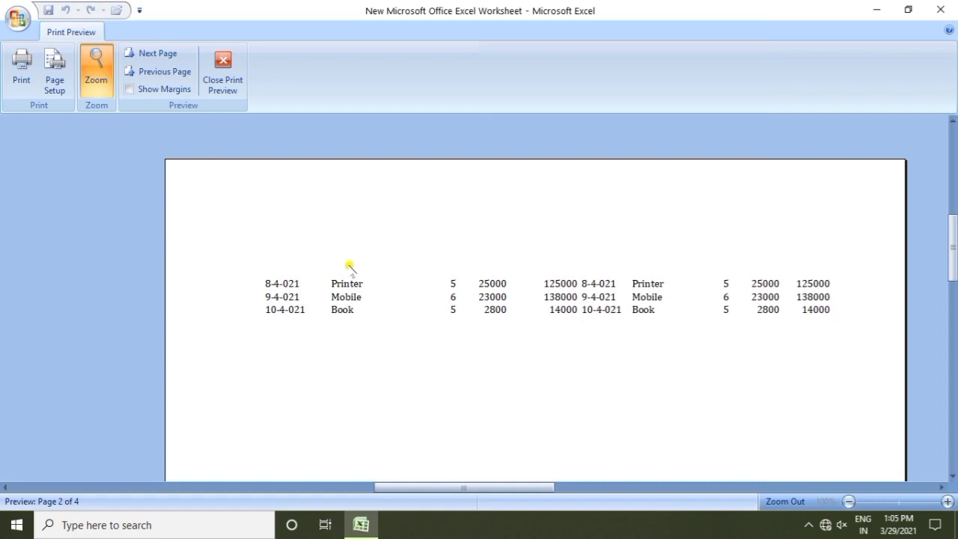
click(223, 82)
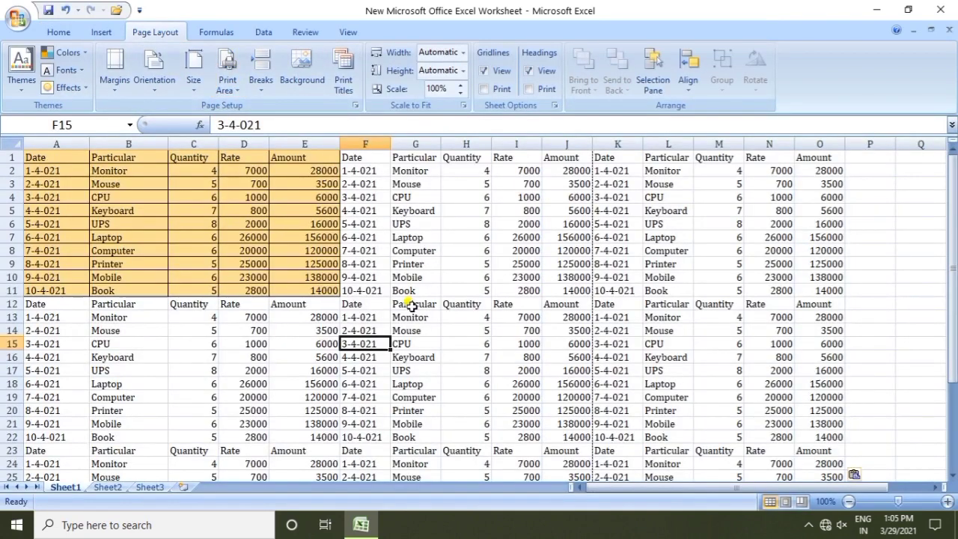
Step: Set row 1 ($1:$1) as the print title row to repeat at the top of every page
click(344, 80)
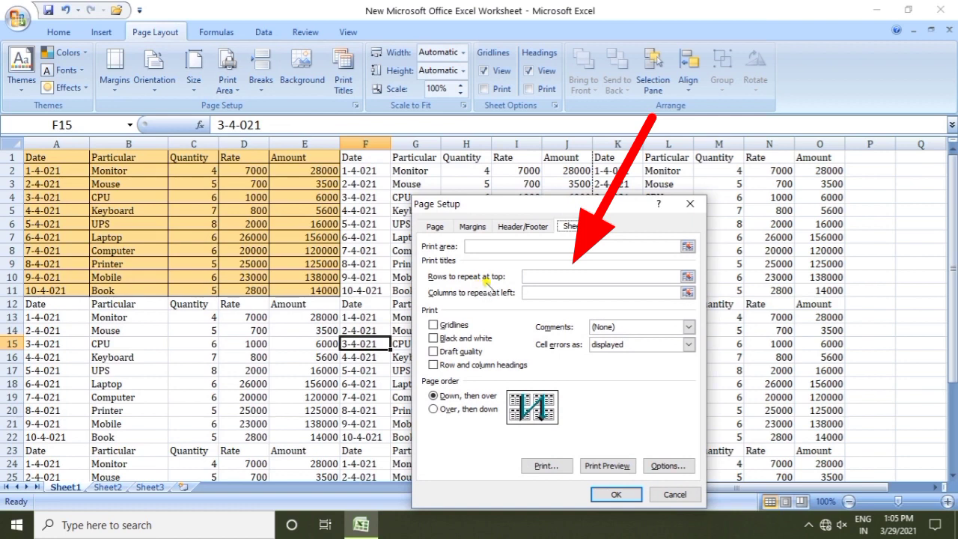
click(539, 277)
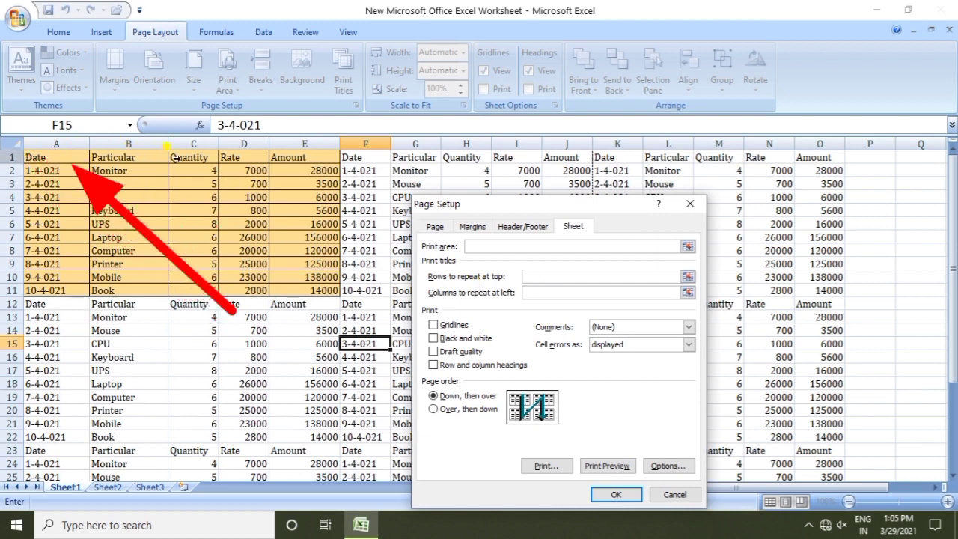
click(30, 157)
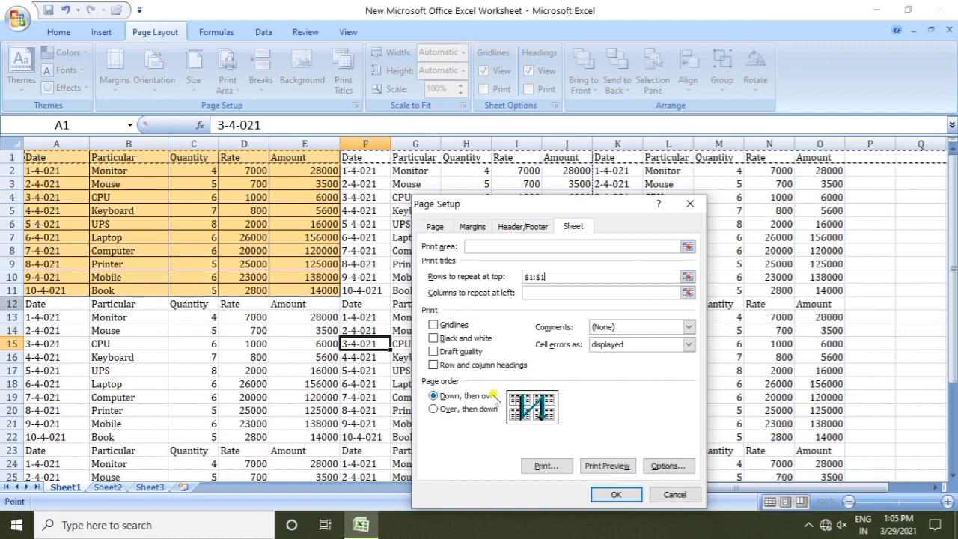
click(615, 494)
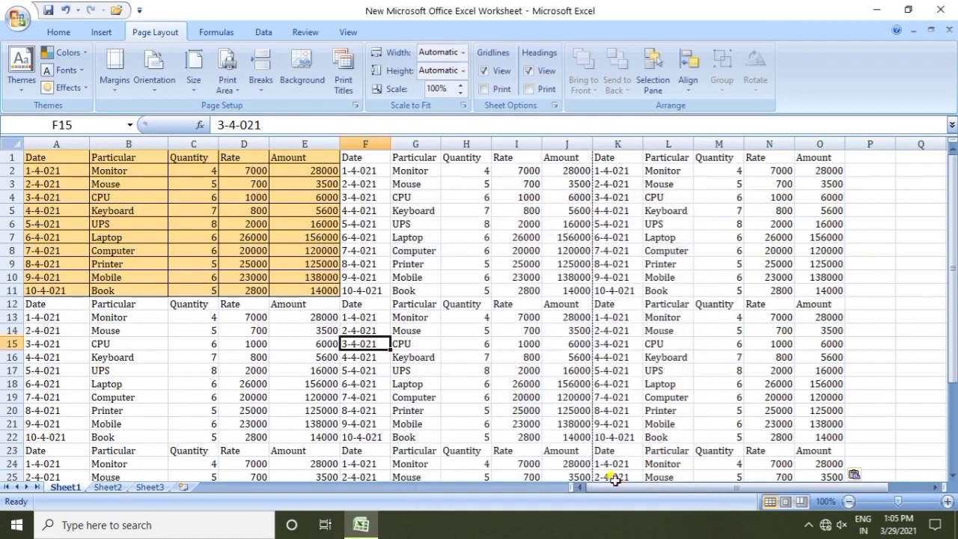
Step: Preview the first two pages to check the repeated heading row, and return to the sheet
click(16, 17)
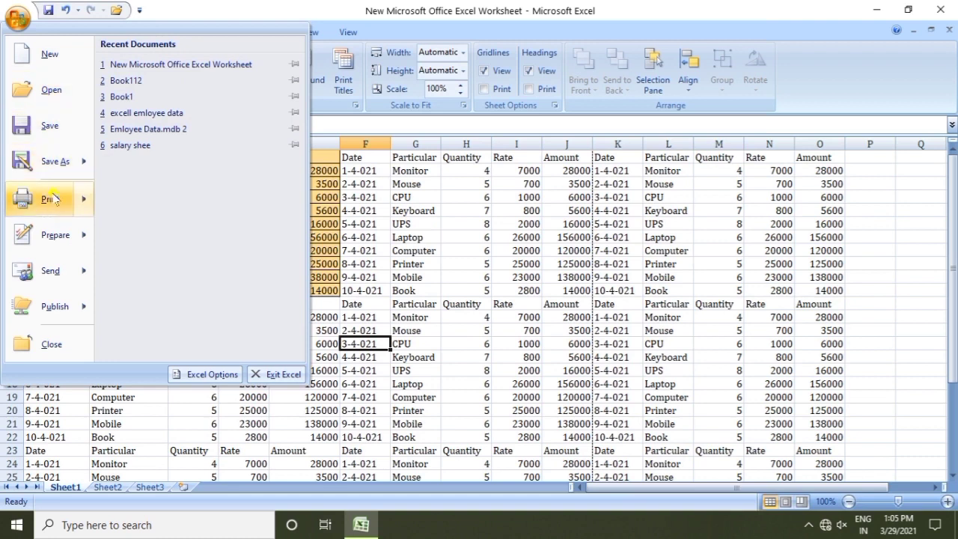
mouse_move(54, 199)
click(155, 154)
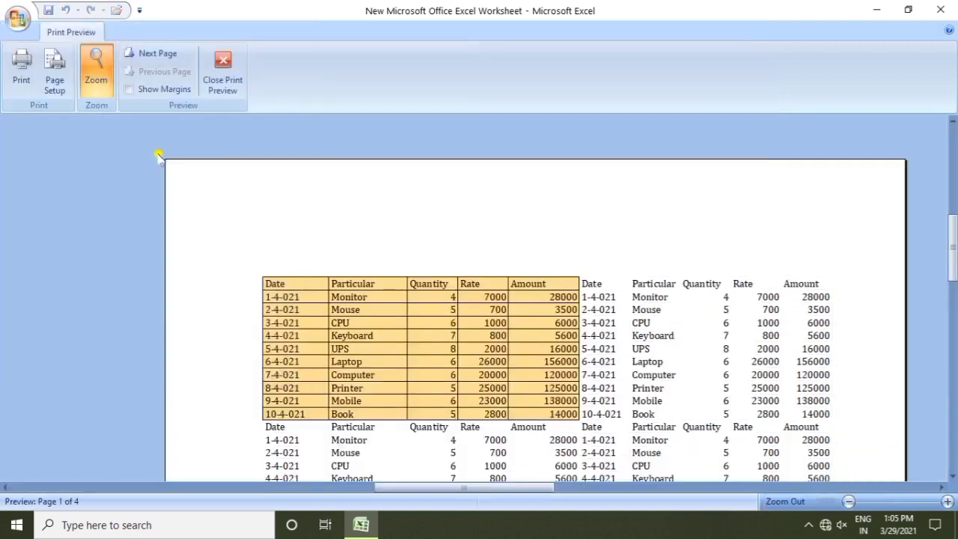
click(153, 54)
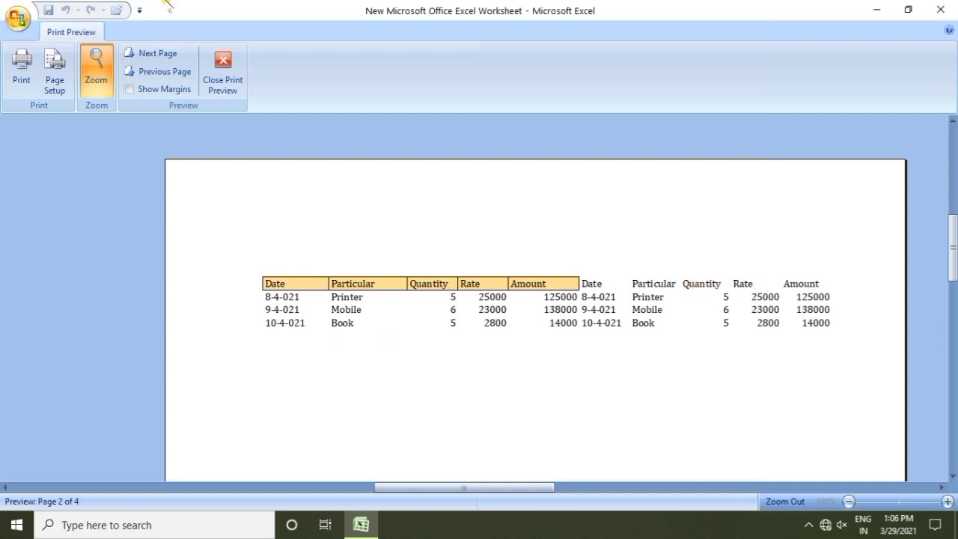
click(222, 75)
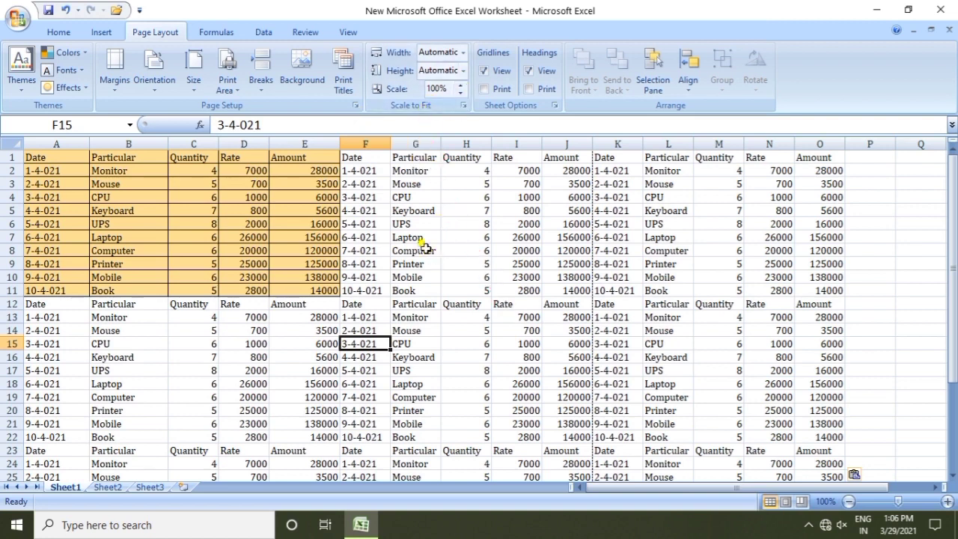
Step: Examine where the page breaks cut the pasted tables and compare them with pages 1 and 2 in print preview
scroll(422, 267, down, 13)
scroll(425, 353, up, 13)
scroll(424, 353, down, 9)
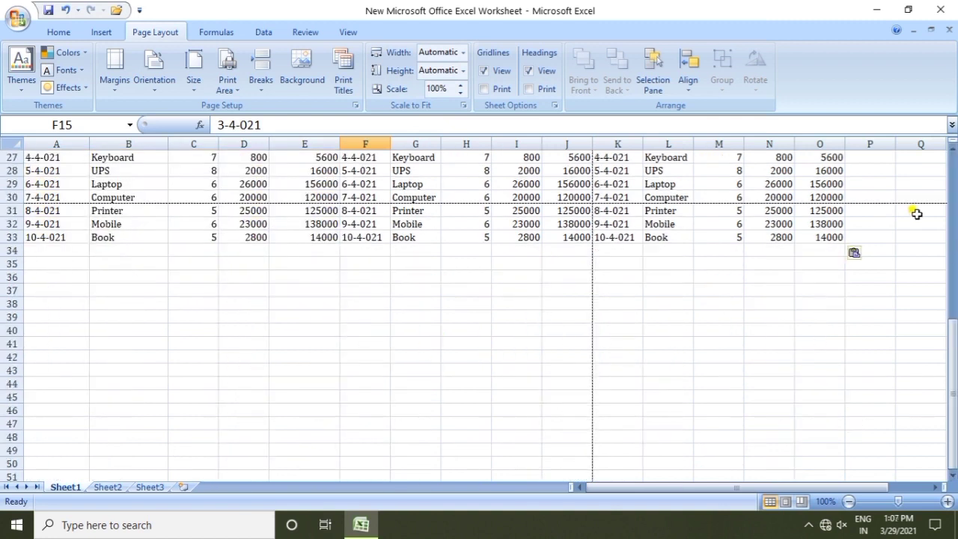
drag(952, 368, 950, 342)
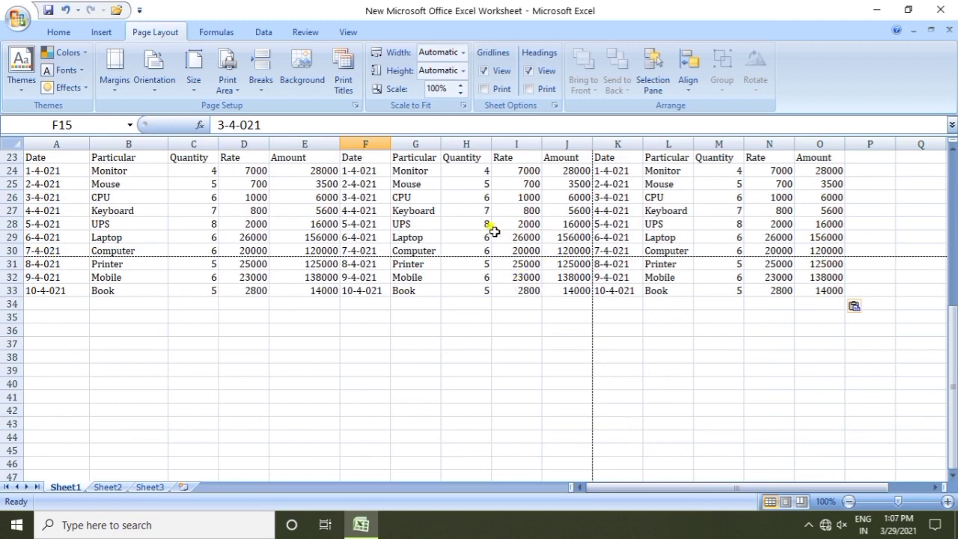
scroll(641, 310, up, 7)
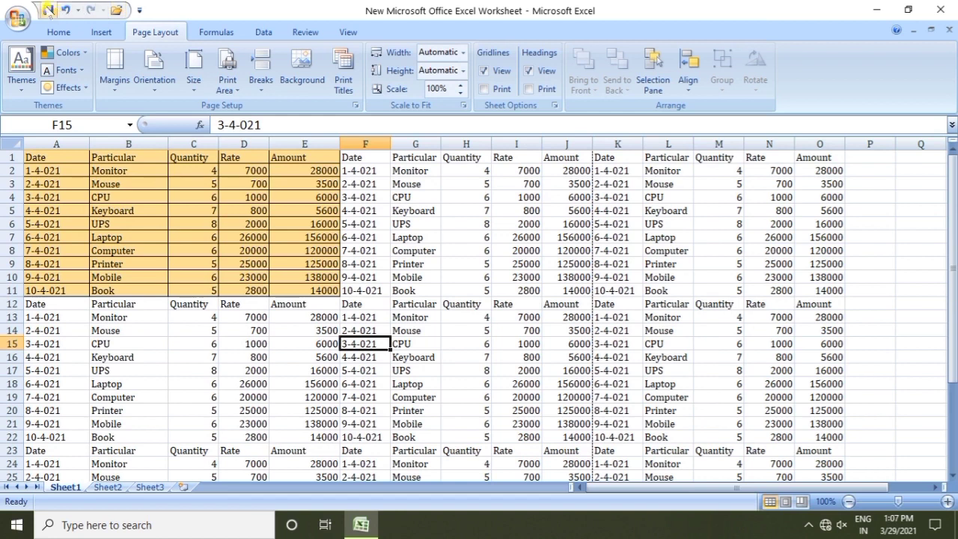
click(19, 18)
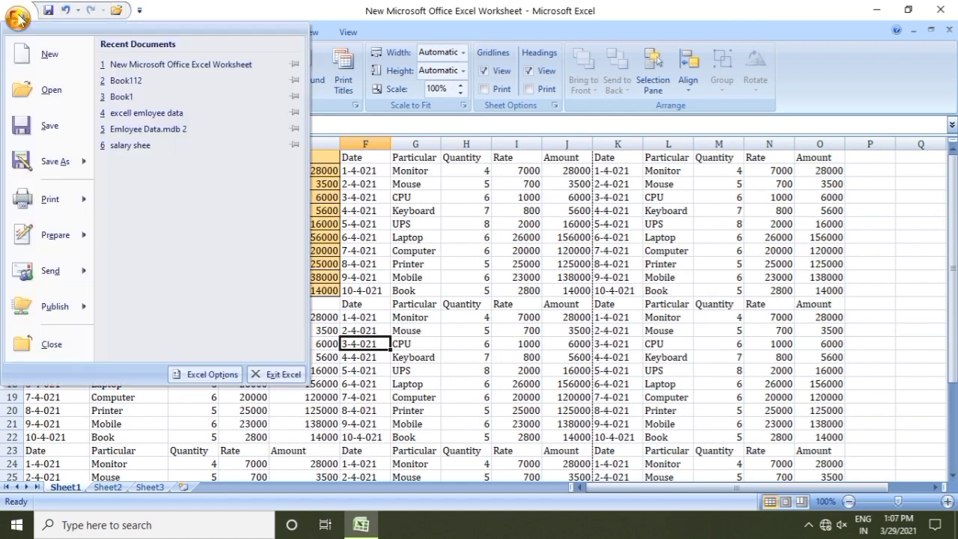
mouse_move(58, 211)
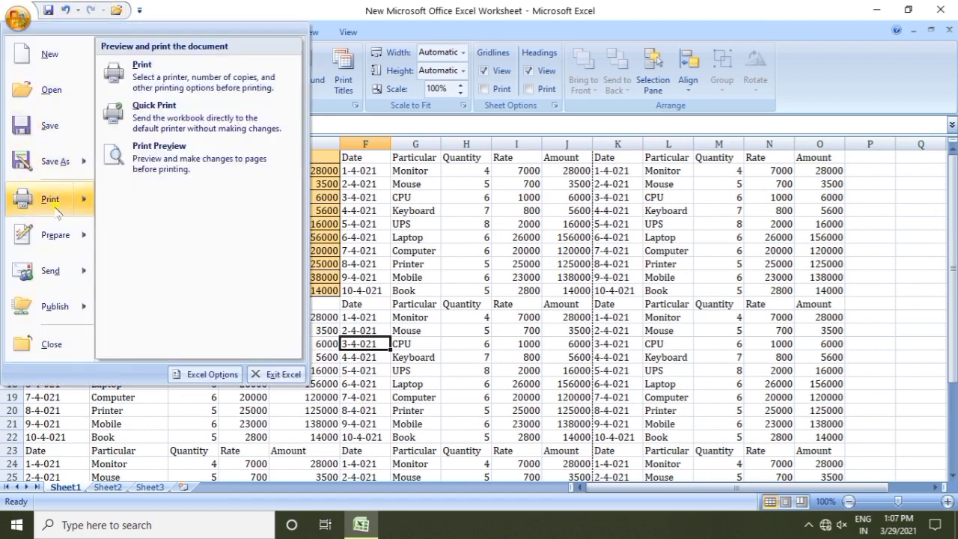
click(160, 154)
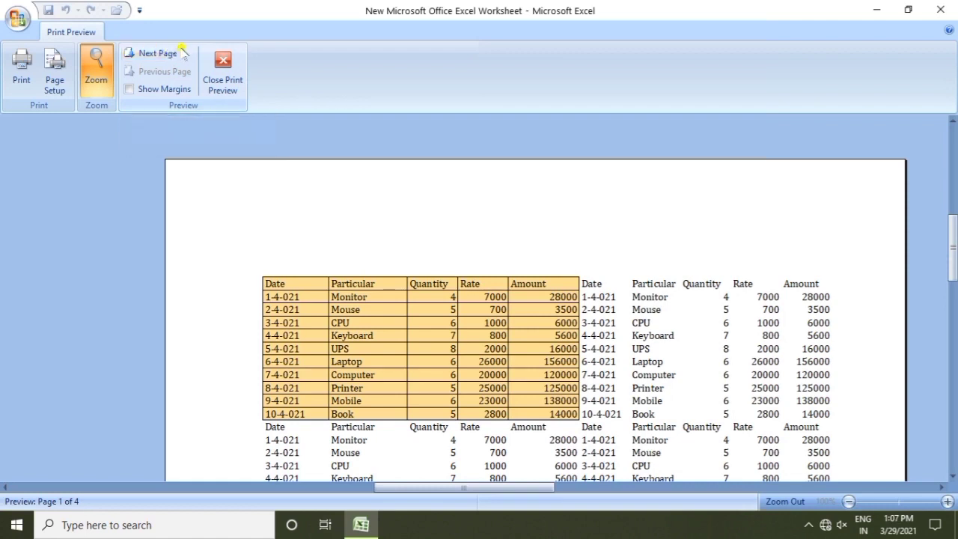
click(170, 48)
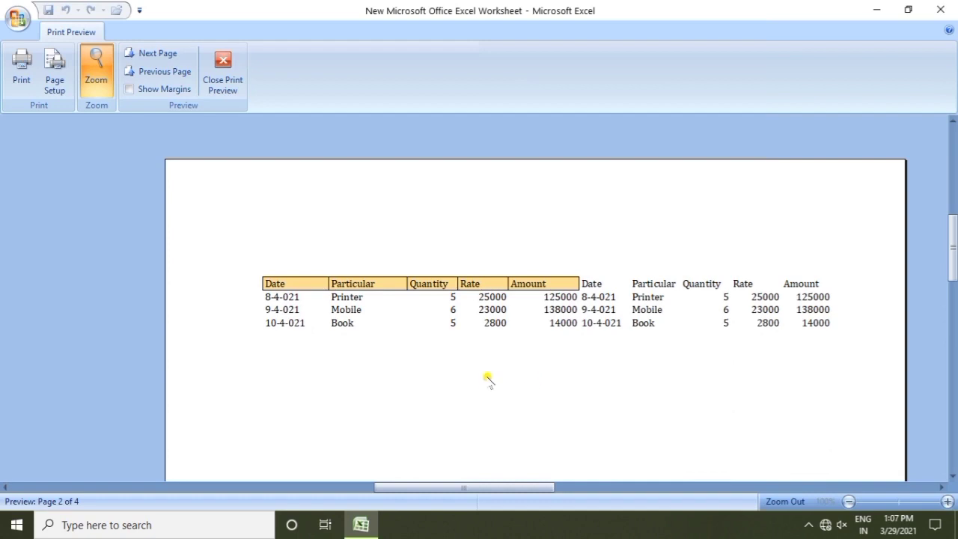
click(223, 75)
Step: Scale the sheet's printout to fit 1 page wide and 1 page tall
drag(953, 233, 954, 243)
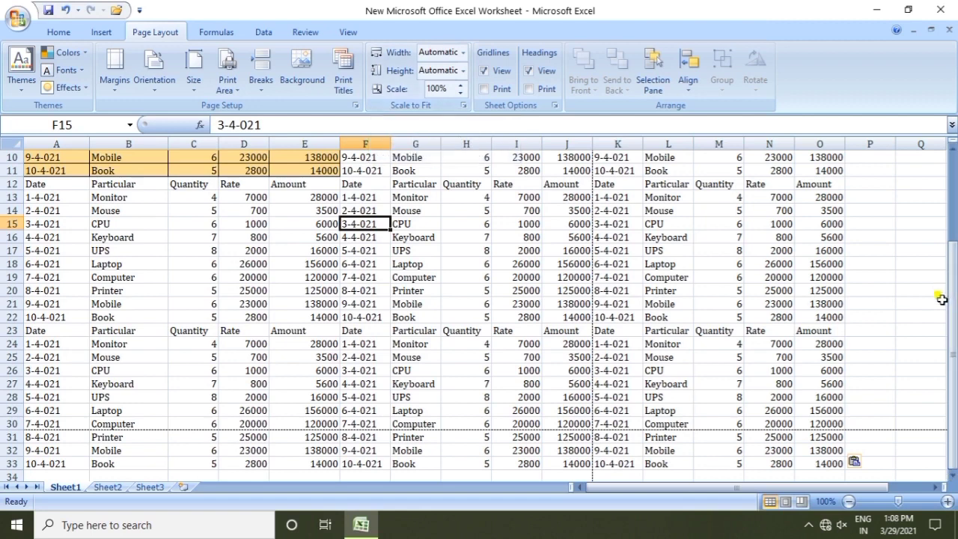
drag(953, 294, 953, 198)
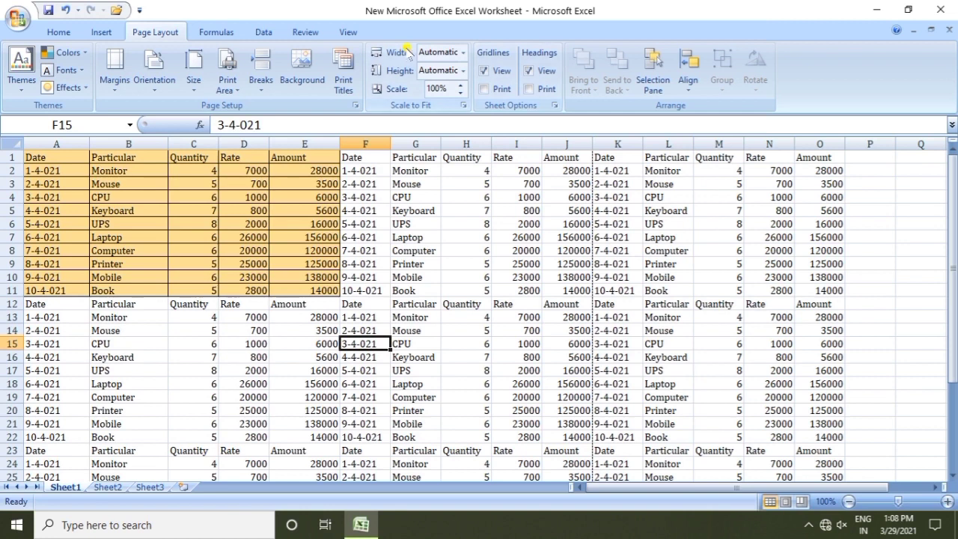
click(463, 51)
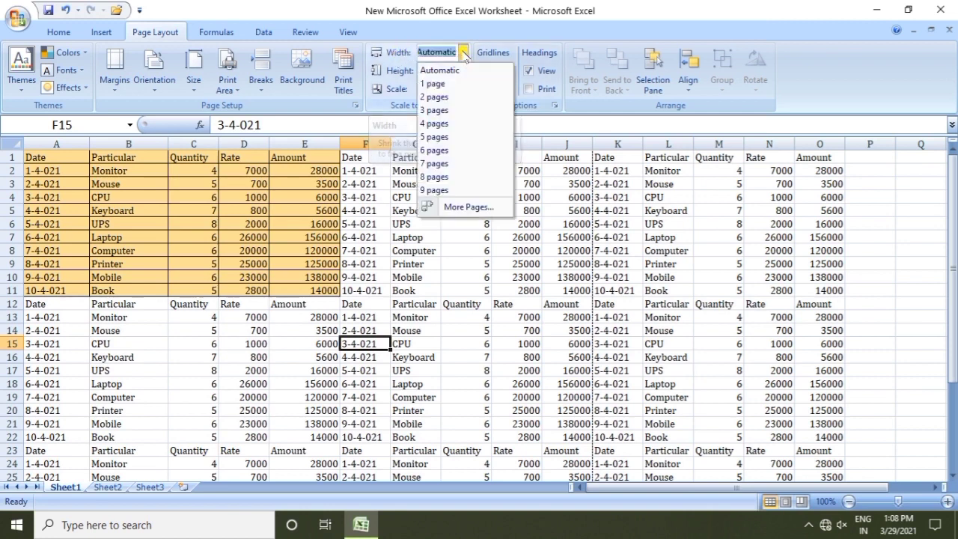
click(433, 85)
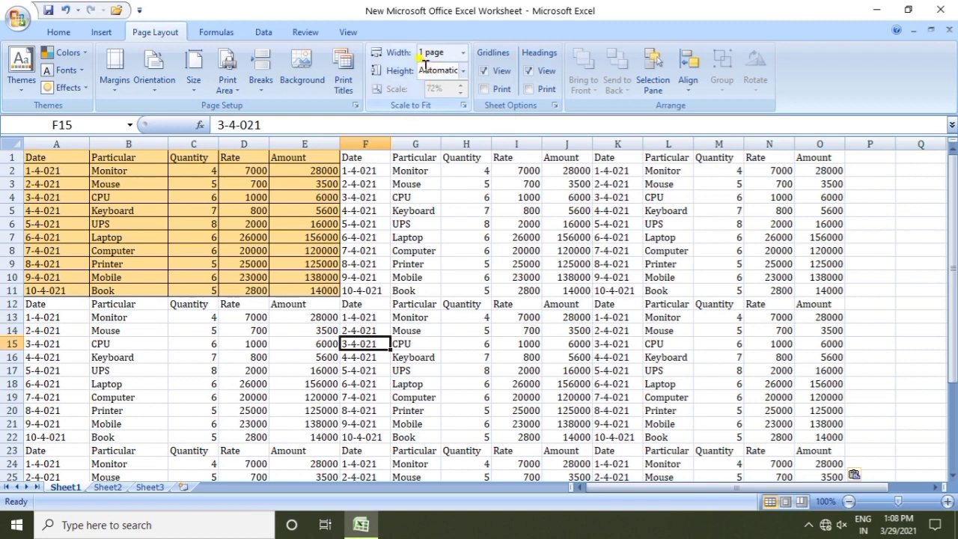
click(463, 71)
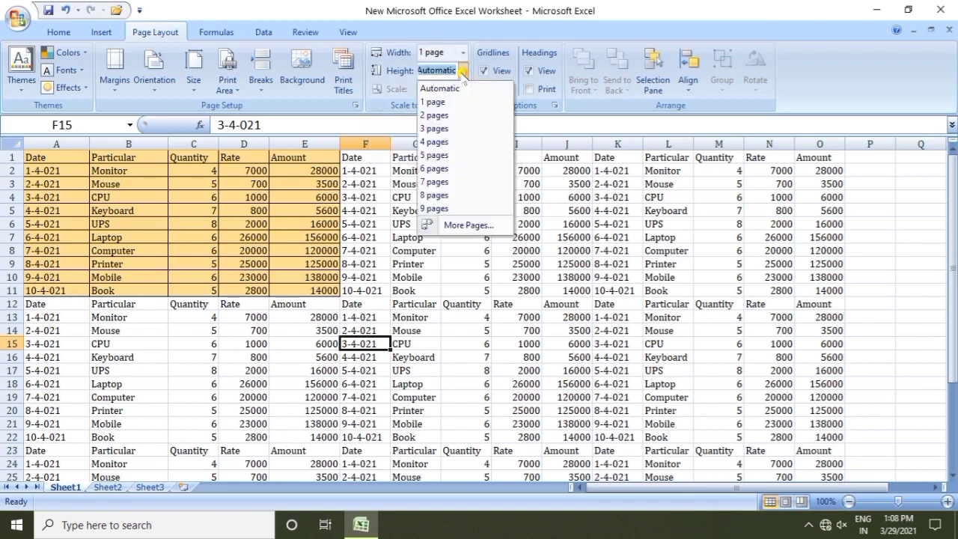
click(436, 102)
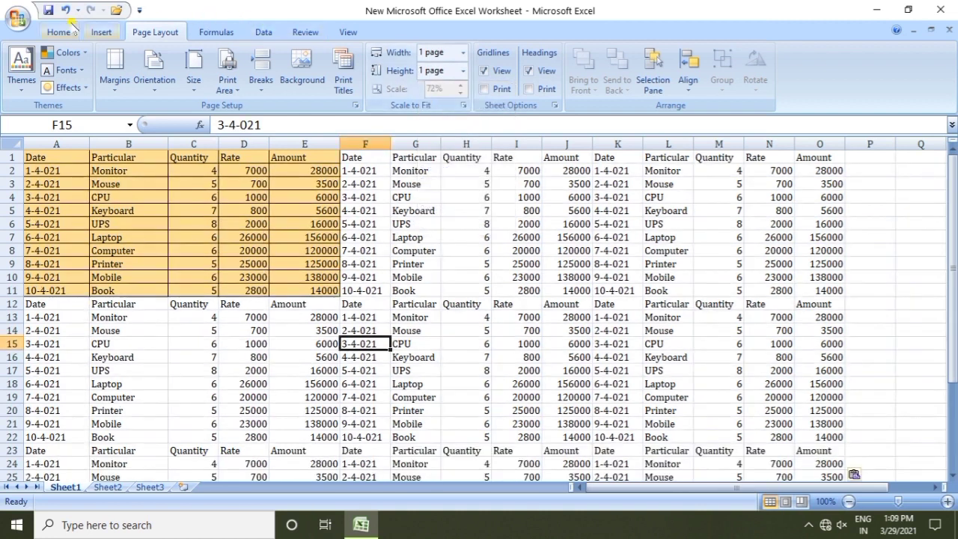
Step: Examine how all the pasted tables fit on the page in print preview, and return to the sheet
click(15, 21)
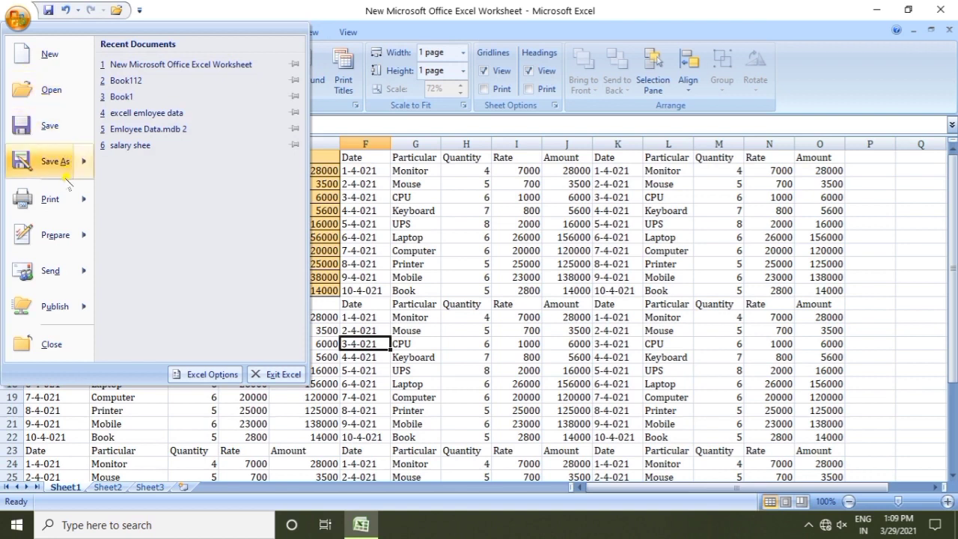
mouse_move(71, 199)
click(158, 160)
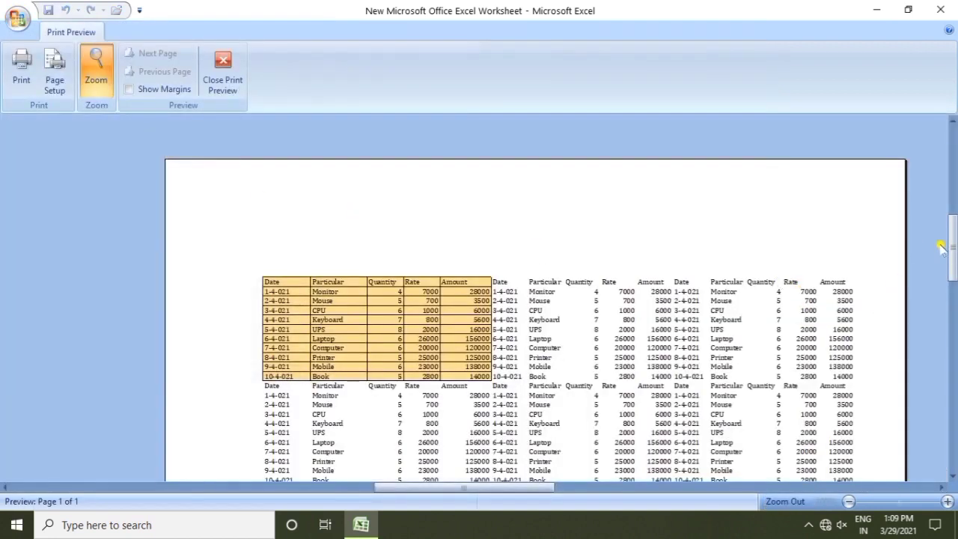
drag(950, 248, 953, 368)
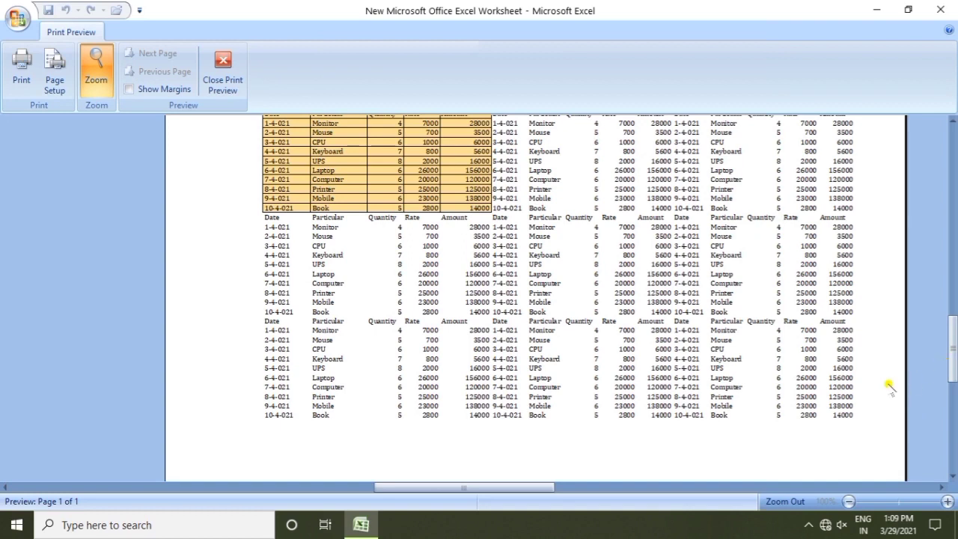
scroll(807, 417, up, 2)
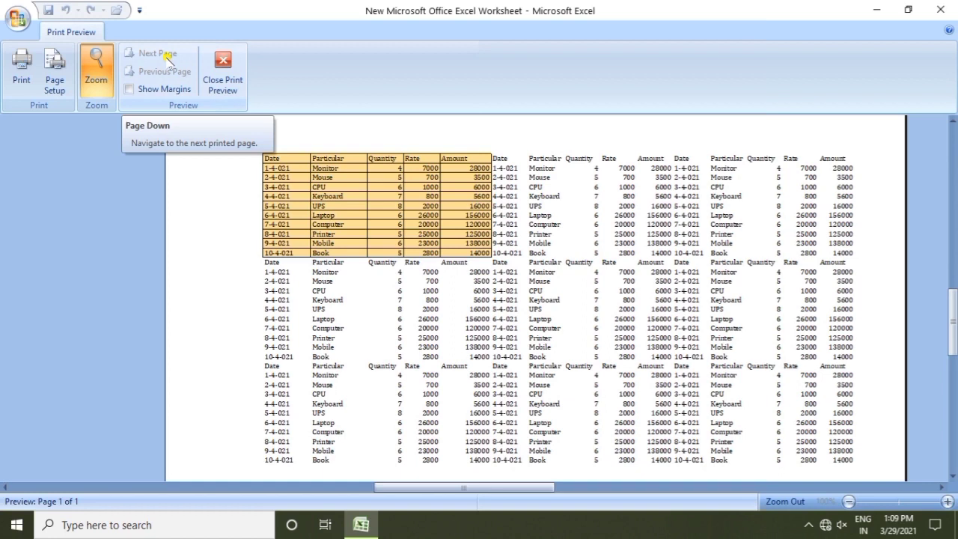
click(232, 73)
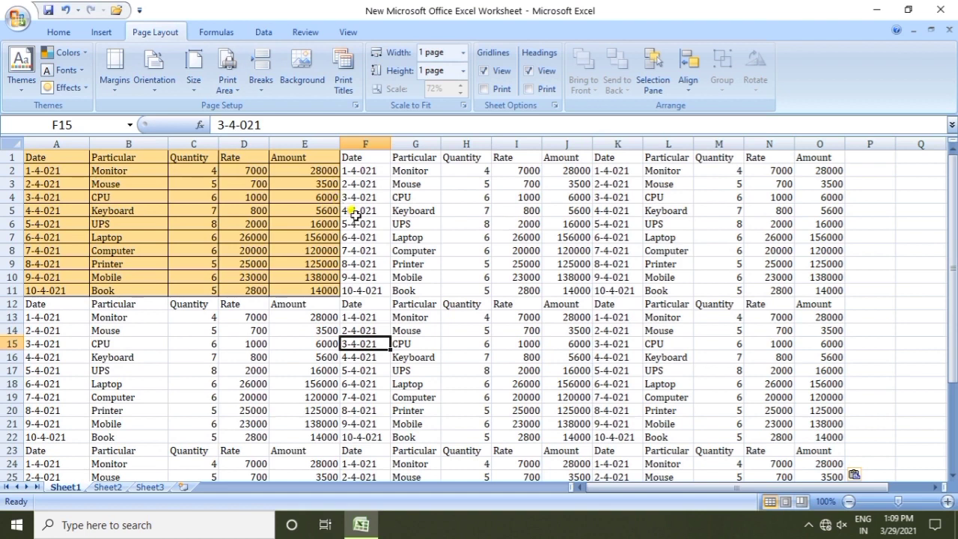
Step: Set the Scale to Fit width and height back to Automatic and the print scale to 90%
click(464, 53)
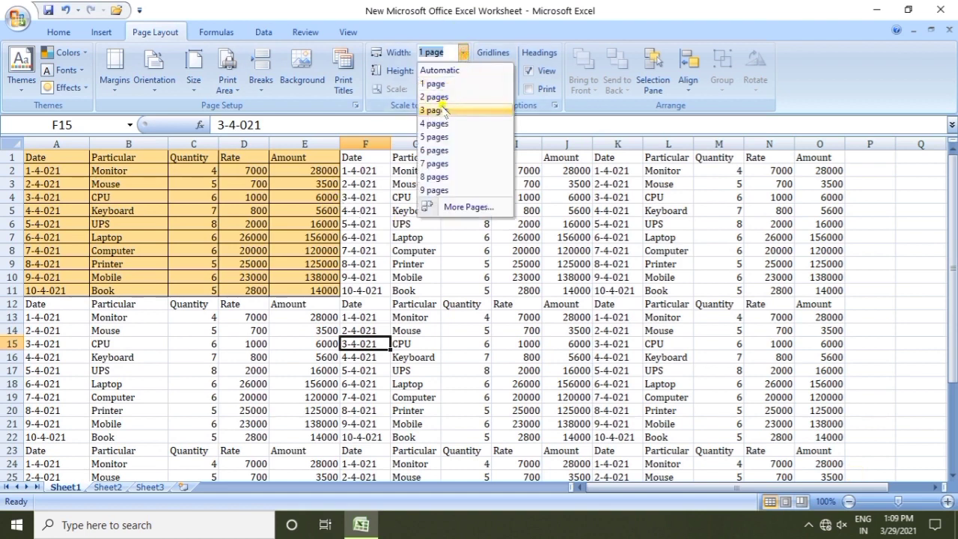
click(466, 30)
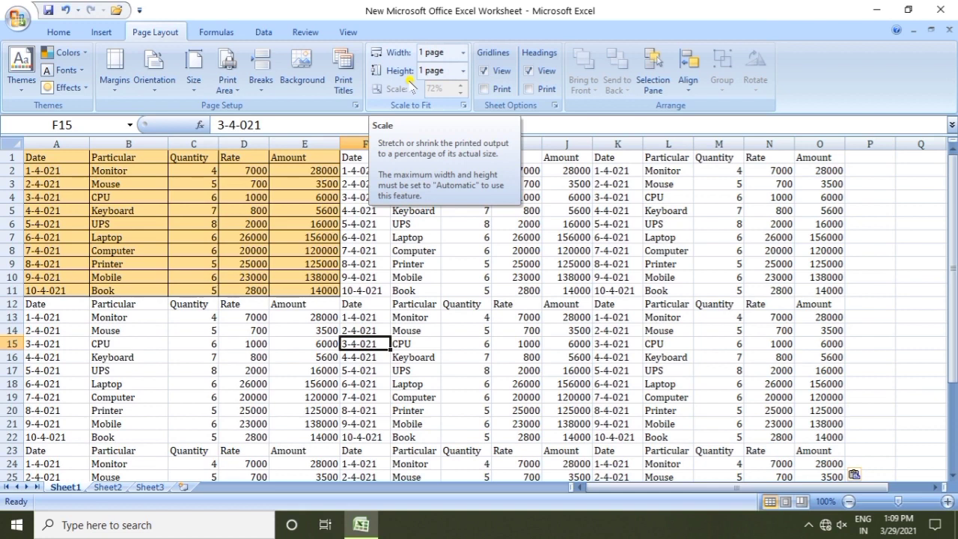
click(463, 52)
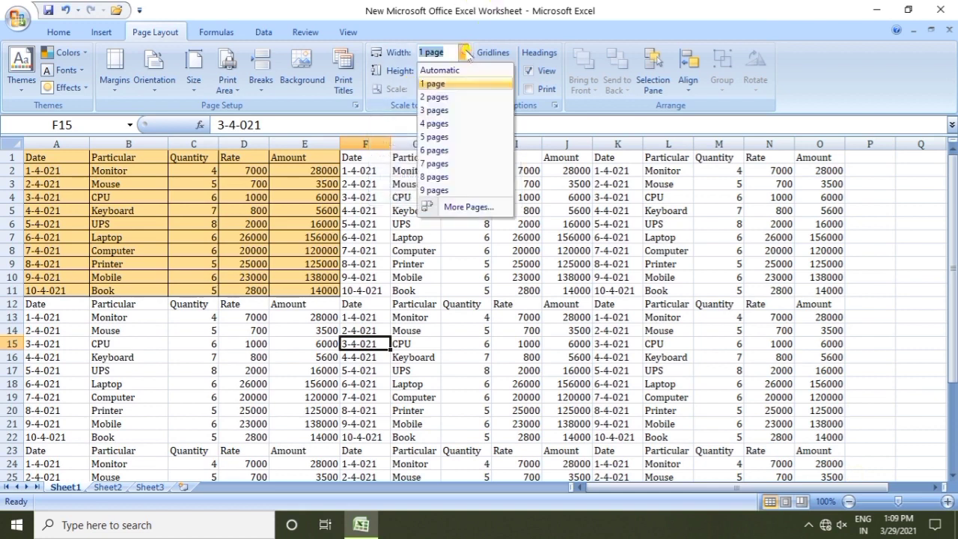
click(464, 53)
click(464, 70)
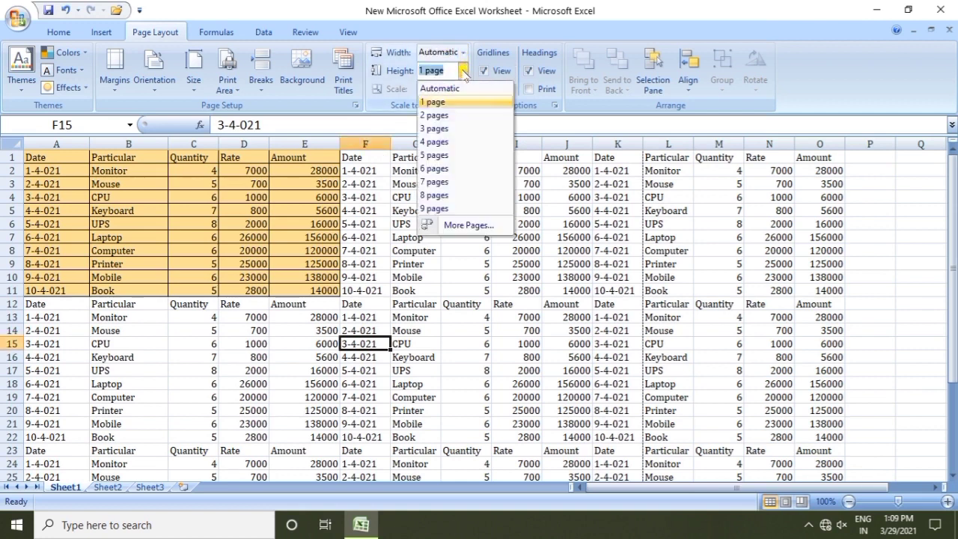
click(424, 75)
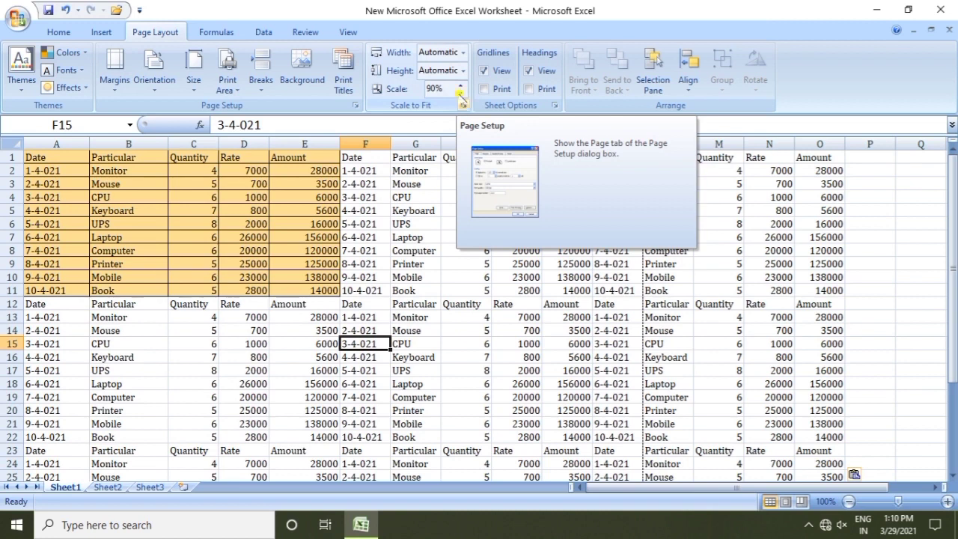
Step: Examine how the tables split across pages 1 and 2 in print preview at the 90% scale, and close the preview
click(16, 19)
mouse_move(50, 199)
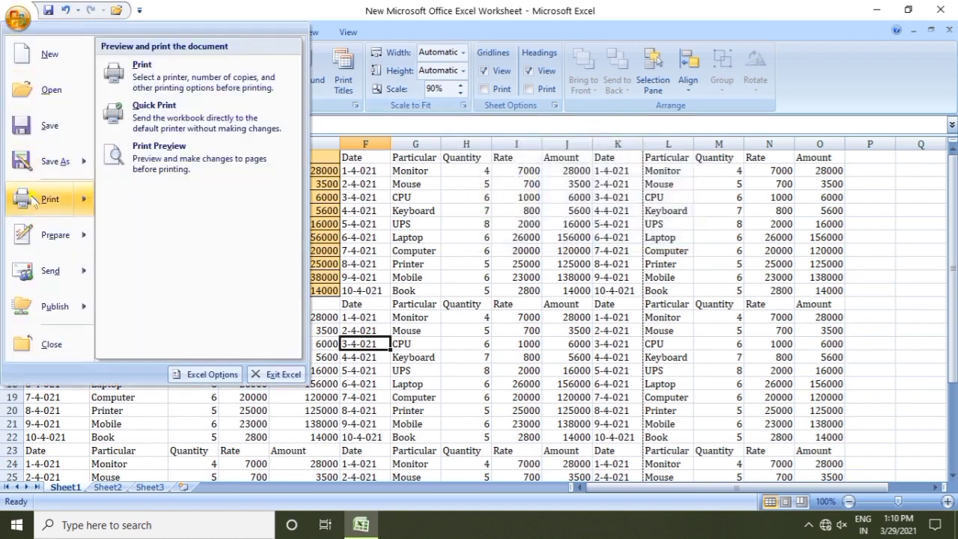
click(154, 147)
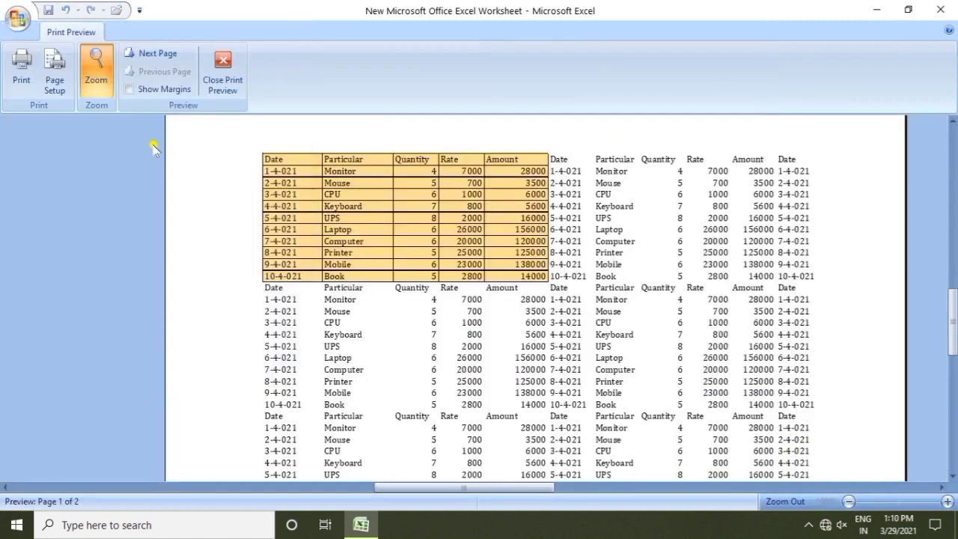
click(144, 54)
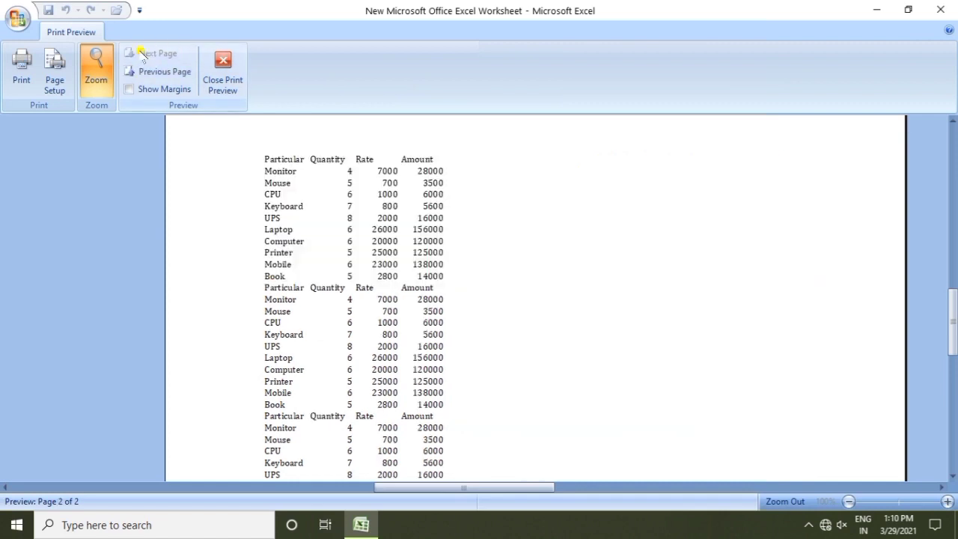
scroll(426, 335, down, 5)
scroll(419, 280, up, 5)
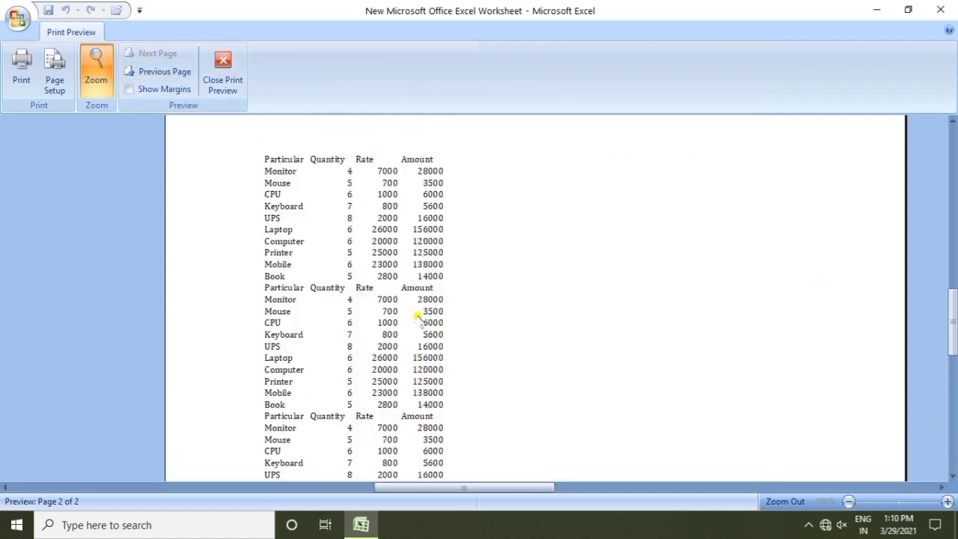
scroll(417, 316, up, 1)
click(185, 89)
click(213, 78)
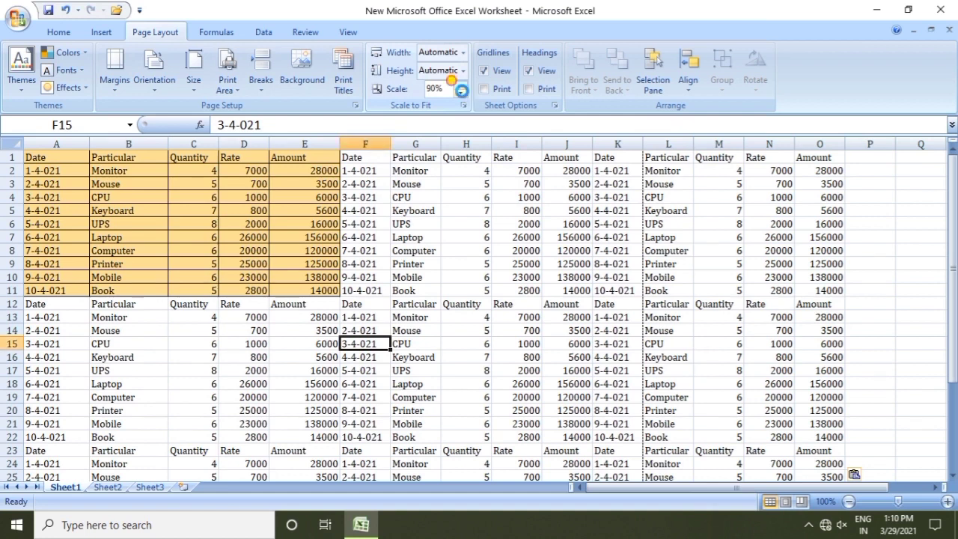
Step: Set the print scale to 100% and check where the page breaks fall in the tables
click(460, 84)
click(460, 85)
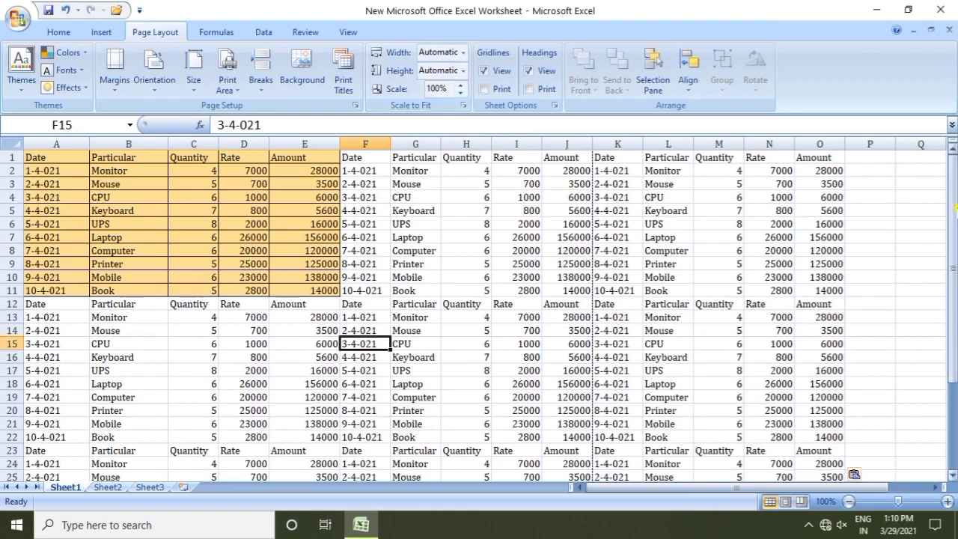
drag(952, 184, 952, 237)
drag(954, 277, 954, 371)
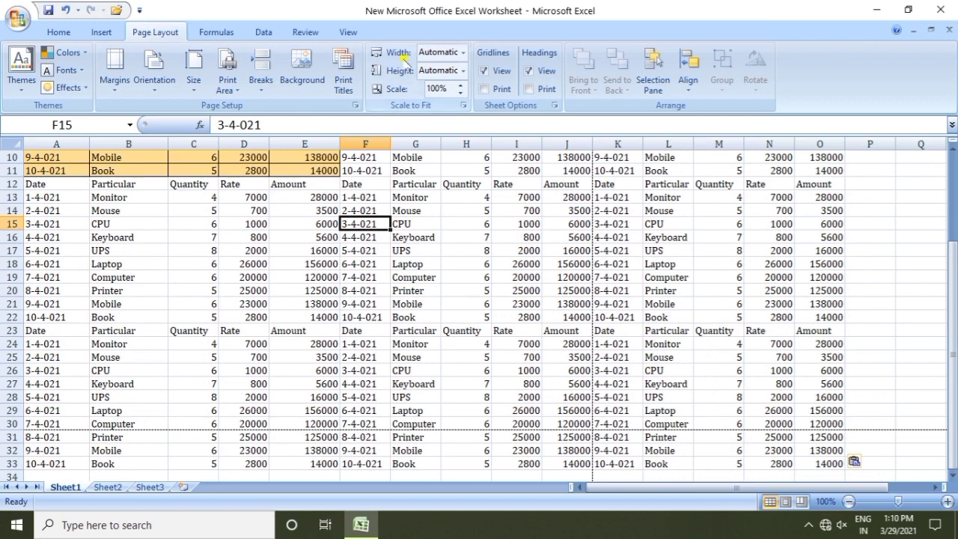
Step: Reduce the print scale to 90% and locate the shifted column and row page breaks on the sheet
click(460, 85)
click(461, 92)
click(461, 92)
click(460, 92)
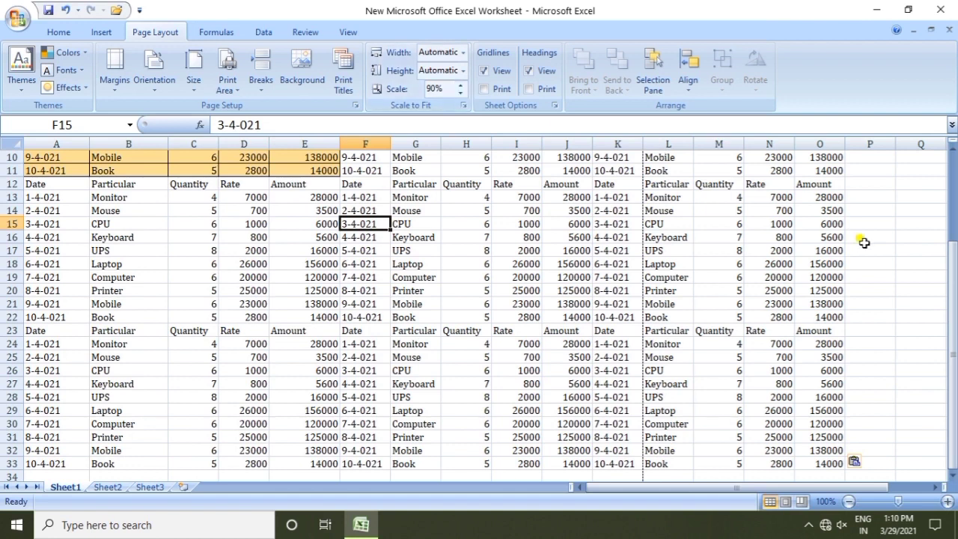
drag(953, 277, 954, 336)
scroll(749, 359, down, 9)
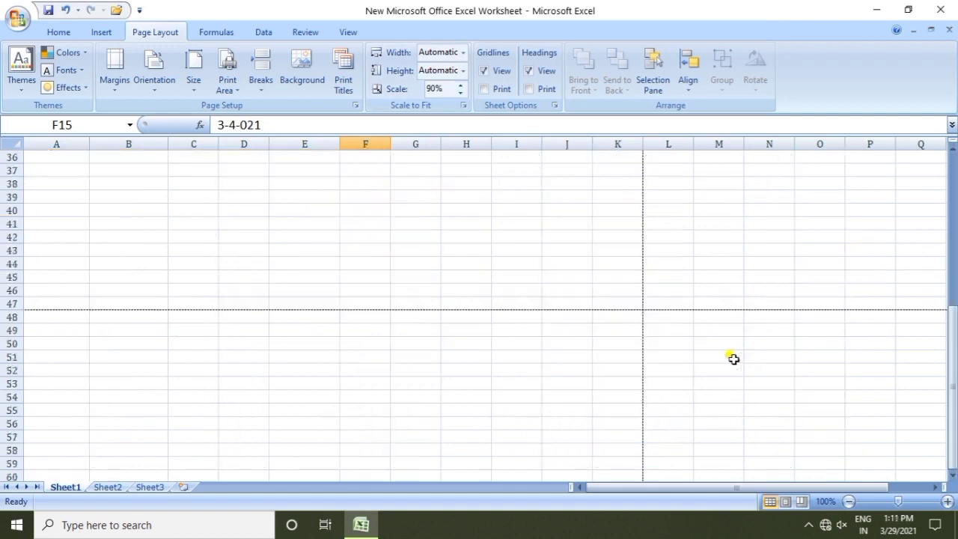
scroll(674, 380, up, 9)
scroll(621, 384, up, 3)
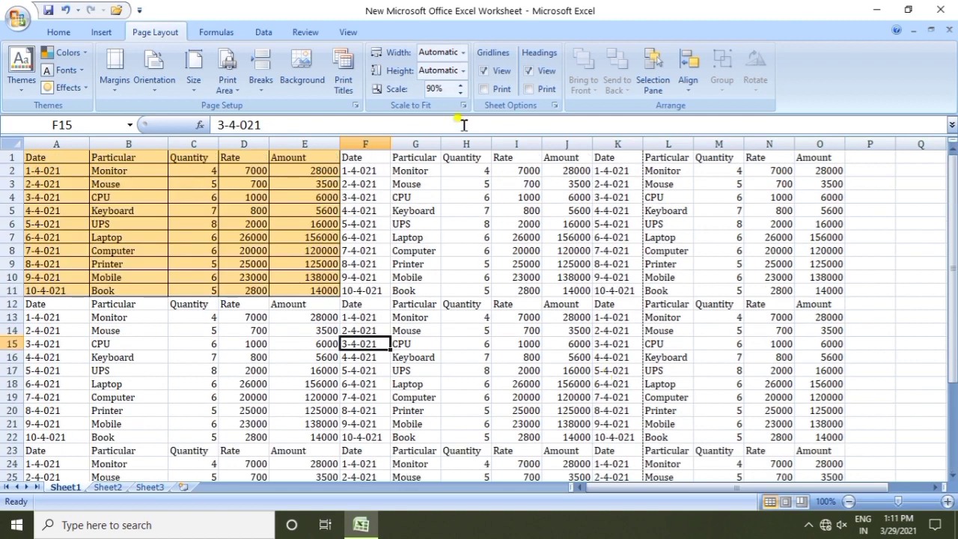
Step: Reduce the sheet's print scale to 70%
click(463, 92)
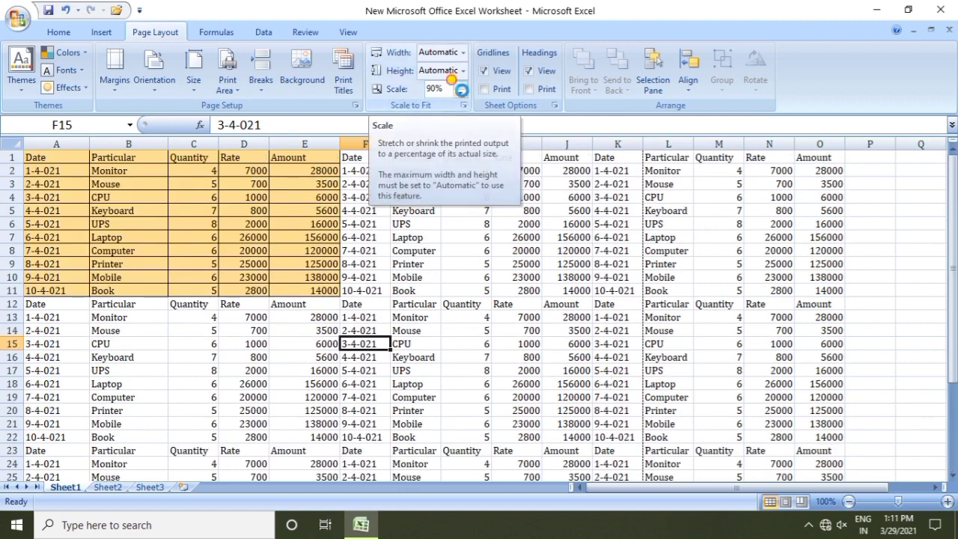
click(462, 92)
click(462, 93)
click(463, 93)
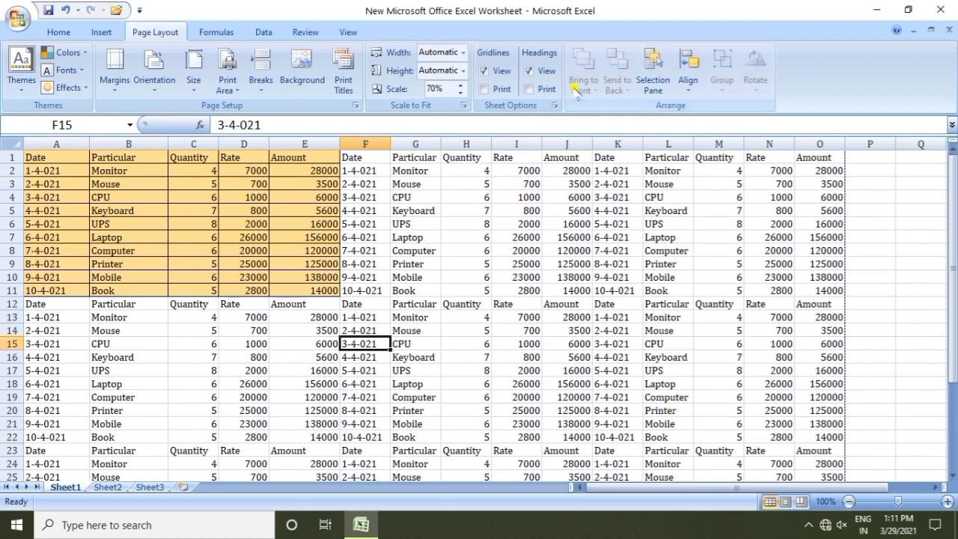
Step: Raise the sheet's print scale to 80%
click(460, 85)
click(460, 84)
click(460, 84)
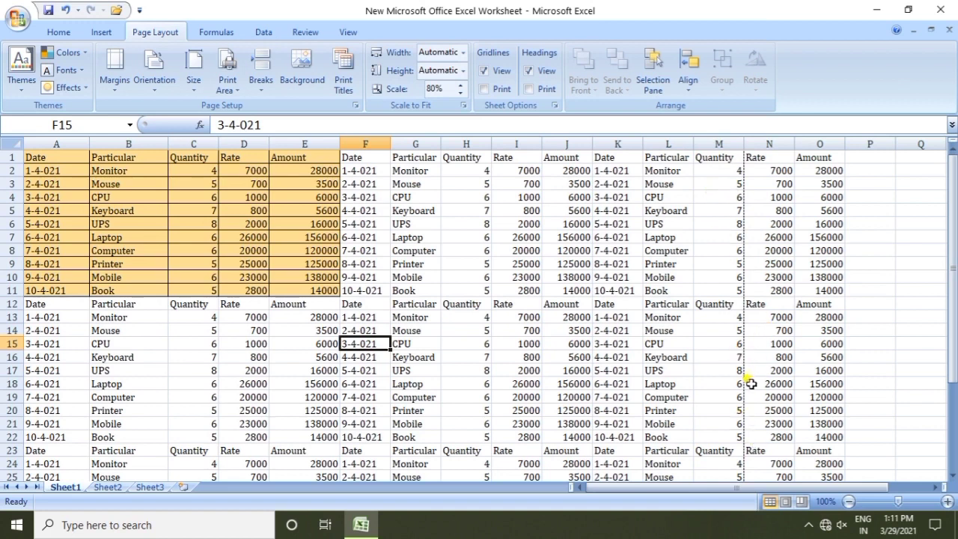
Step: Lower the print scale to 70% and check the page break positions around the tables
click(462, 92)
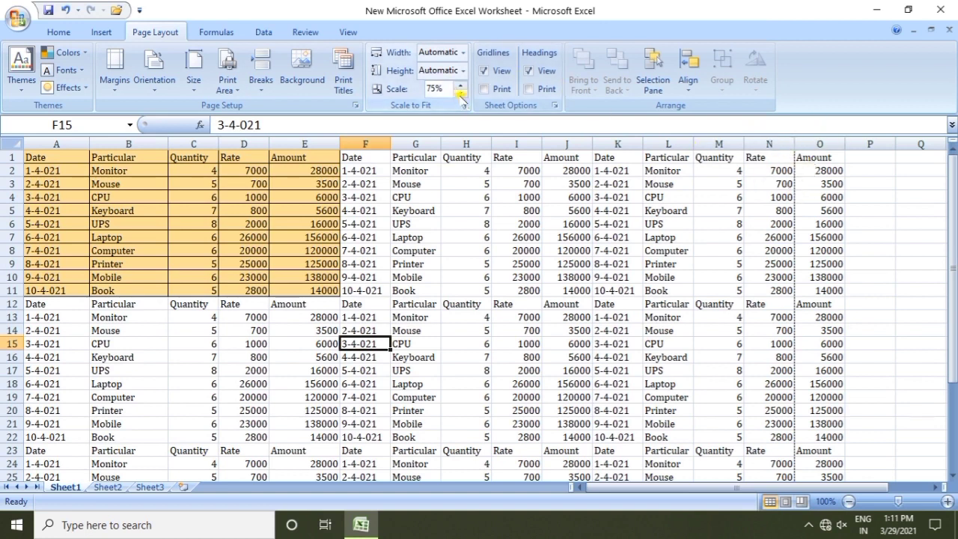
click(460, 94)
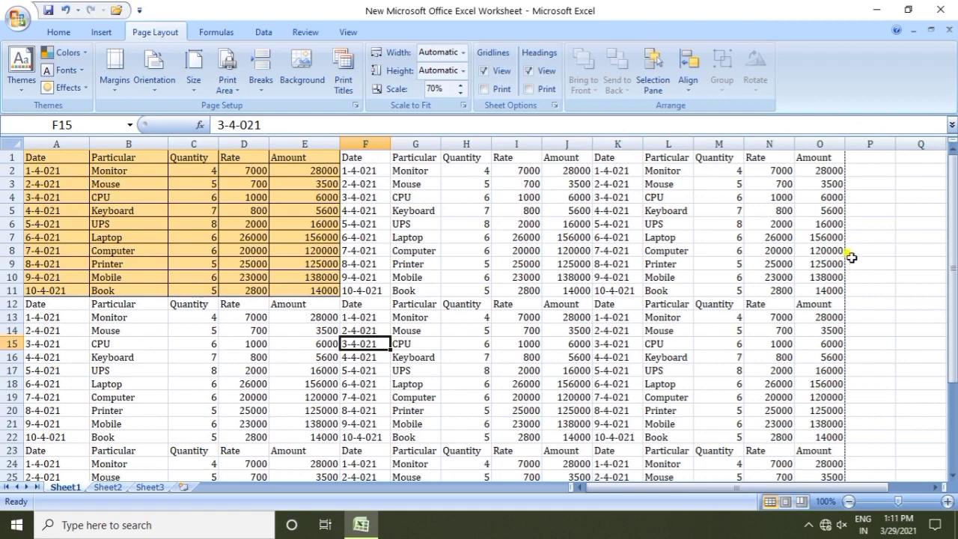
drag(951, 239, 951, 323)
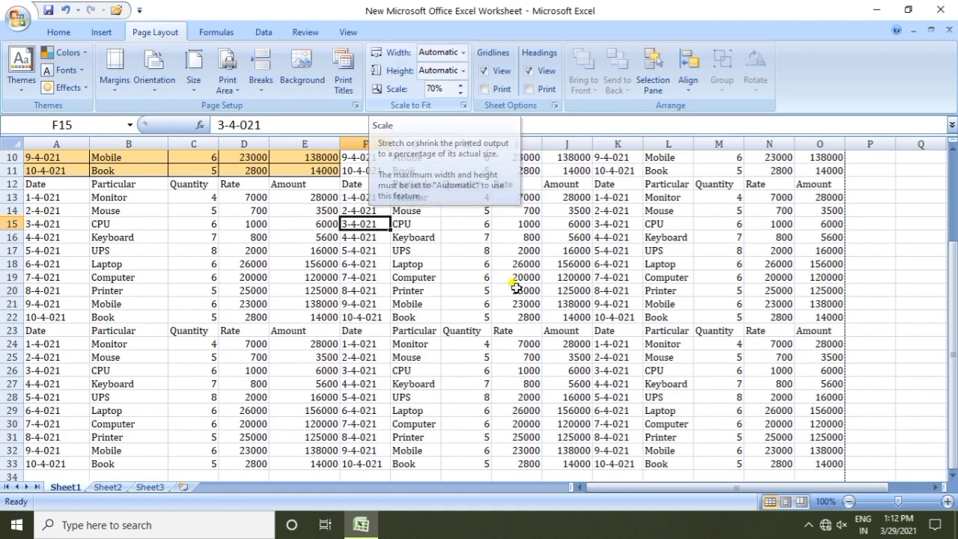
scroll(515, 288, up, 3)
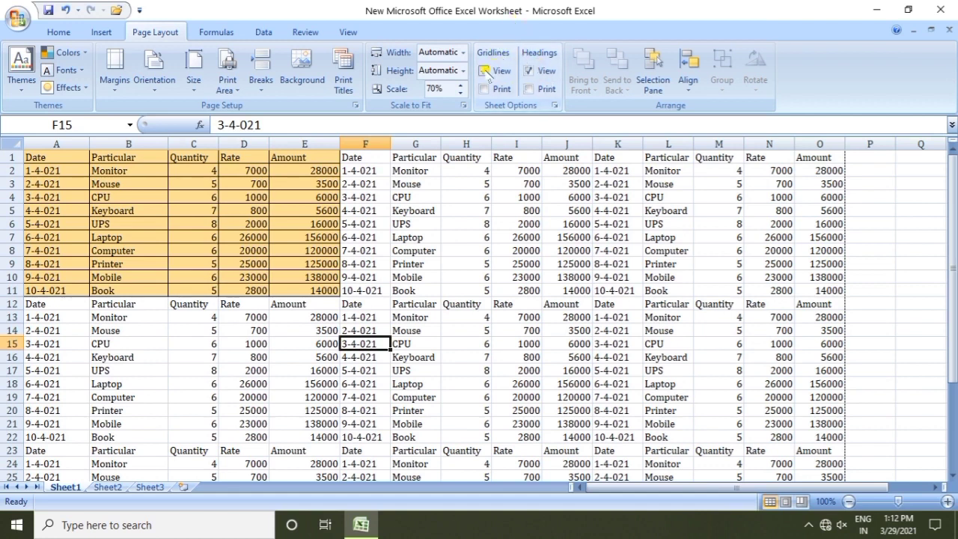
Step: Hide the worksheet gridlines on screen and check the empty area below the tables
click(484, 70)
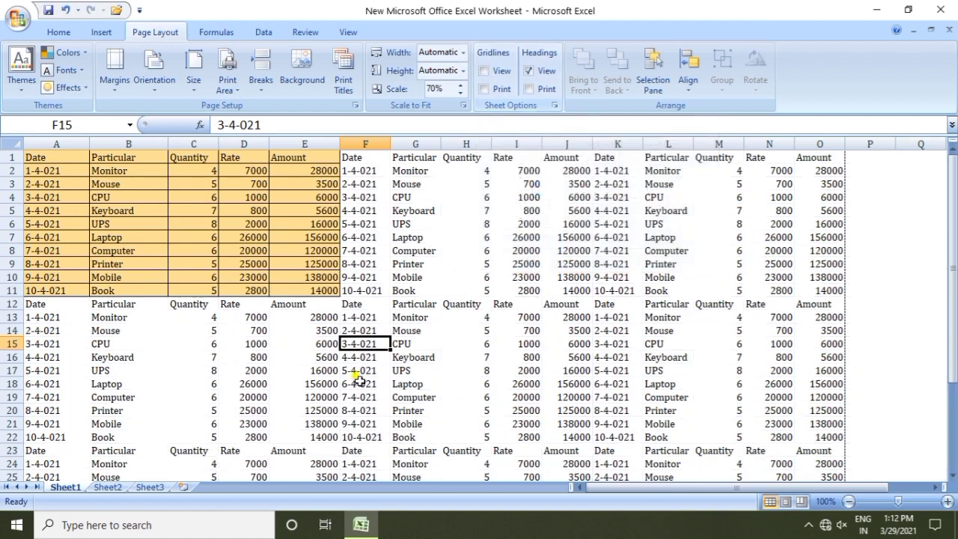
scroll(395, 330, down, 20)
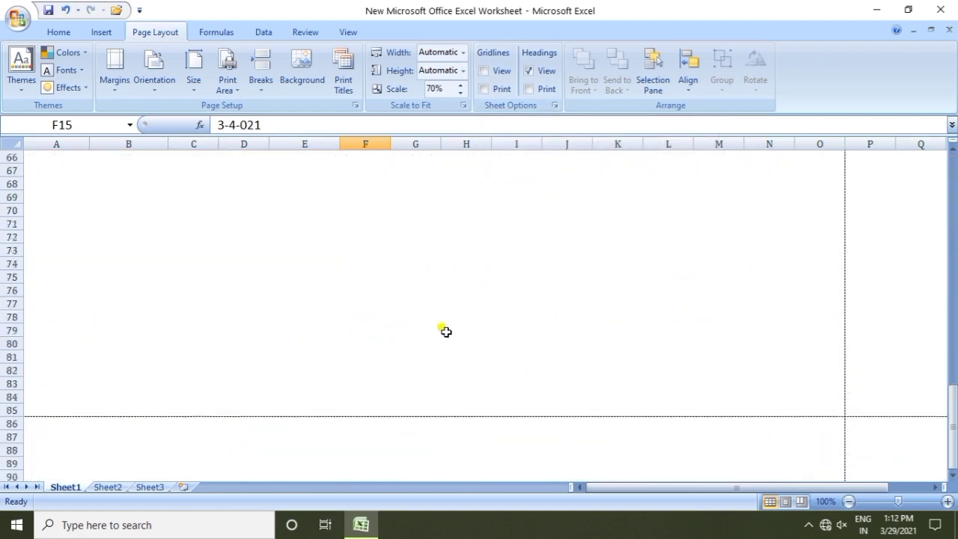
Step: Look over the tables without gridlines and turn the on-screen worksheet gridlines back on
scroll(449, 338, up, 13)
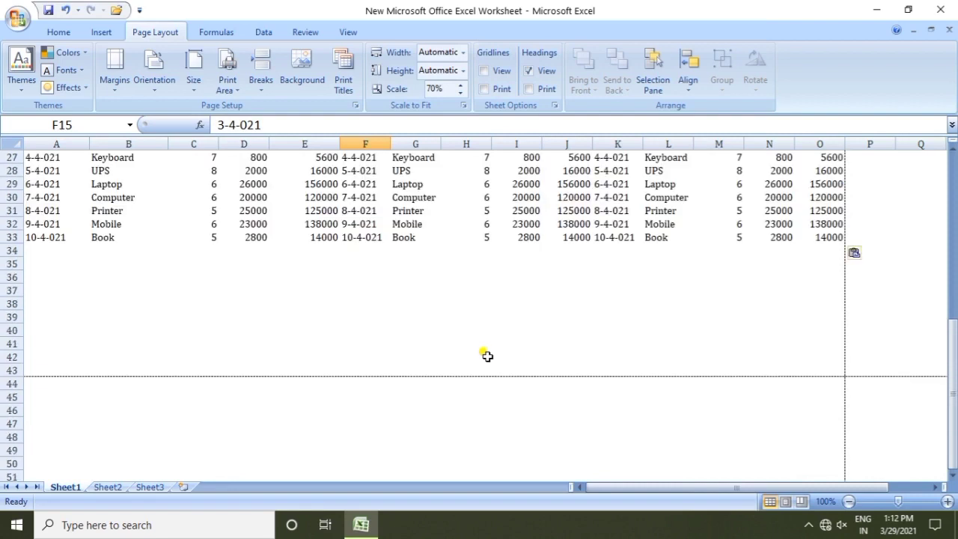
scroll(499, 359, up, 9)
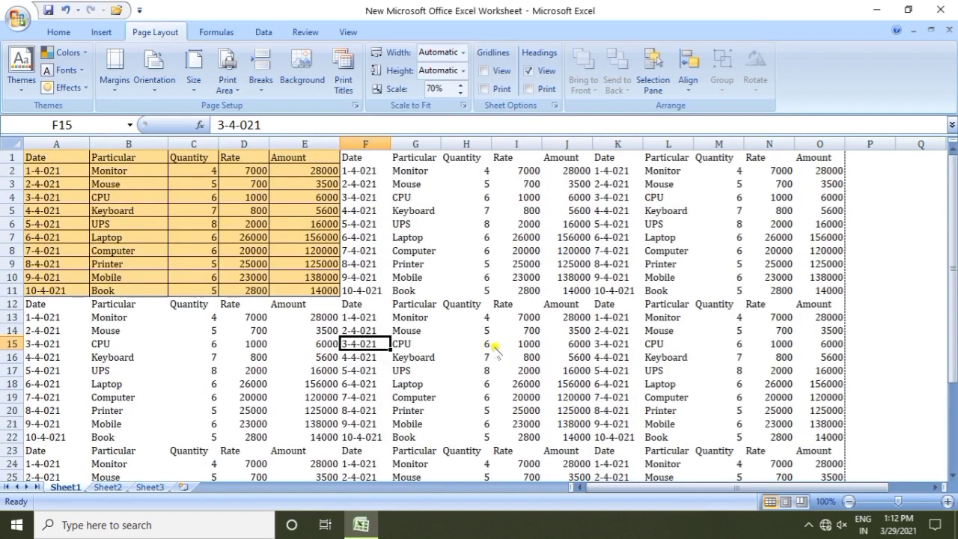
scroll(550, 340, down, 9)
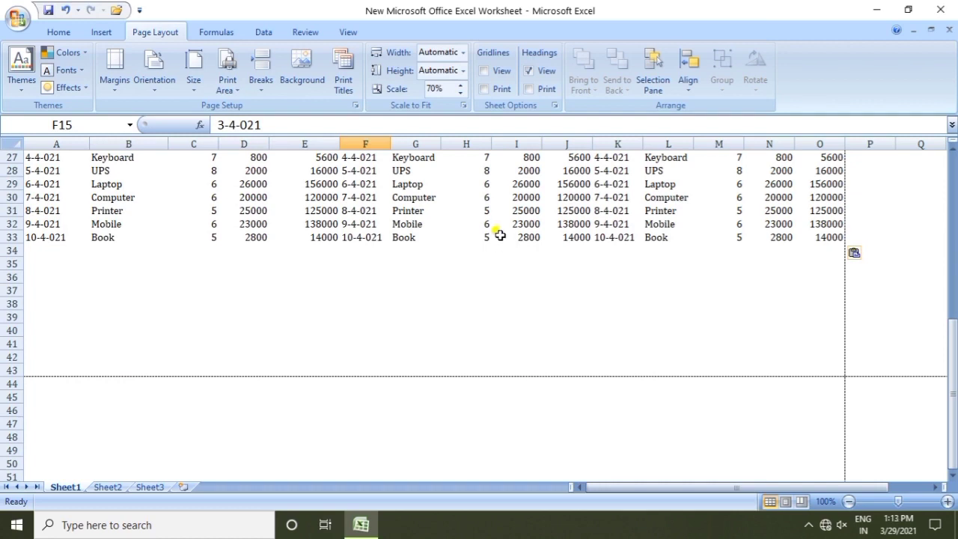
click(457, 193)
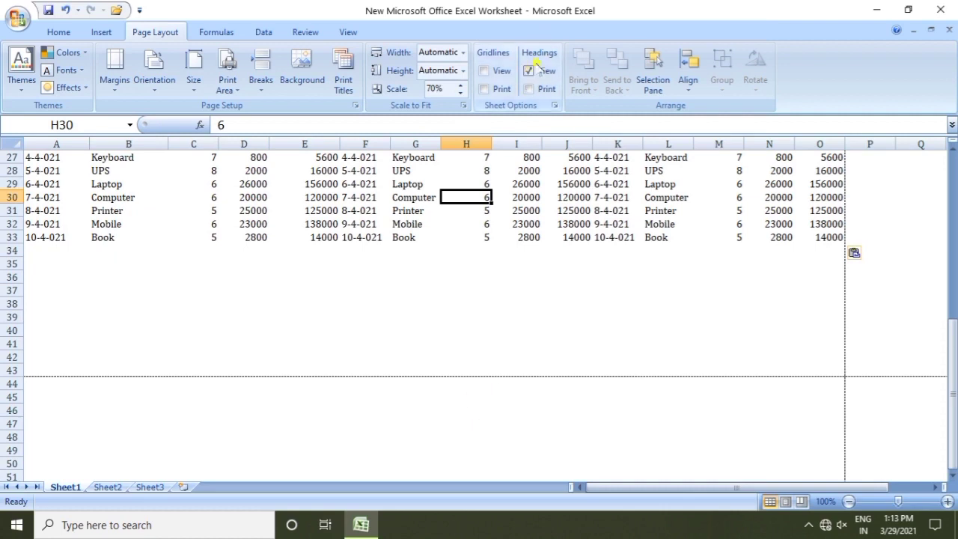
click(485, 71)
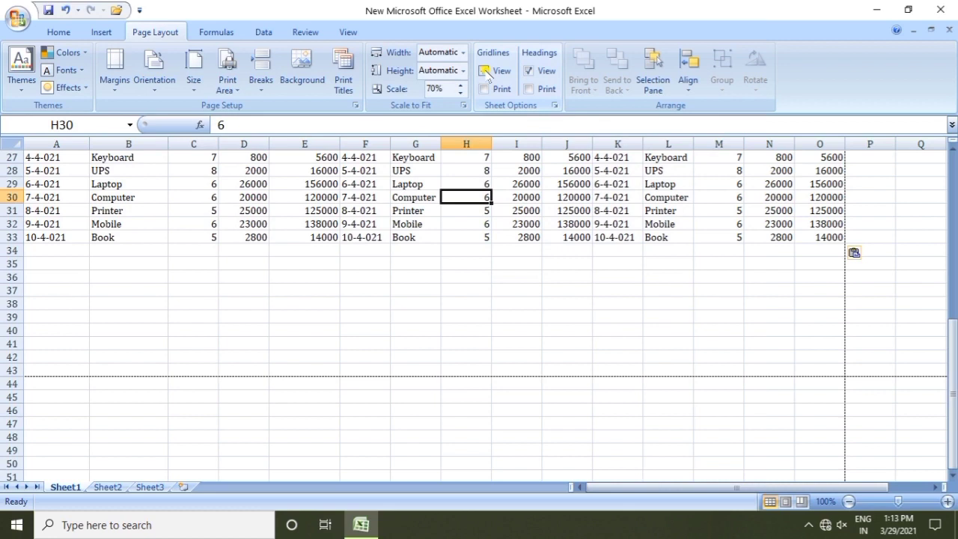
click(485, 71)
click(485, 71)
Step: Enable gridline printing for the sheet and check the tables in the print preview
click(483, 89)
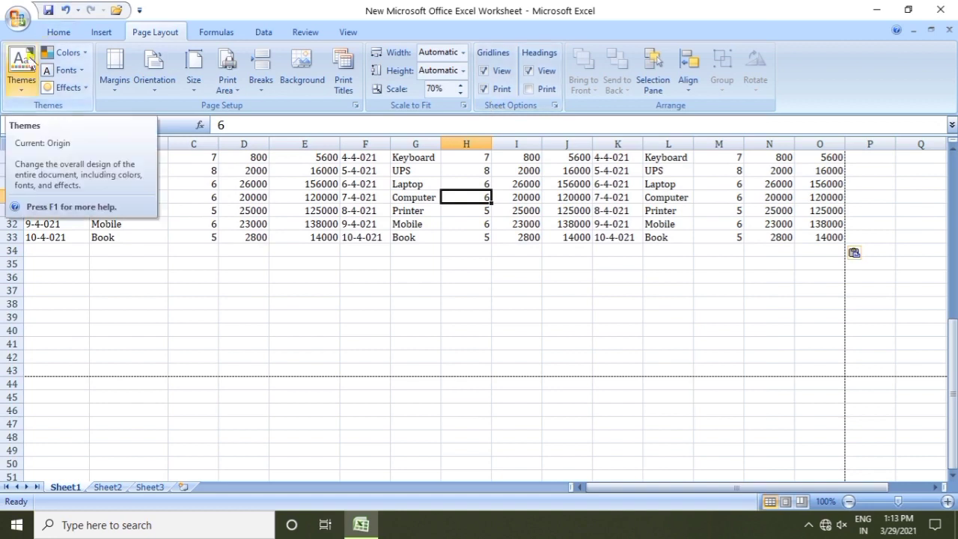
click(18, 18)
mouse_move(51, 204)
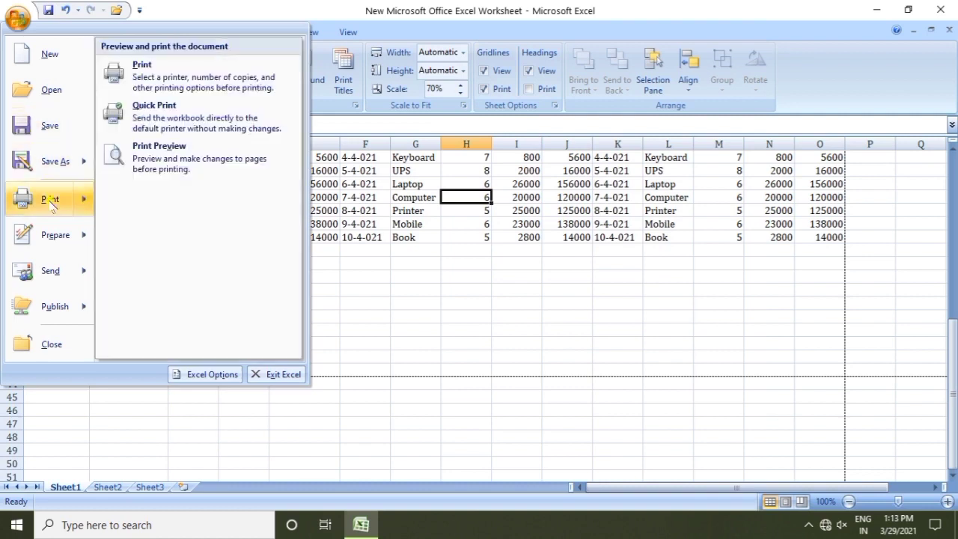
click(160, 152)
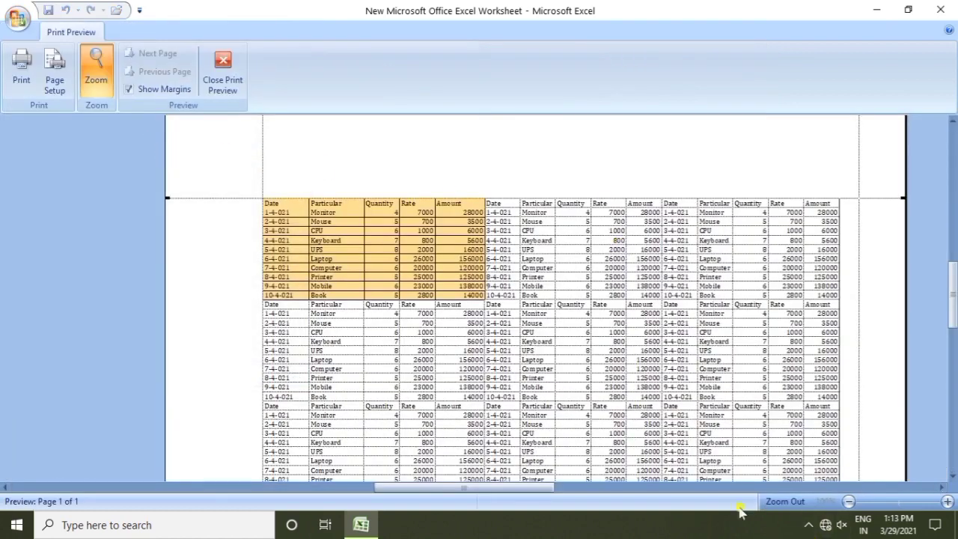
scroll(685, 343, down, 2)
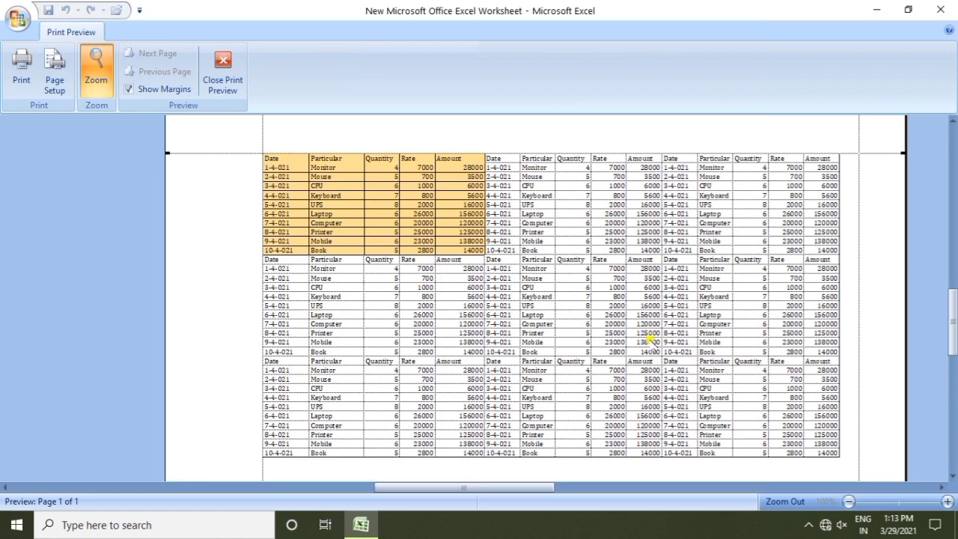
click(583, 278)
click(576, 290)
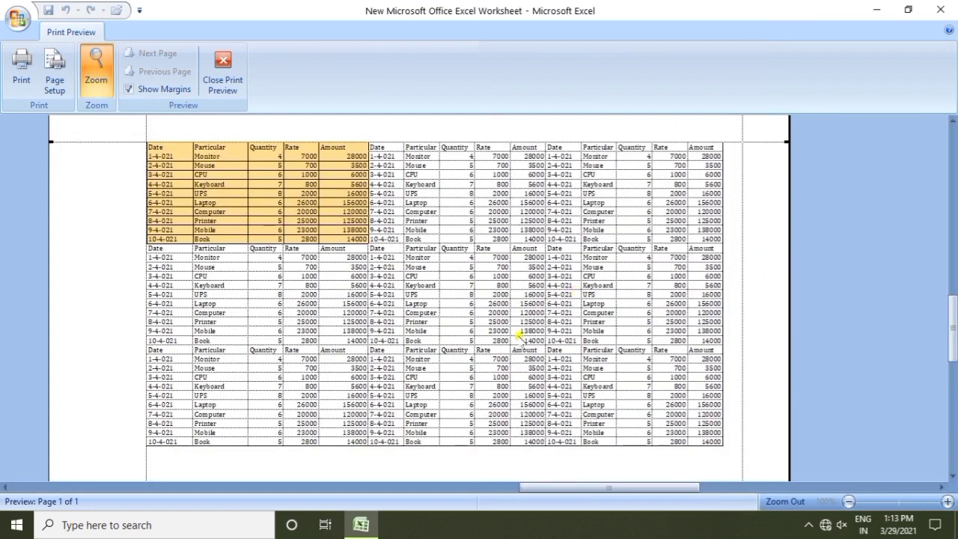
click(222, 74)
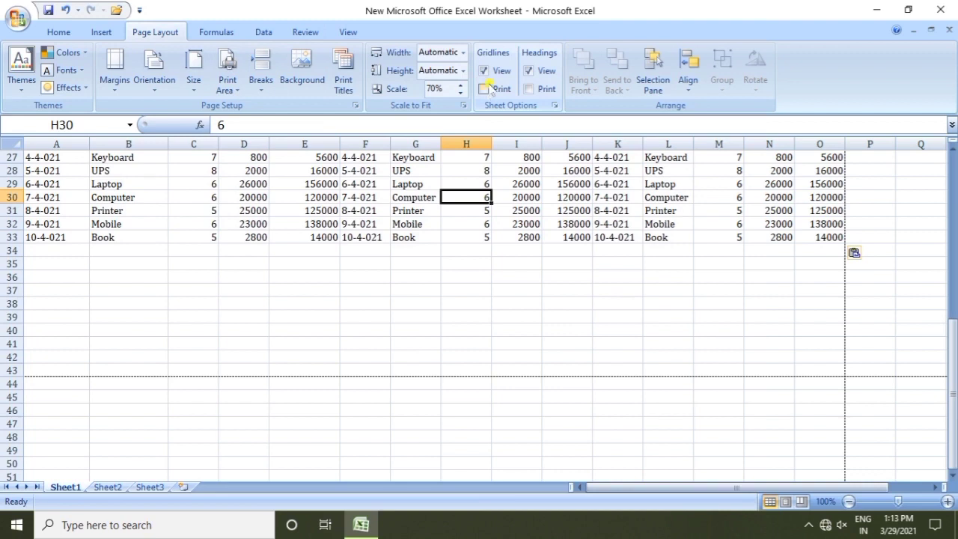
Step: Hide the row and column headings on screen and show them again
click(528, 71)
click(528, 71)
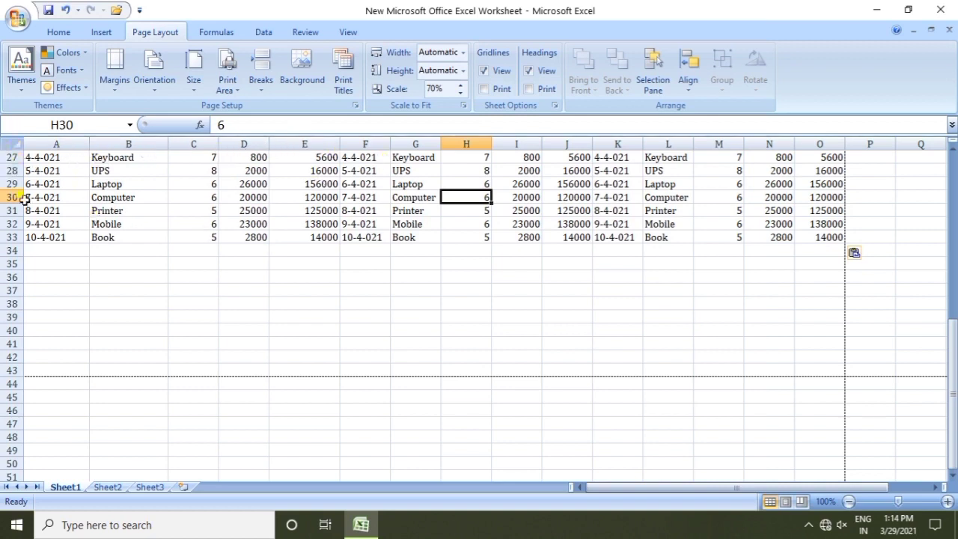
scroll(37, 210, up, 9)
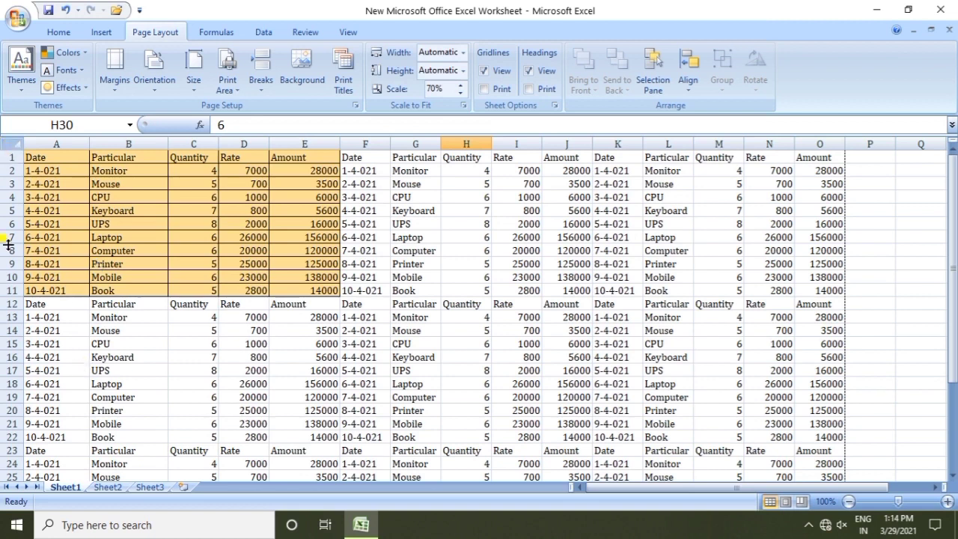
click(528, 71)
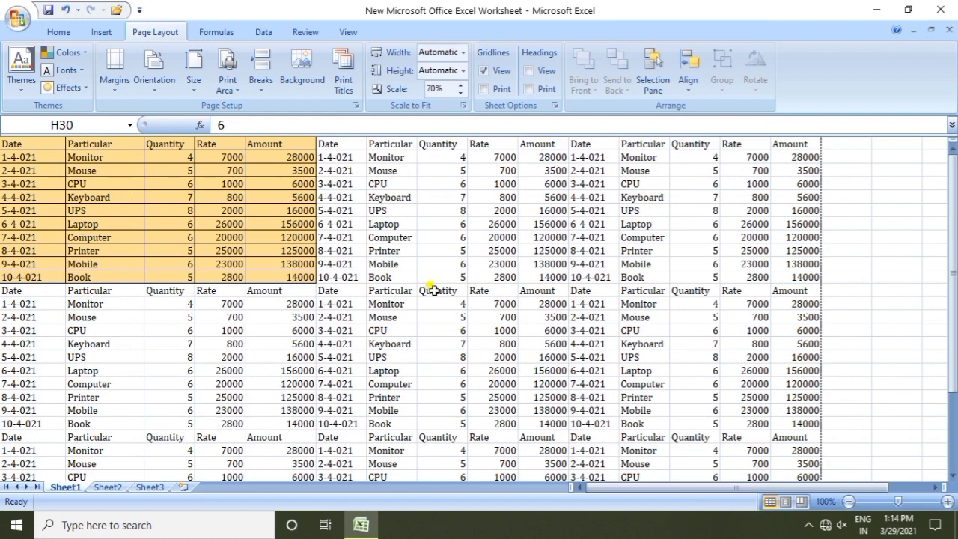
click(528, 69)
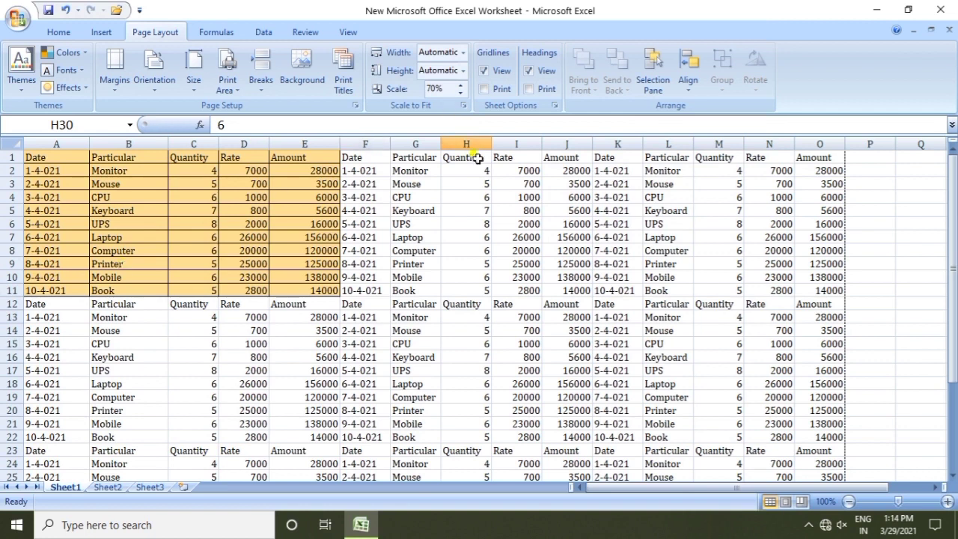
Step: Try printing row and column headings by checking them in the print preview, and switch the option off again
click(528, 89)
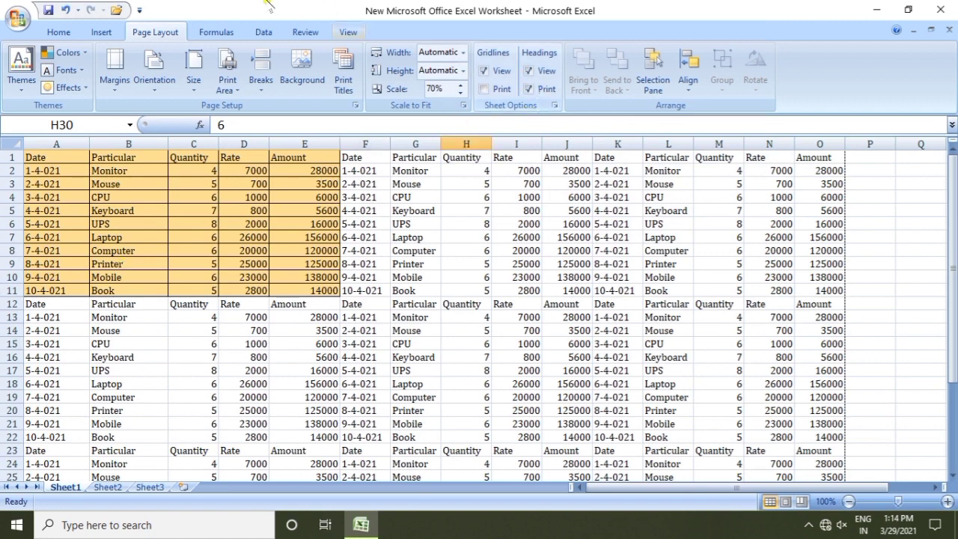
click(17, 17)
mouse_move(57, 196)
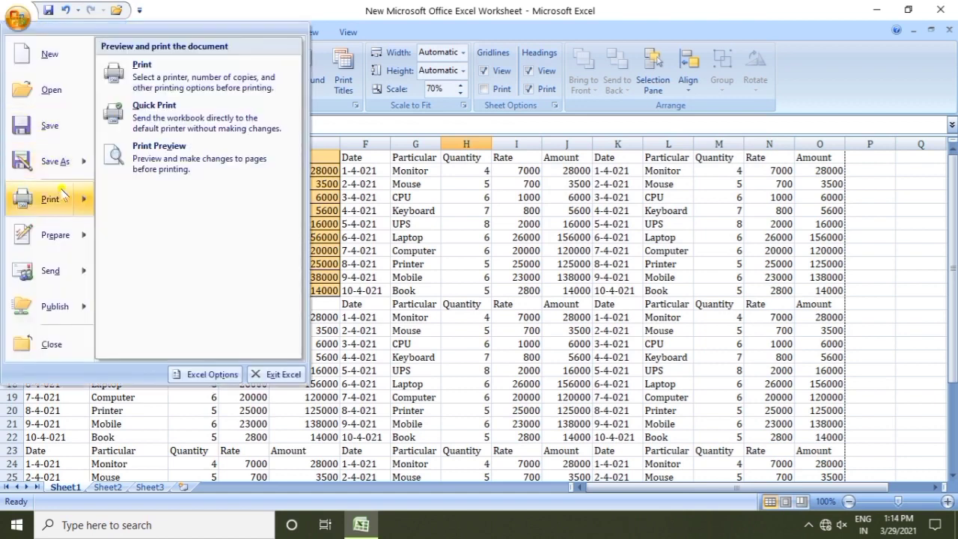
click(146, 153)
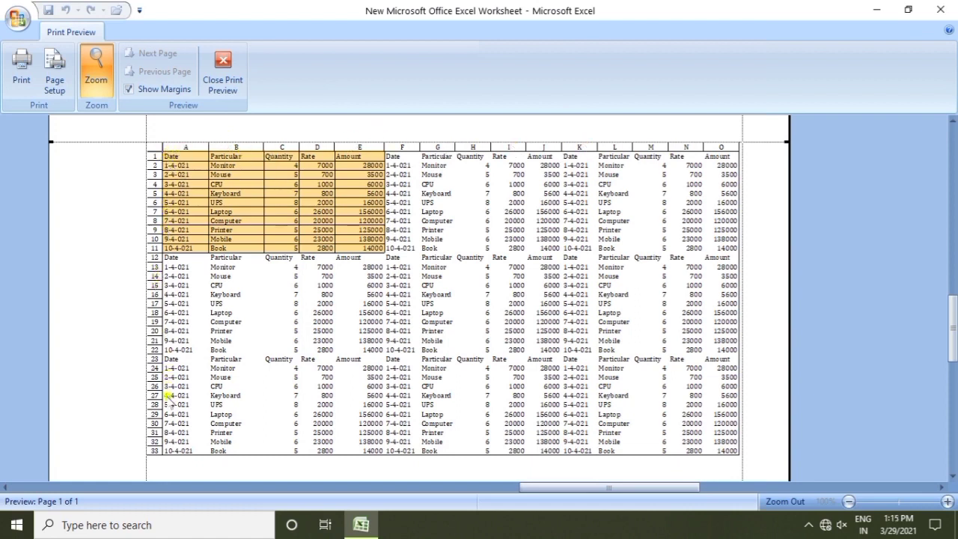
click(226, 66)
click(531, 90)
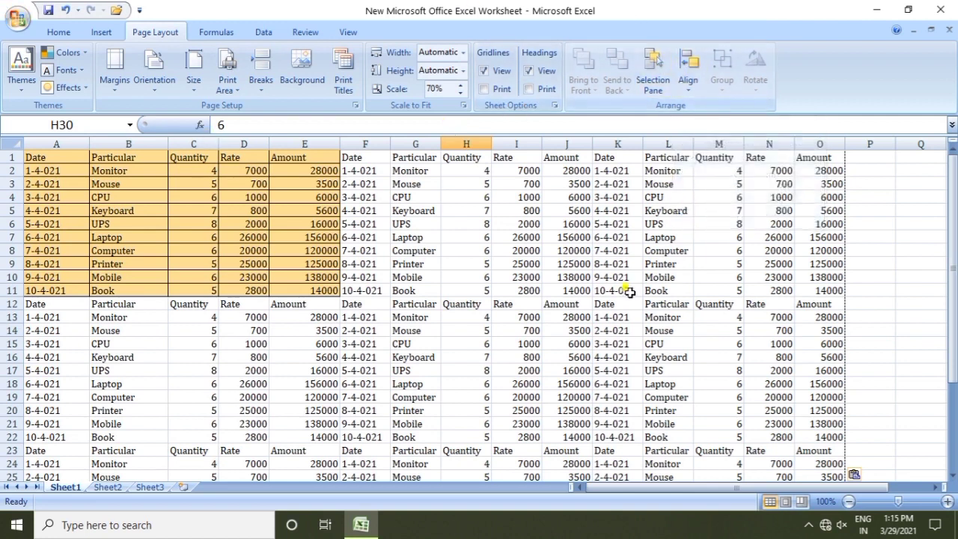
Step: Draw an orange oval about 9.72" high and 2.52" wide in the empty area far below the tables
scroll(627, 291, down, 20)
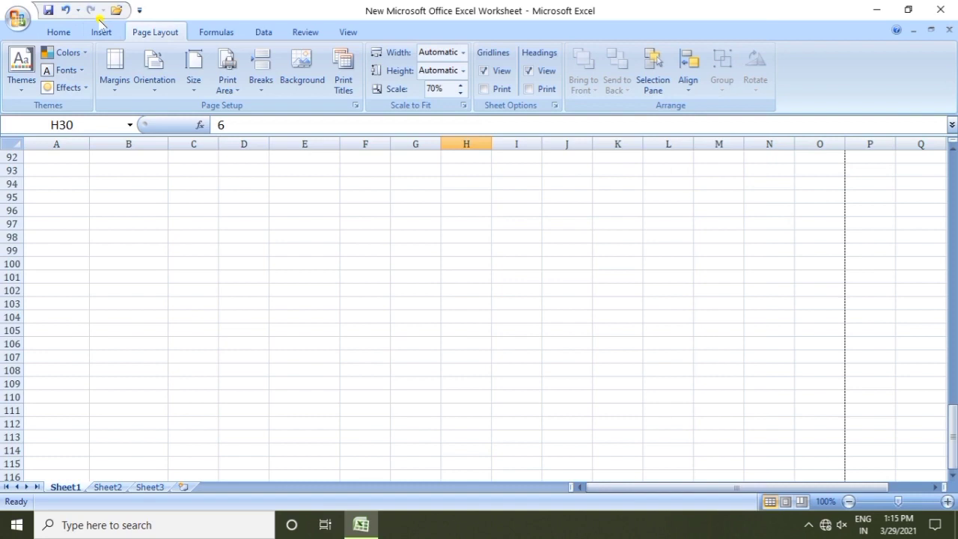
click(59, 32)
click(101, 32)
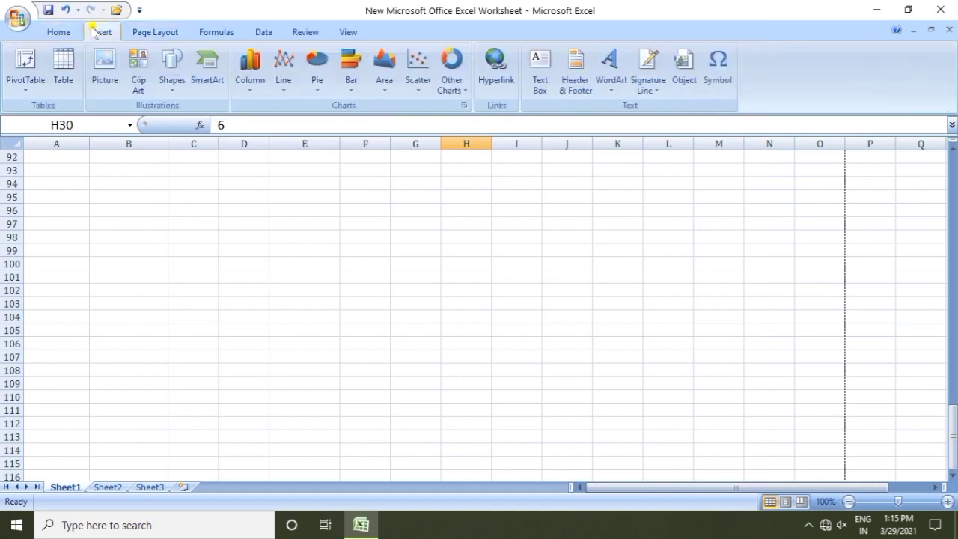
click(171, 82)
click(268, 201)
mouse_move(270, 187)
mouse_down()
mouse_move(326, 410)
mouse_move(395, 477)
mouse_move(439, 454)
mouse_move(442, 340)
mouse_up()
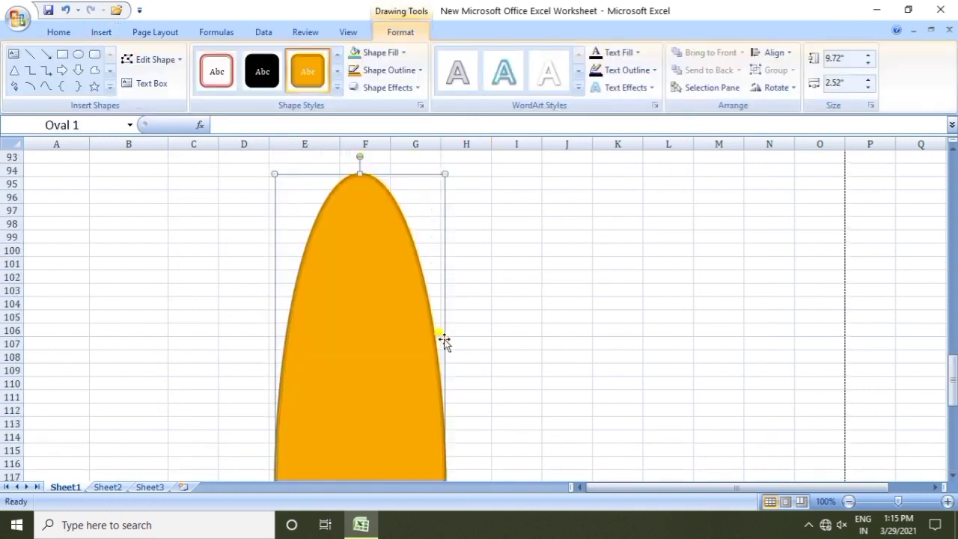
Step: Shrink the orange oval to a narrow vertical shape about 4.53" high and 0.58" wide
drag(442, 169, 385, 306)
scroll(384, 305, down, 9)
scroll(385, 303, up, 4)
drag(376, 152, 342, 264)
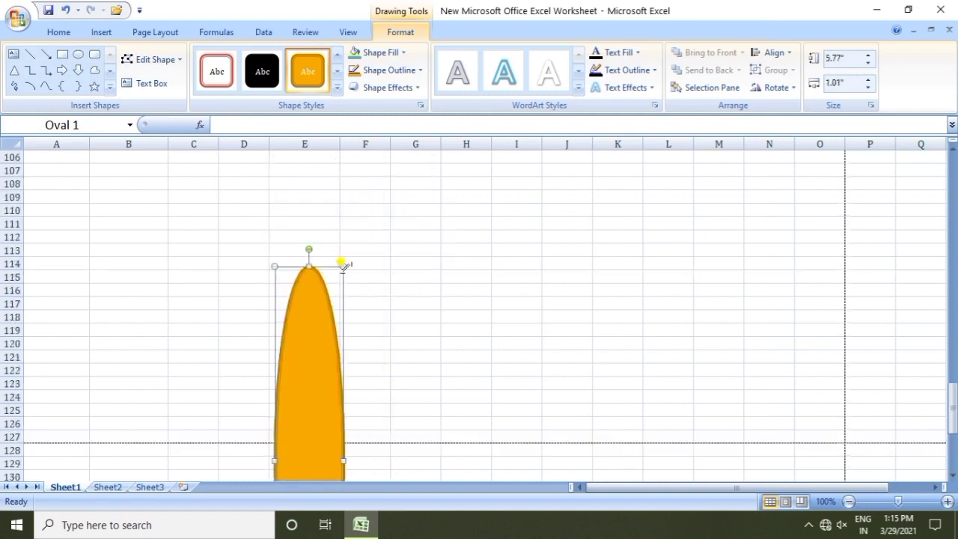
scroll(343, 265, down, 4)
scroll(329, 225, up, 9)
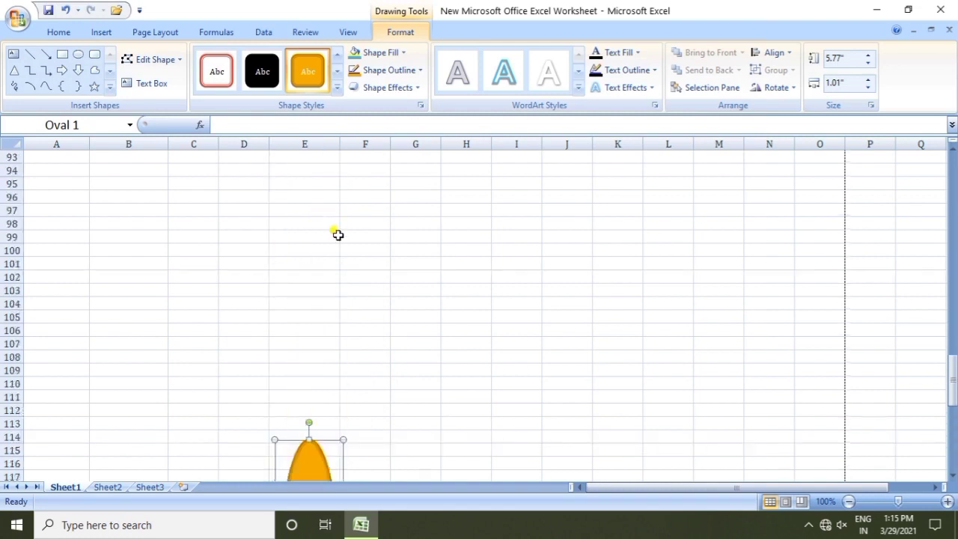
scroll(332, 269, down, 4)
scroll(348, 225, down, 4)
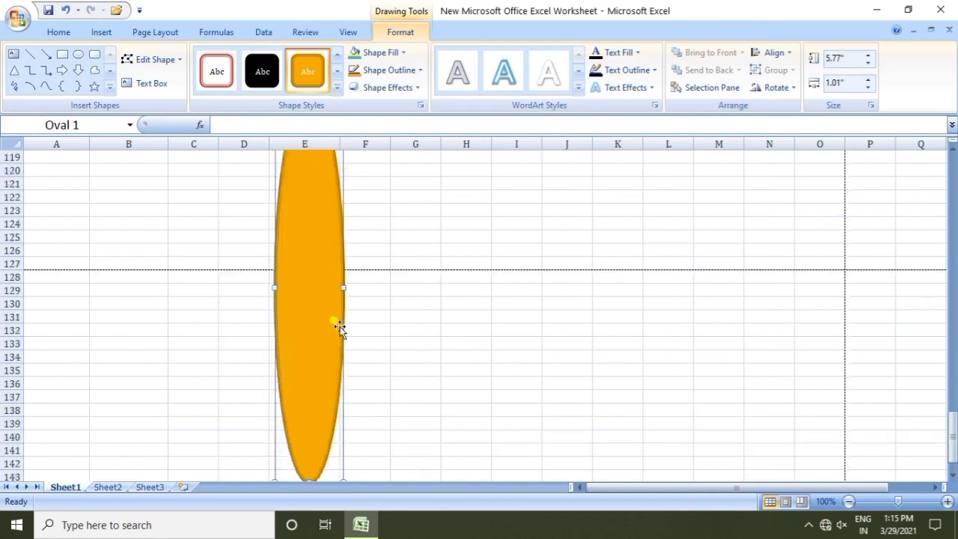
scroll(314, 416, down, 4)
drag(345, 308, 314, 226)
scroll(334, 334, up, 8)
scroll(336, 336, down, 4)
scroll(336, 335, up, 4)
drag(953, 408, 952, 415)
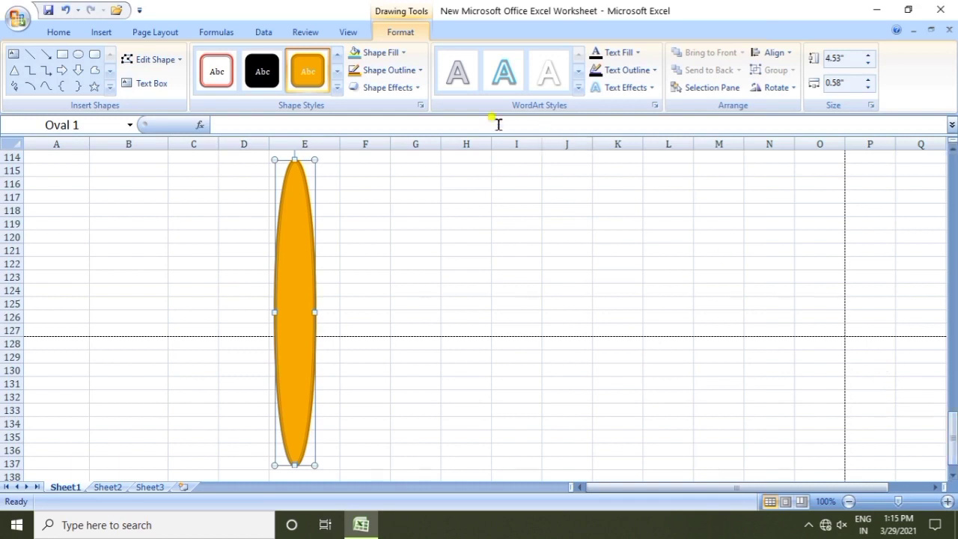
Step: Draw a horizontal oval about 0.68" high and 4.49" wide across the orange oval and apply the black shape style
click(79, 54)
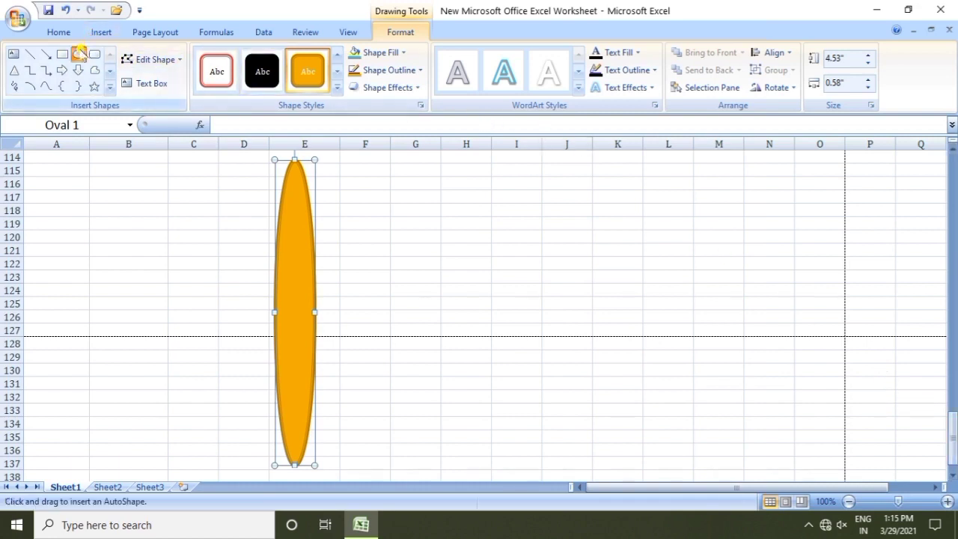
drag(147, 249, 449, 292)
click(263, 74)
click(486, 264)
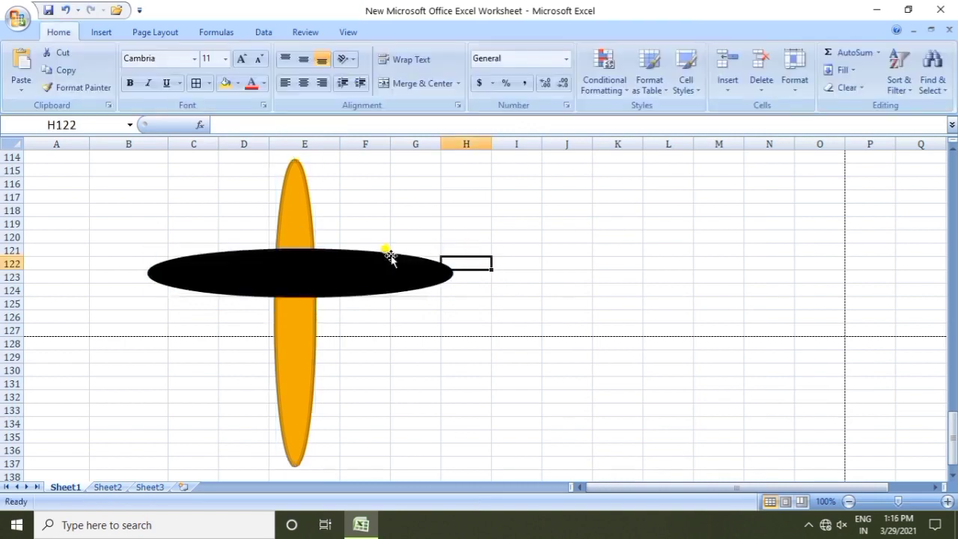
Step: Select the black horizontal oval and bring it forward one level
click(375, 278)
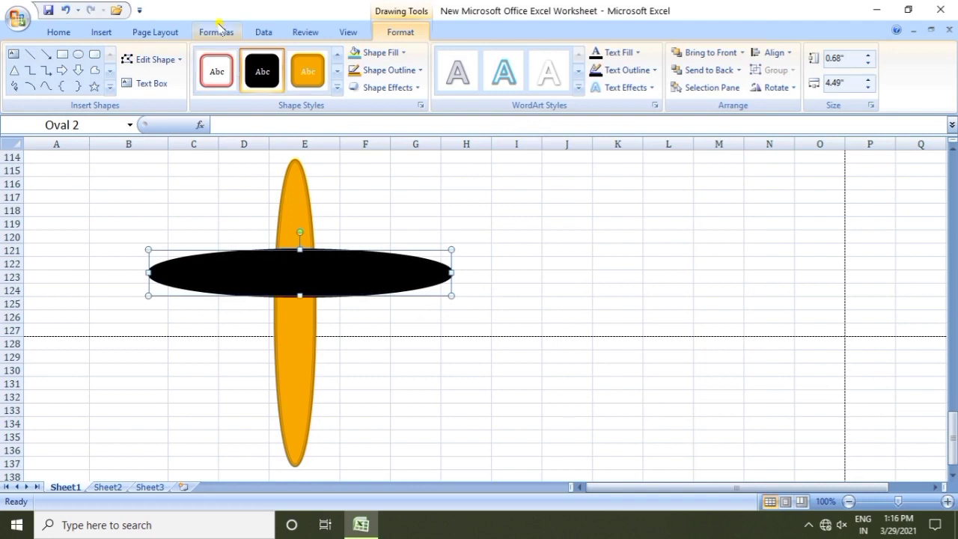
click(157, 32)
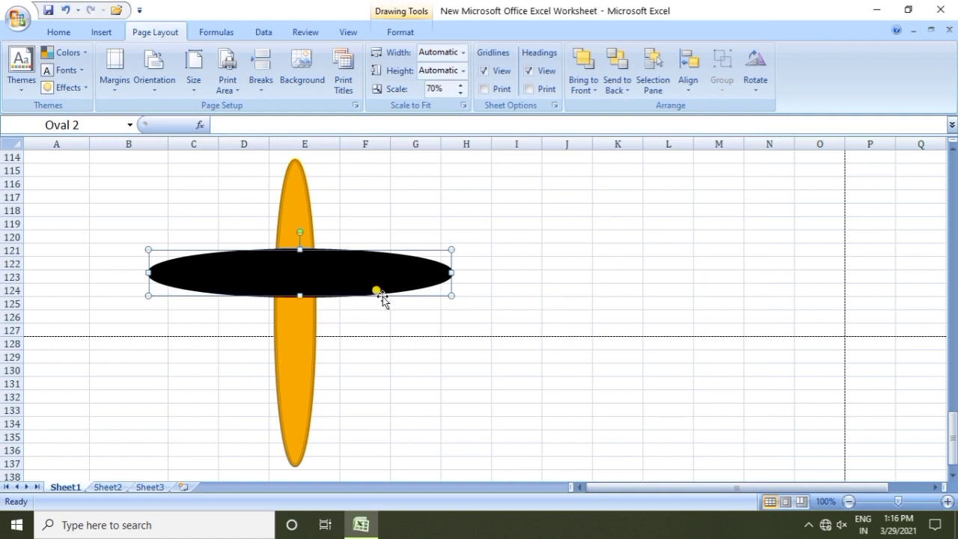
click(597, 92)
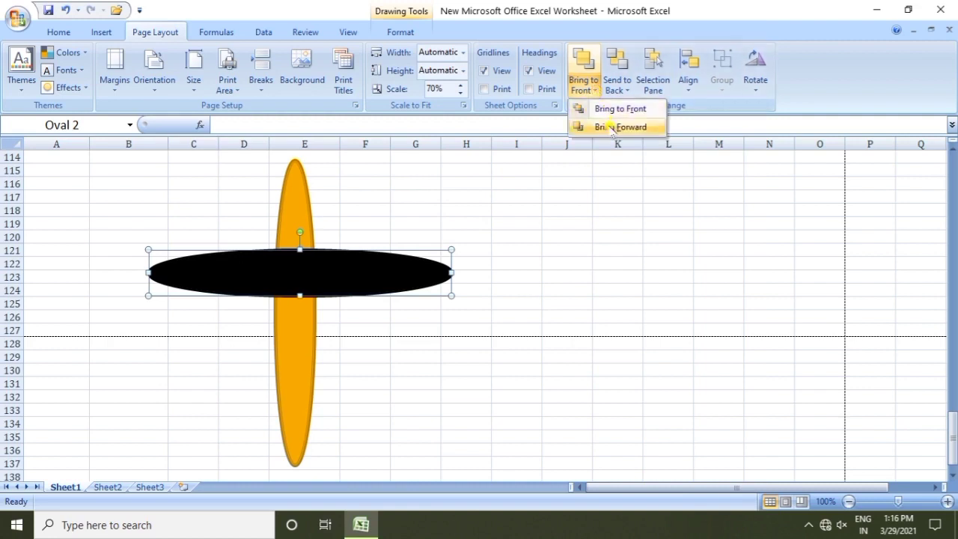
click(611, 127)
Step: Send the black oval to the back, behind the orange one, and bring it to the front again
click(618, 90)
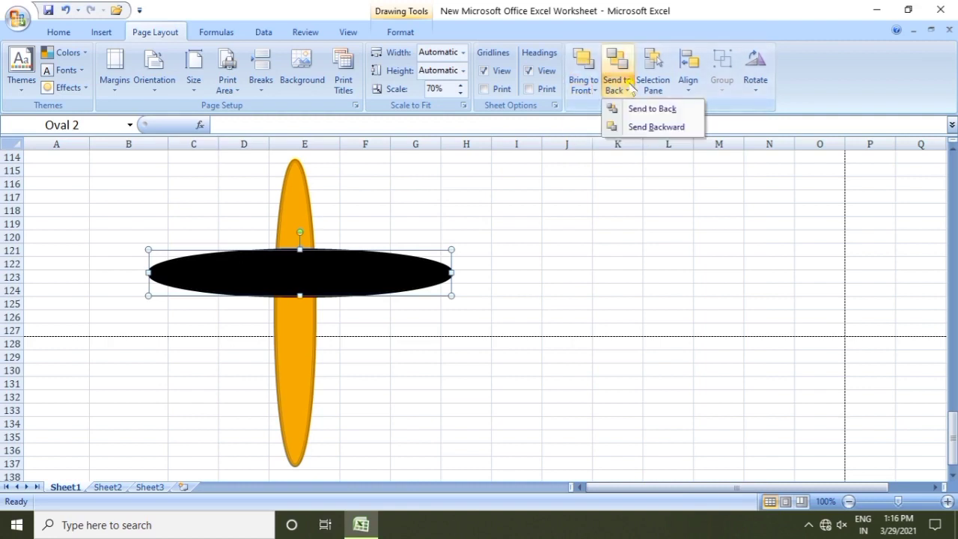
click(643, 110)
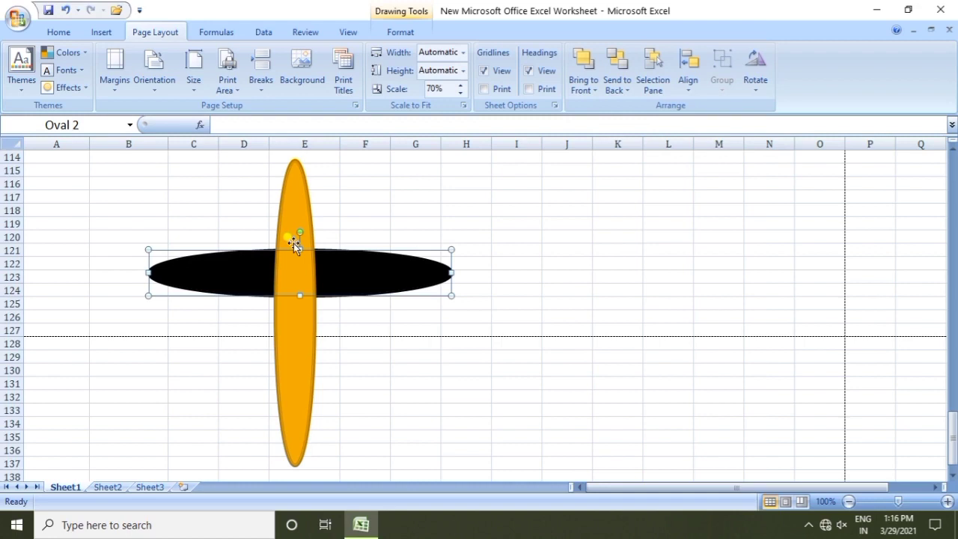
click(593, 89)
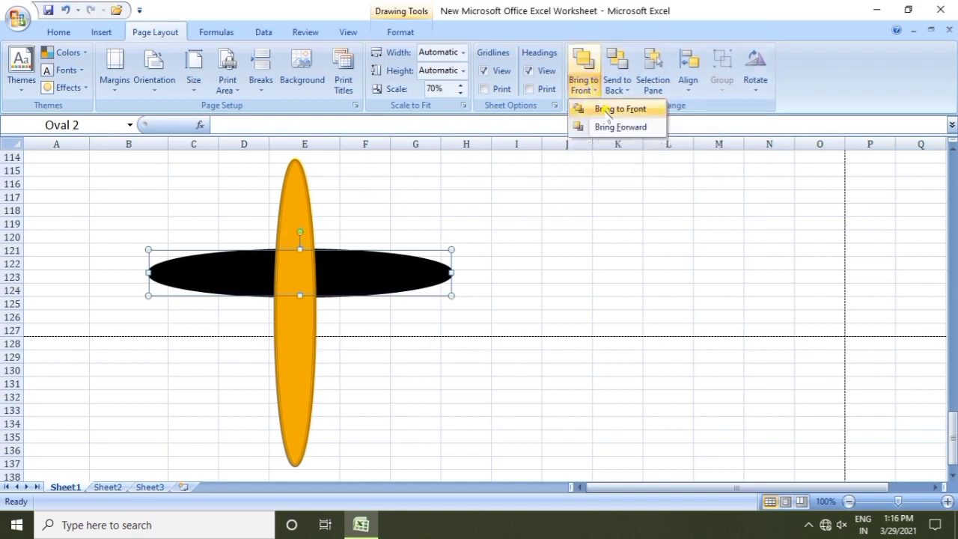
click(619, 110)
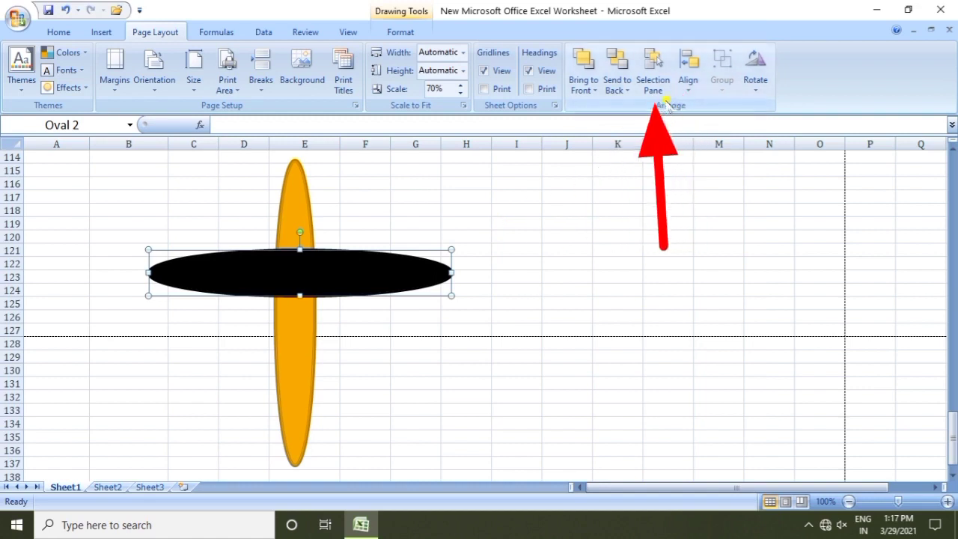
Step: List the sheet's shapes in the Selection Pane, select Oval 1 and Oval 2 alternately, and close the pane
click(654, 74)
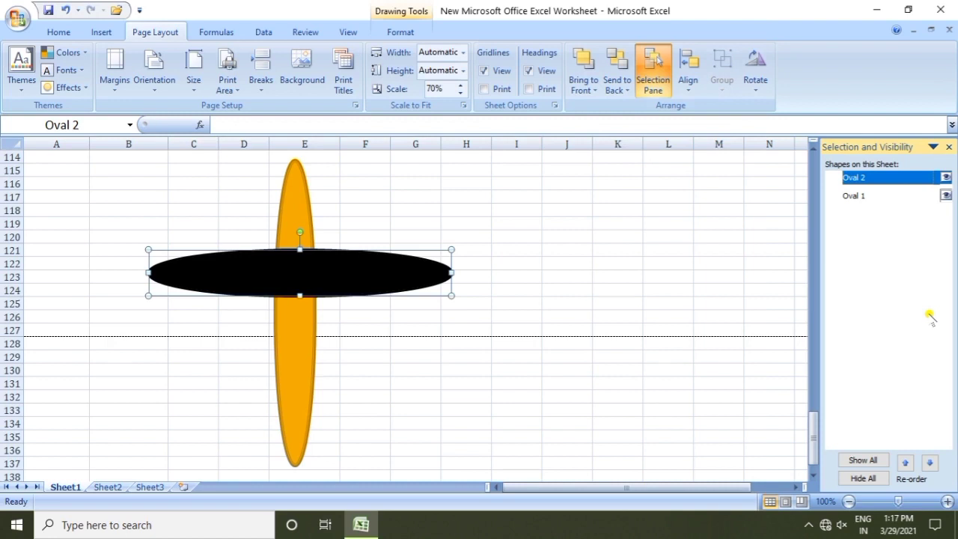
click(853, 196)
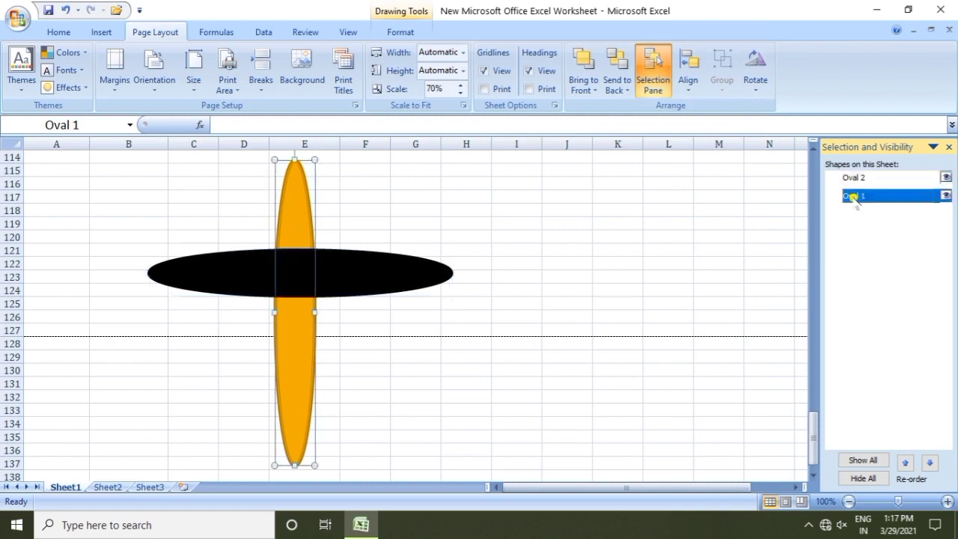
click(854, 177)
click(852, 196)
click(949, 147)
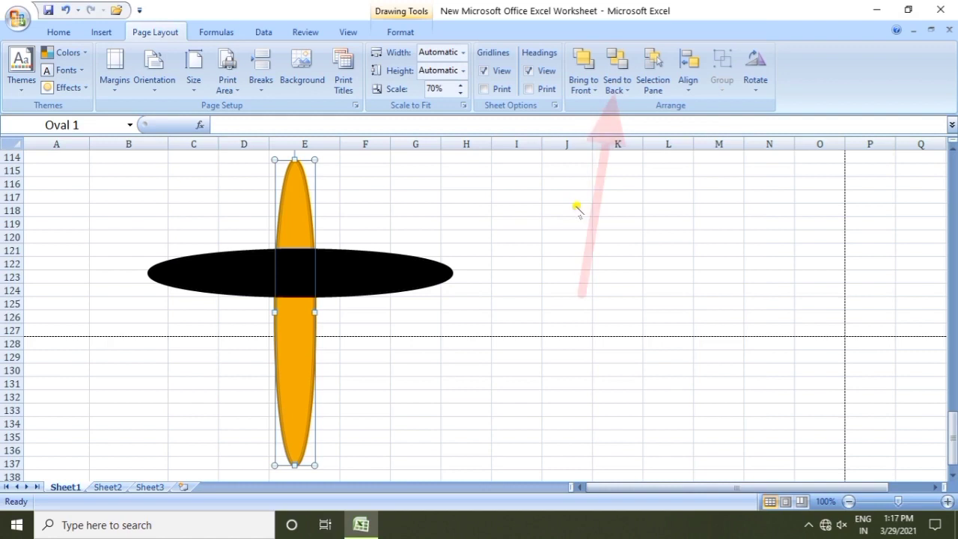
Step: Draw a vertical rounded rectangle about 3.82" high and 1.04" wide beside the two ovals
click(689, 89)
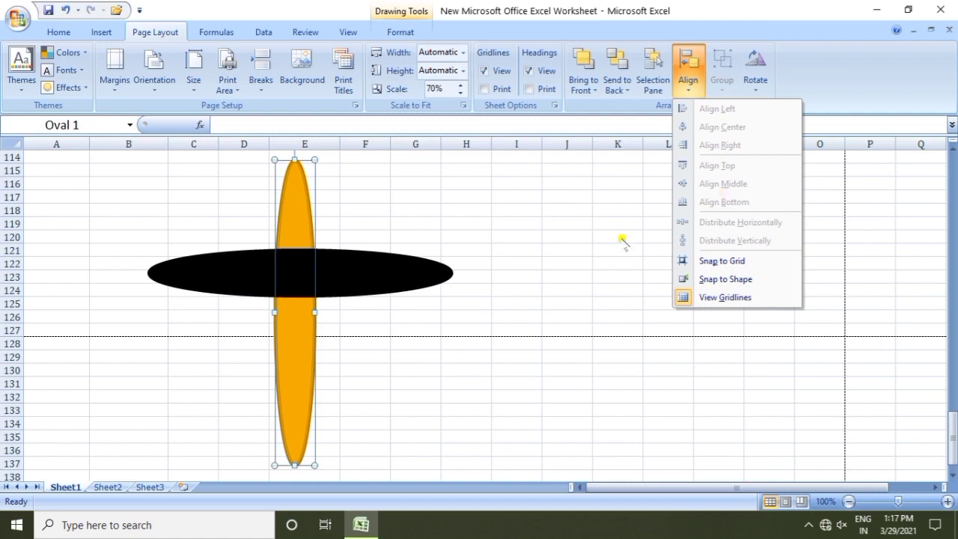
click(558, 246)
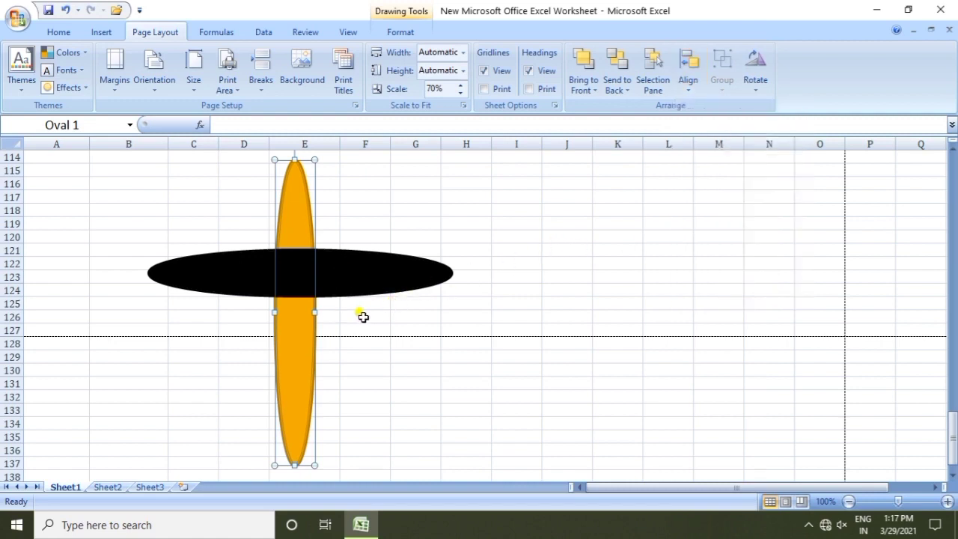
click(59, 32)
click(101, 27)
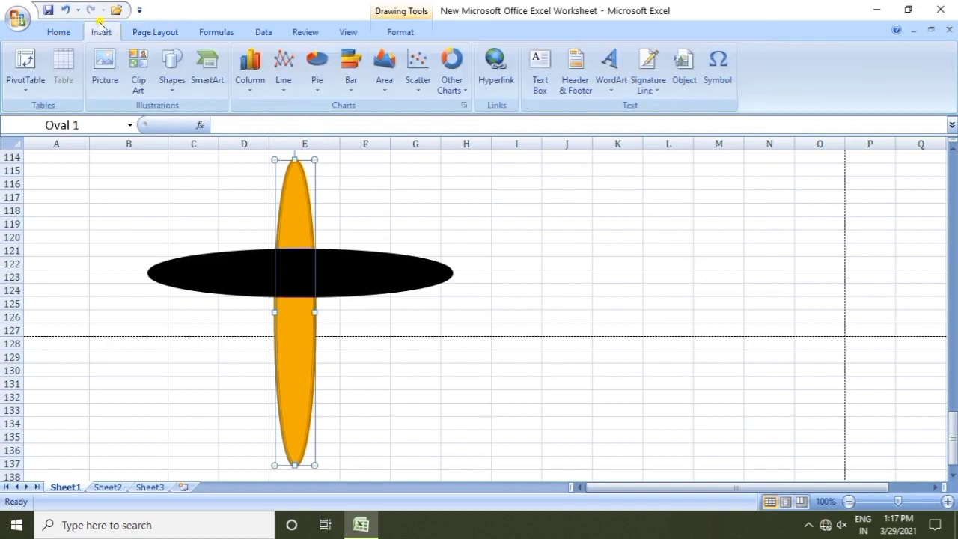
click(172, 81)
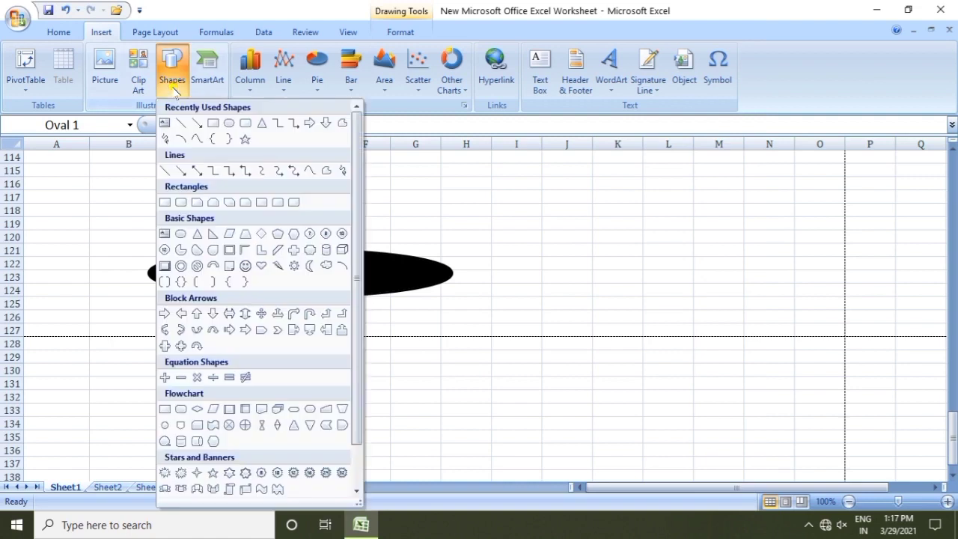
click(245, 122)
mouse_move(472, 183)
mouse_down()
mouse_move(519, 386)
mouse_move(546, 441)
mouse_up()
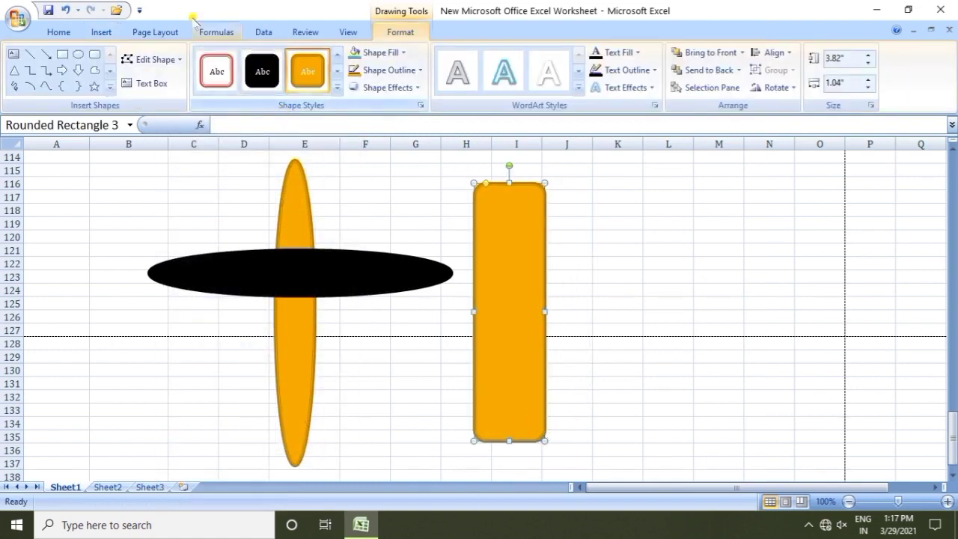
Step: Select the black oval together with the rounded rectangle, and apply Align Left followed by Align Center
click(146, 32)
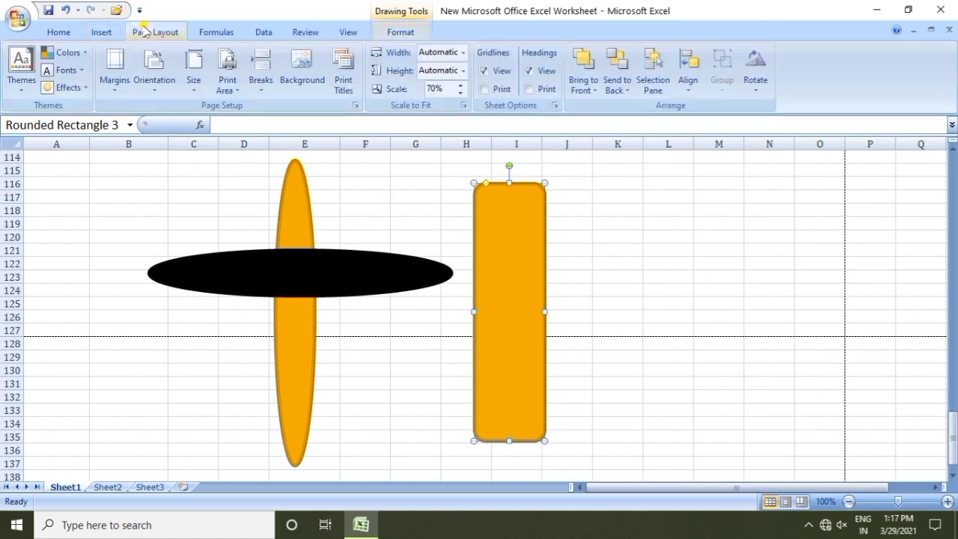
click(300, 258)
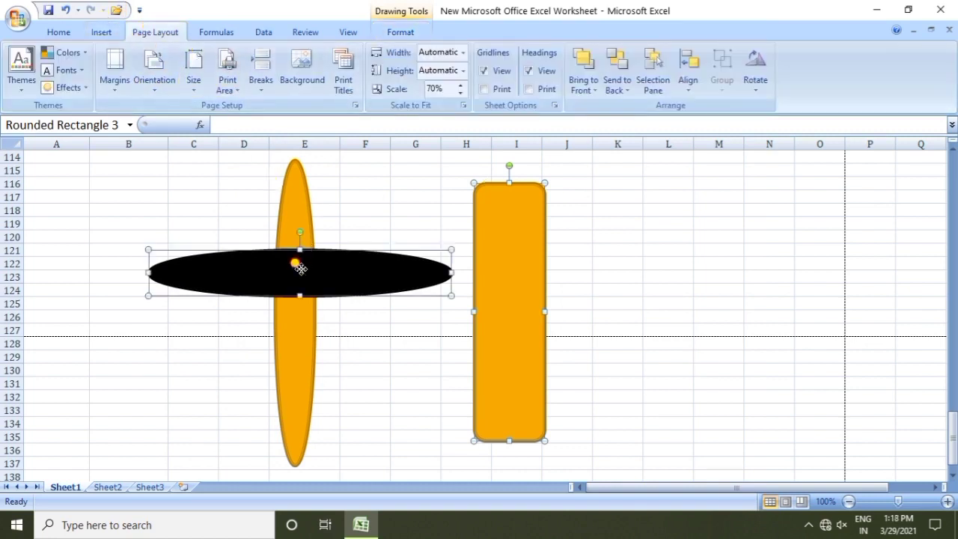
shift+click(494, 266)
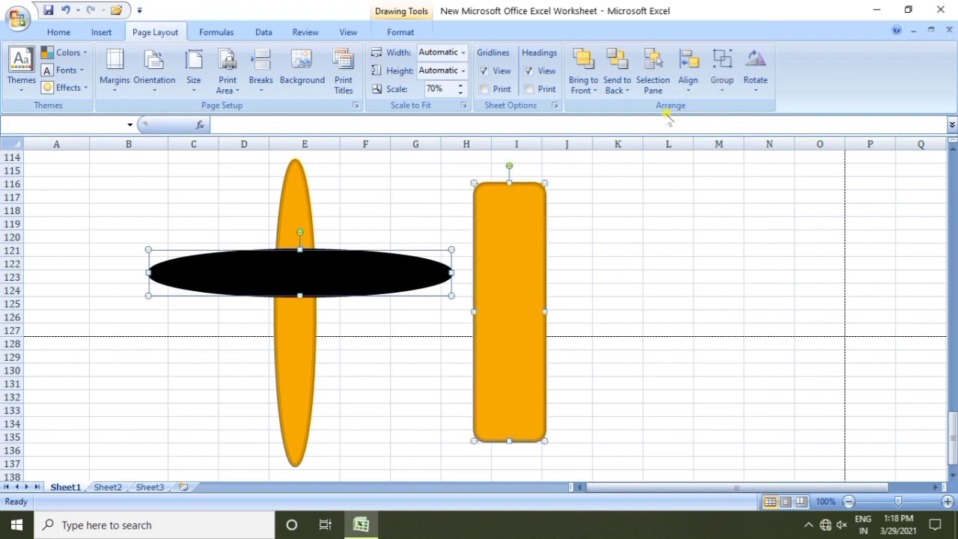
click(686, 81)
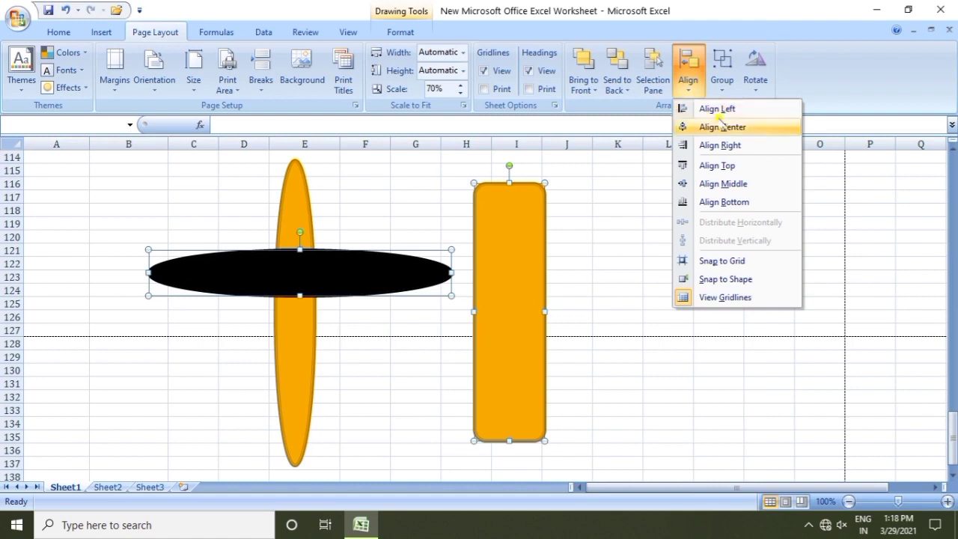
click(712, 110)
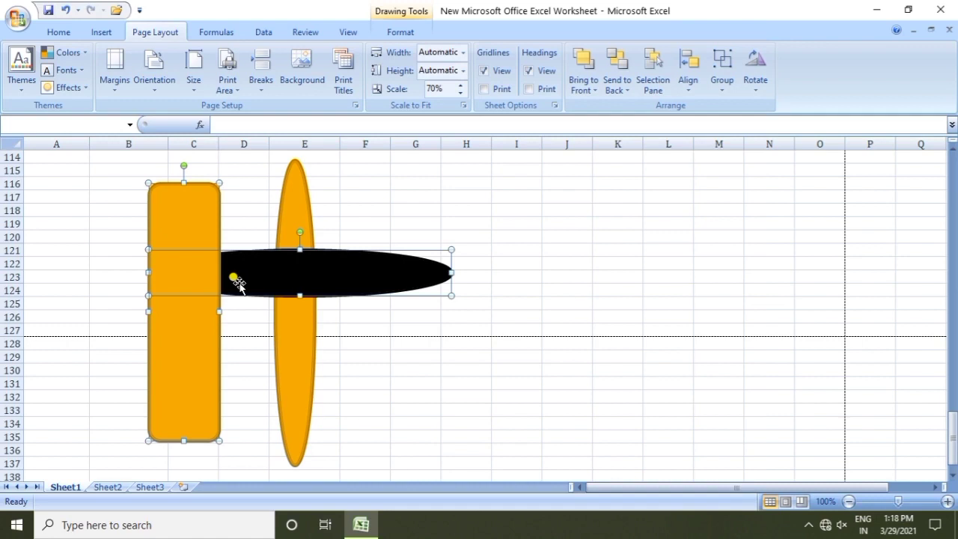
click(687, 75)
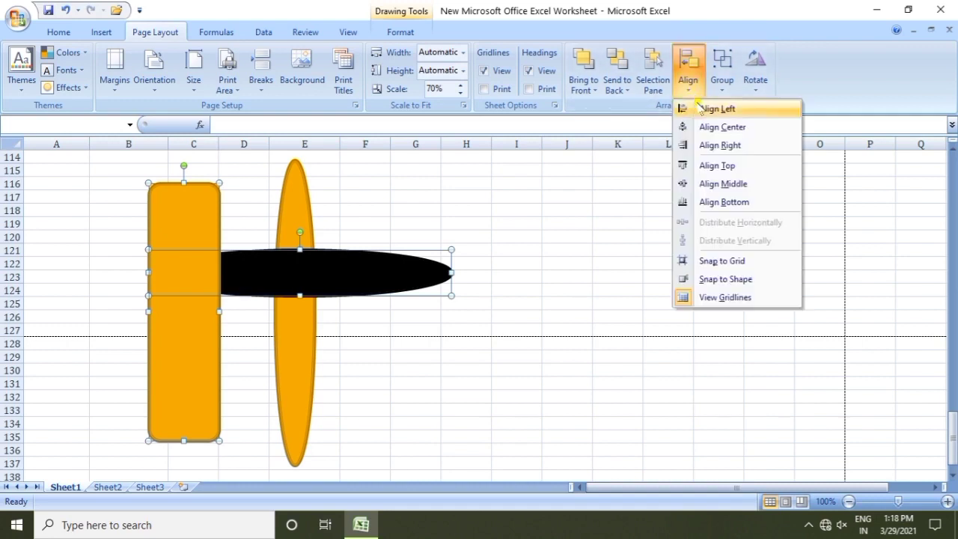
click(713, 127)
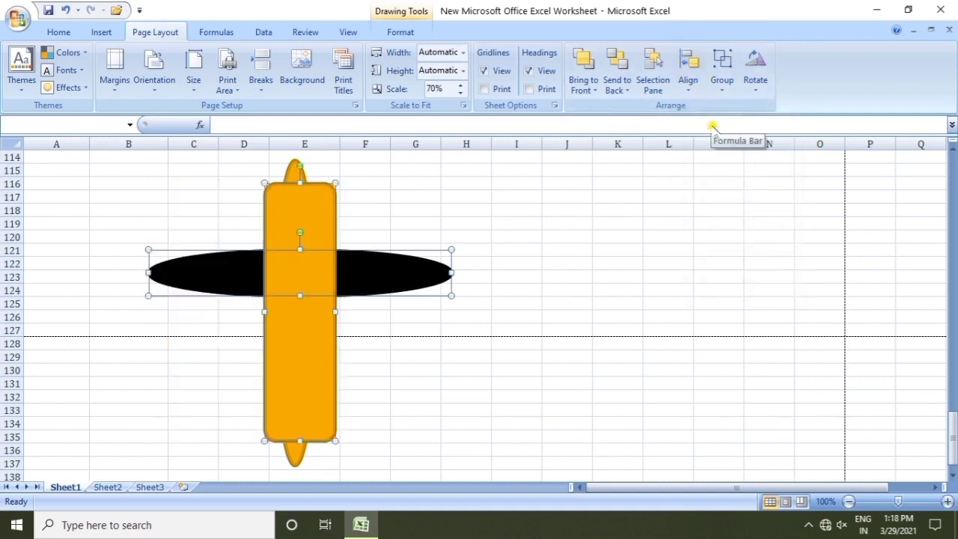
Step: Apply Align Top and Align Middle to the selected black oval and rounded rectangle, and deselect them
click(688, 83)
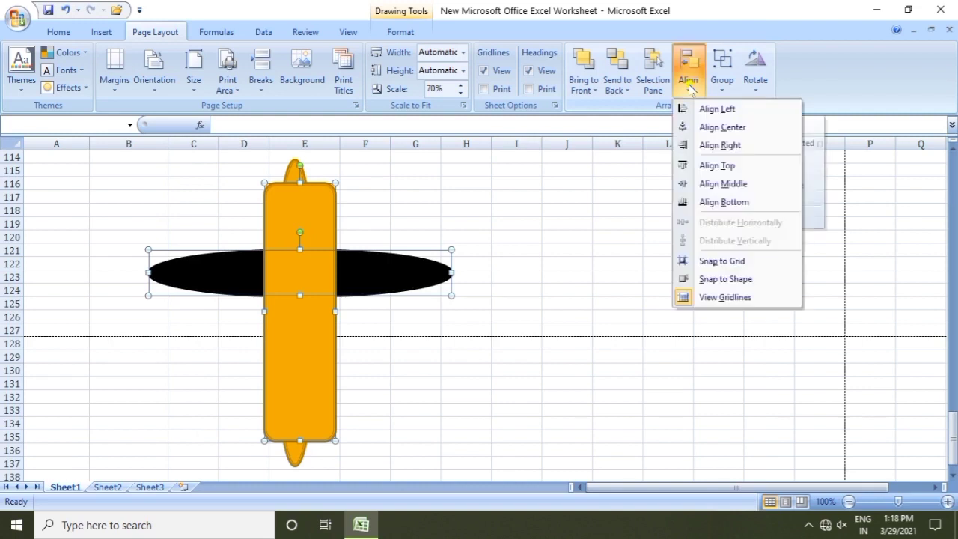
click(718, 166)
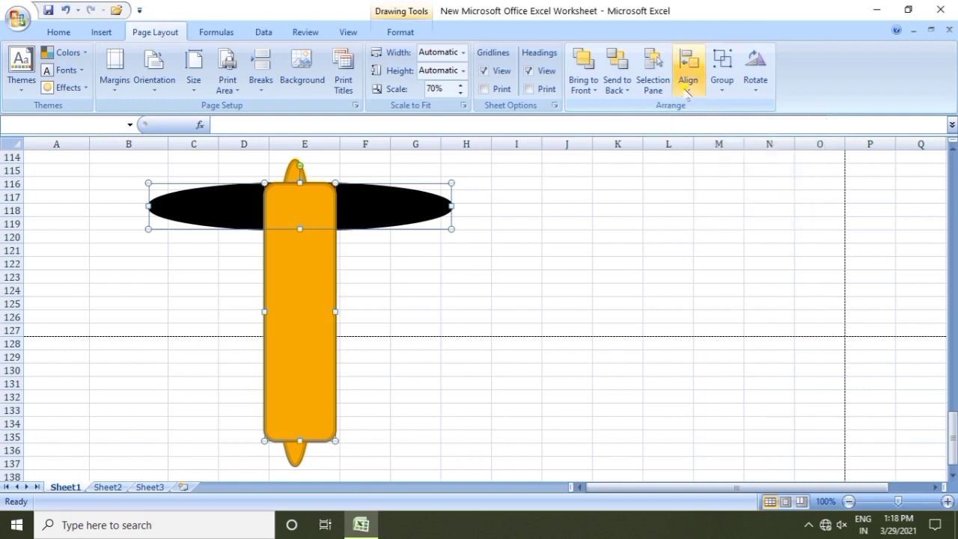
click(686, 88)
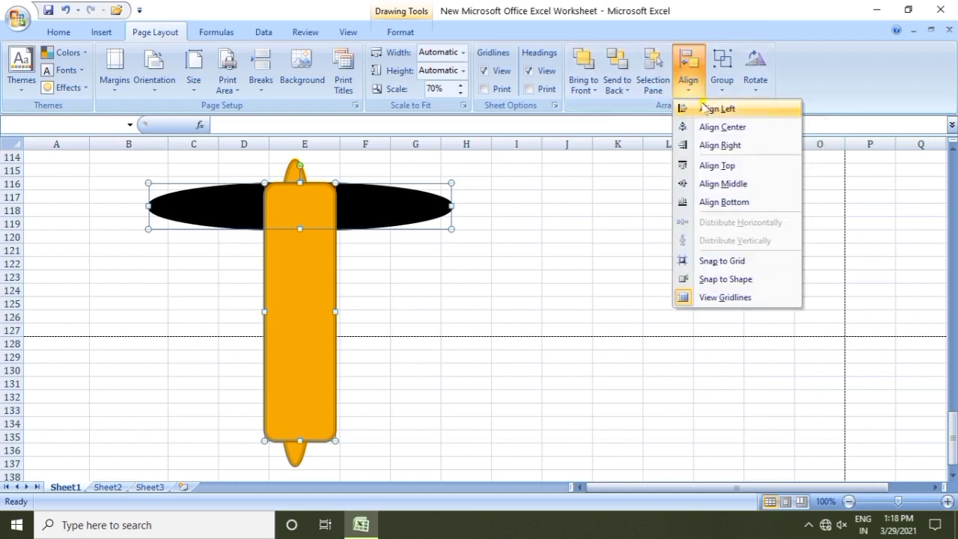
click(718, 184)
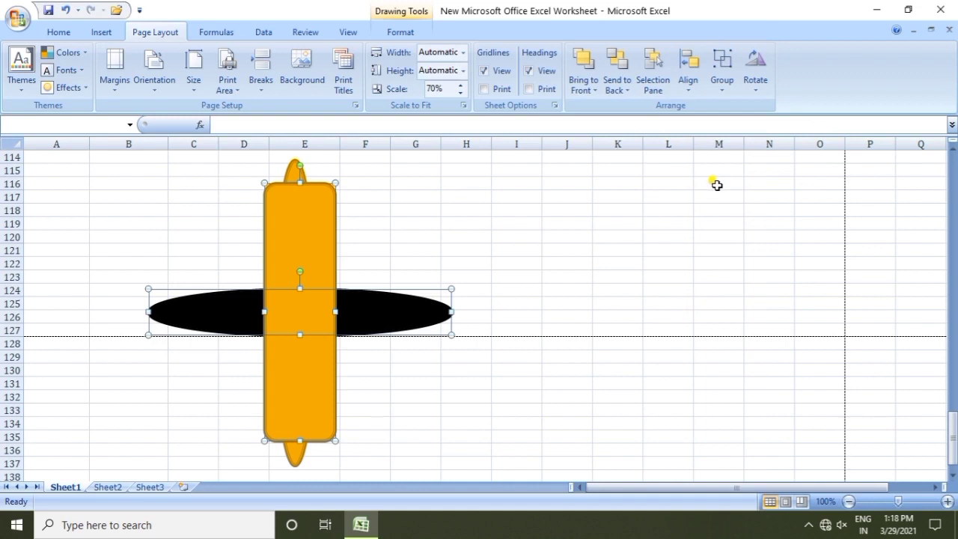
click(618, 246)
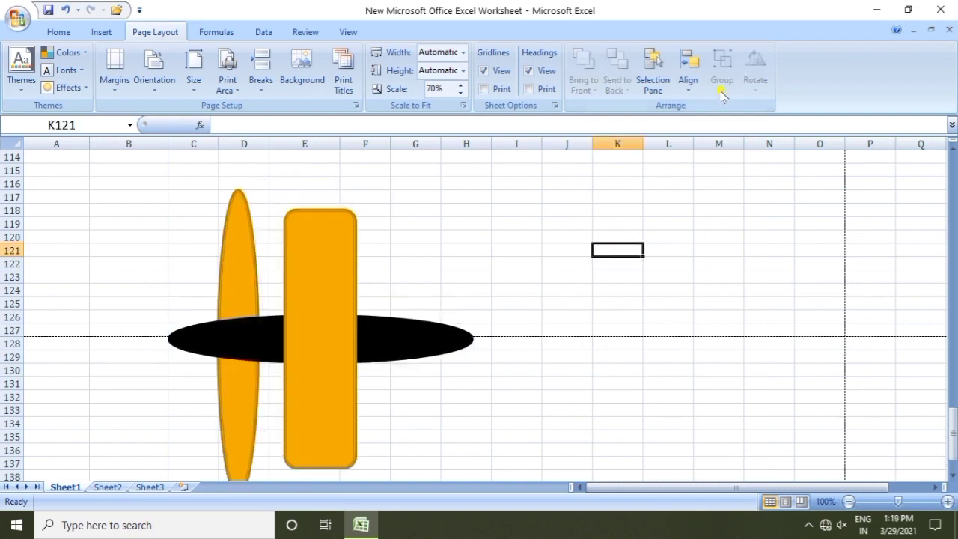
Step: Move the grouped rectangle and black oval away from the orange oval, and group all of them together
mouse_move(308, 315)
mouse_down()
mouse_move(355, 314)
mouse_move(392, 299)
mouse_up()
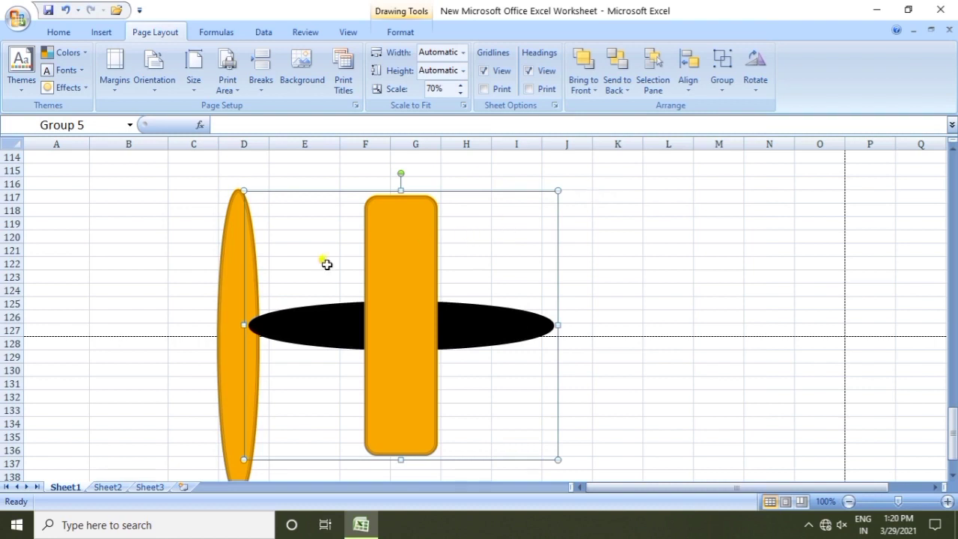
click(240, 290)
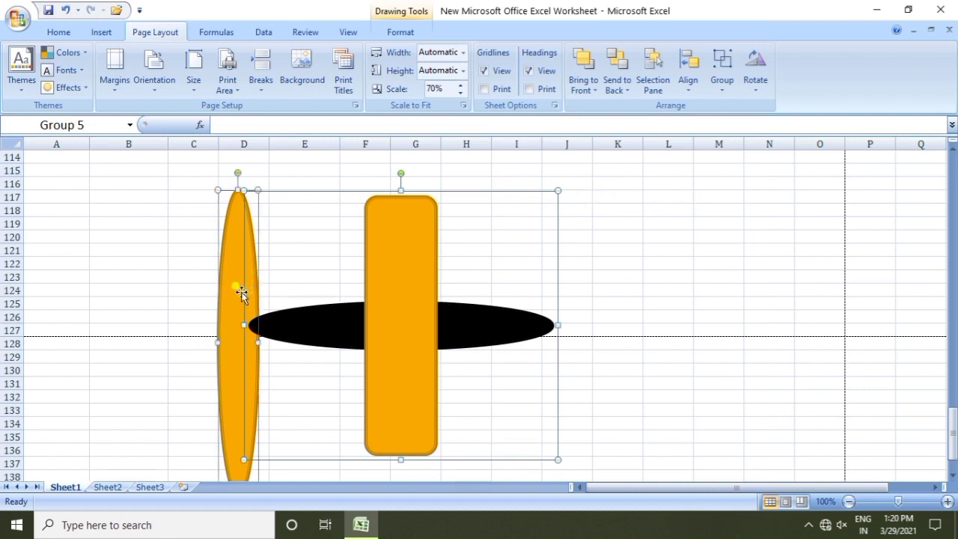
ctrl+click(380, 295)
ctrl+click(398, 301)
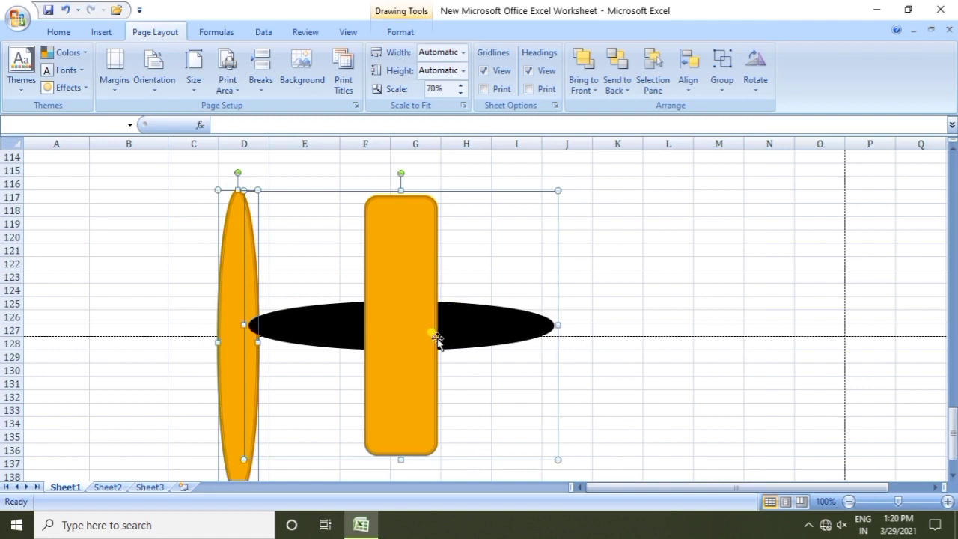
click(721, 89)
click(737, 108)
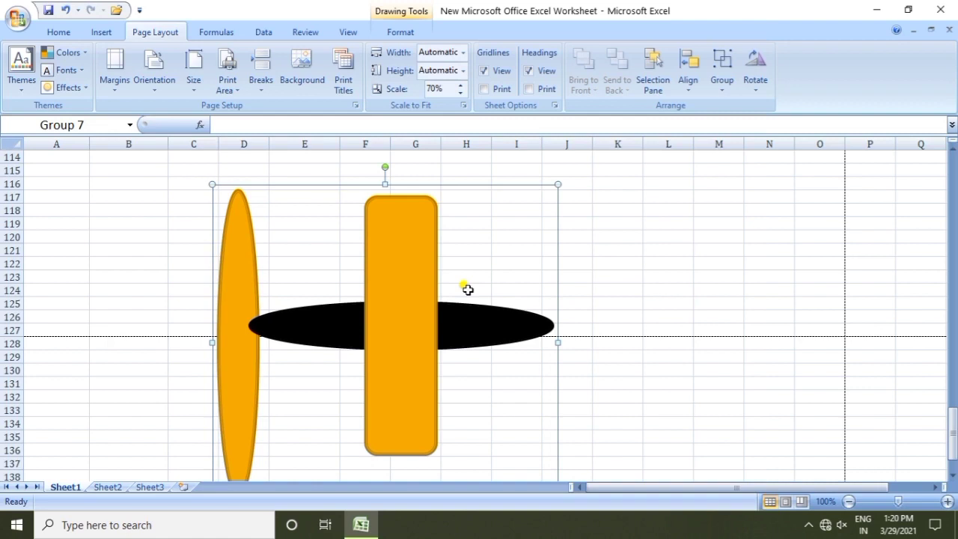
Step: Move the combined group around the sheet and place it across columns D to J, starting at row 114
drag(449, 294, 598, 332)
drag(445, 335, 445, 334)
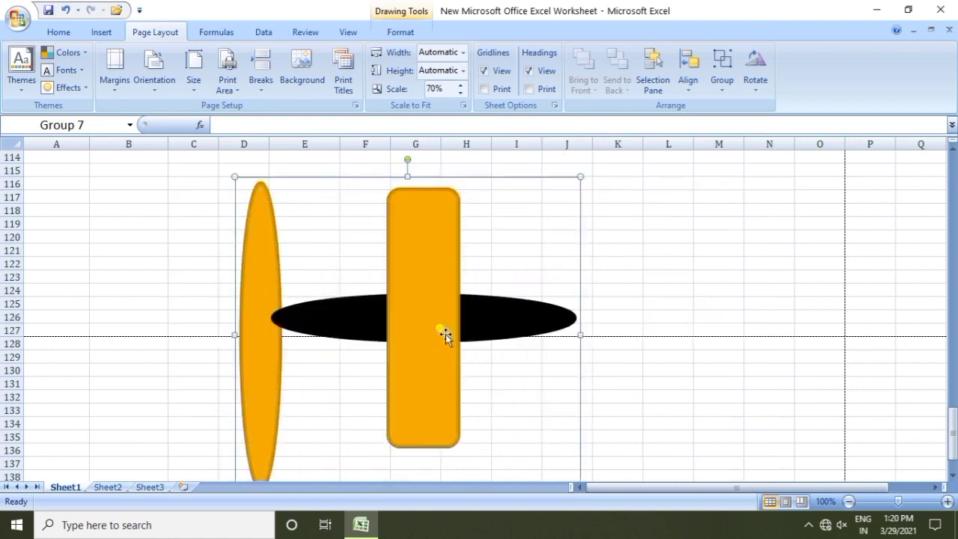
drag(442, 331, 397, 310)
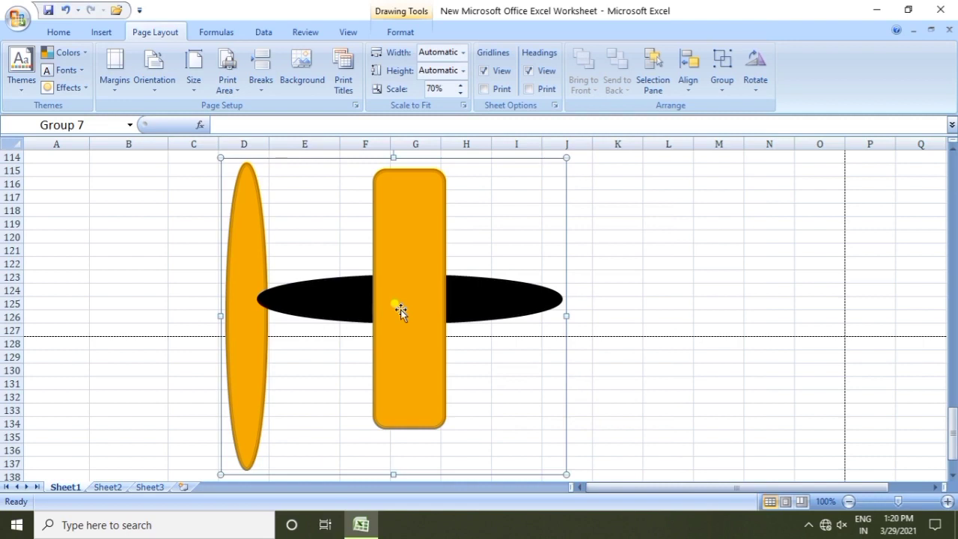
Step: Ungroup the combined group and move the rectangle and black oval slightly down, separately from the orange oval
click(724, 88)
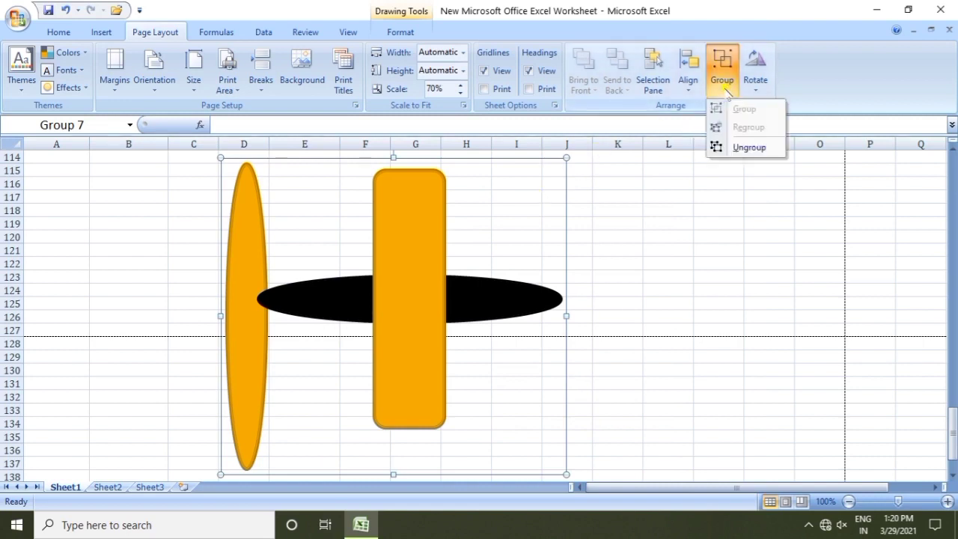
click(741, 151)
drag(516, 210, 569, 234)
drag(428, 265, 421, 291)
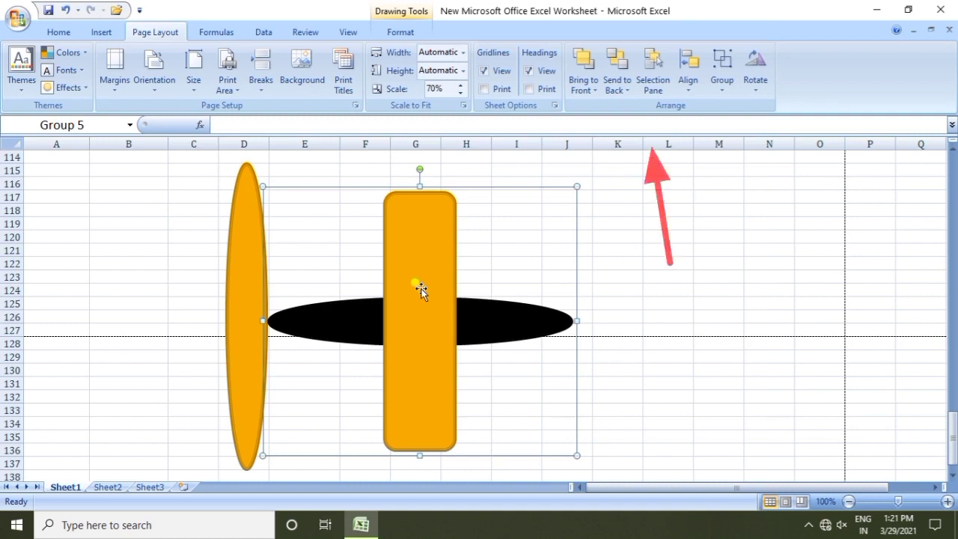
Step: Flip the group of the rounded rectangle and black oval horizontally and deselect it
click(757, 83)
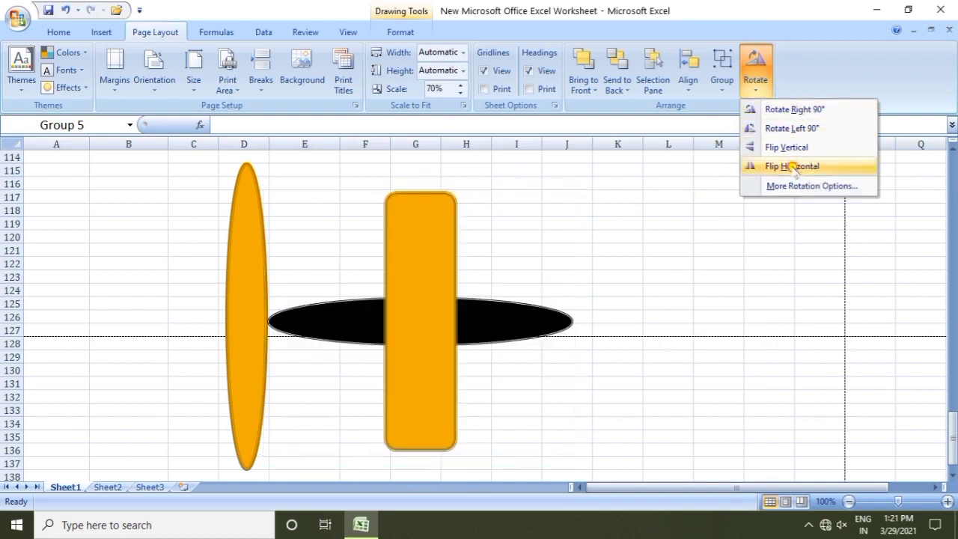
click(789, 166)
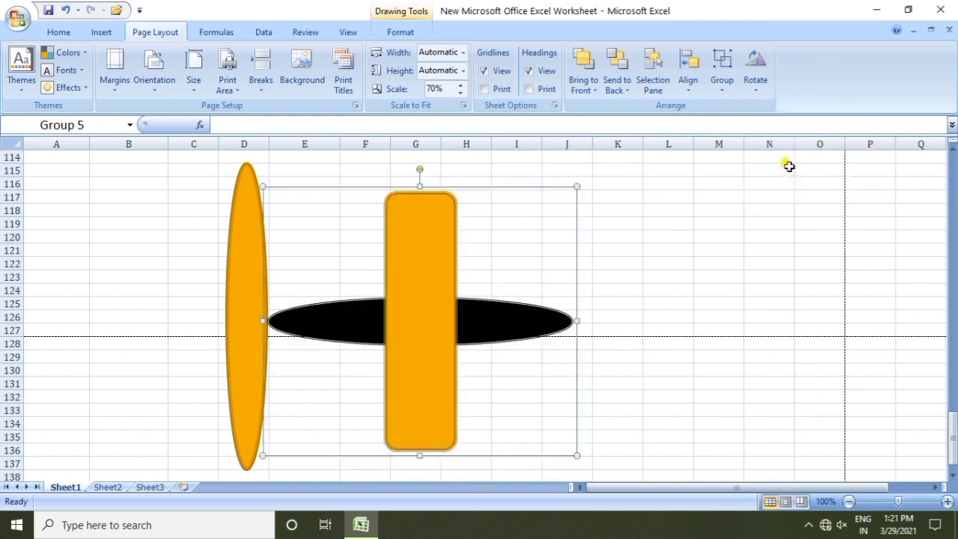
click(726, 247)
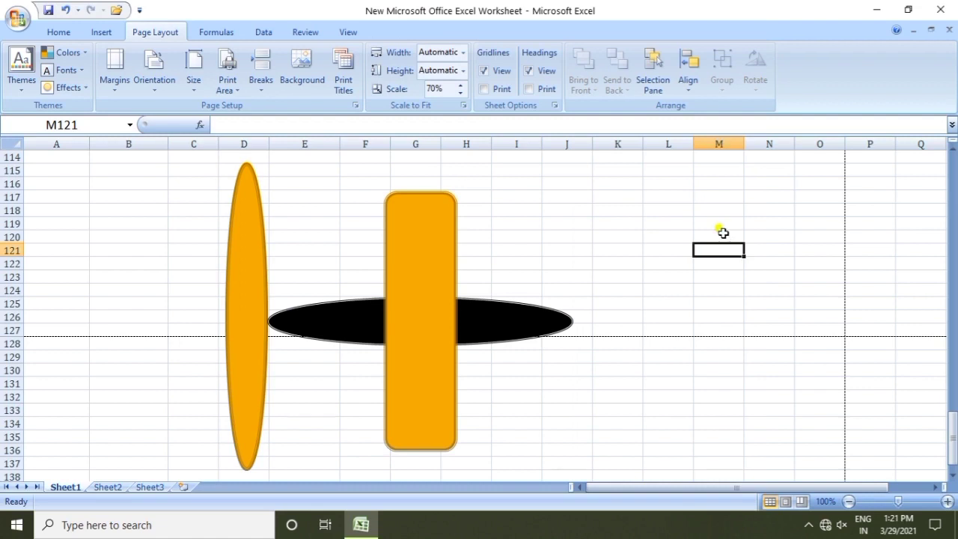